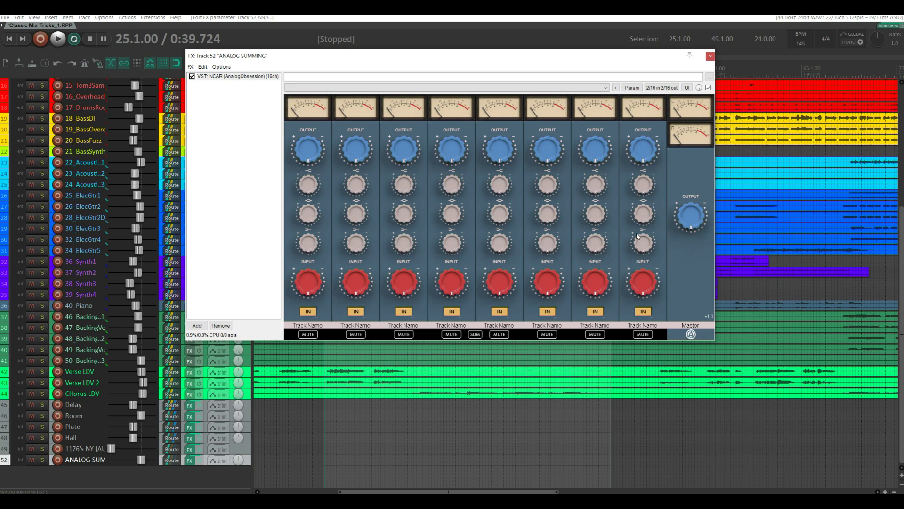
pyautogui.click(469, 61)
pyautogui.moveTo(470, 61); pyautogui.dragTo(536, 82)
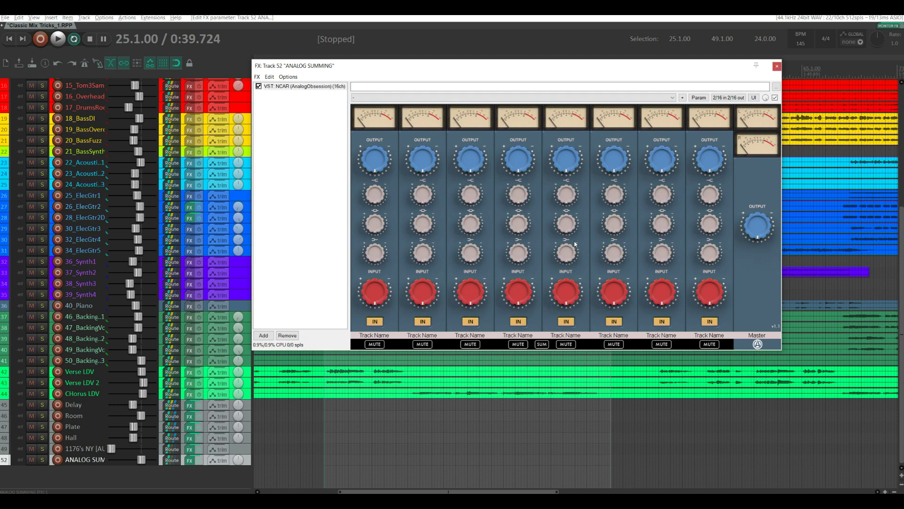
pyautogui.moveTo(507, 67); pyautogui.dragTo(421, 61)
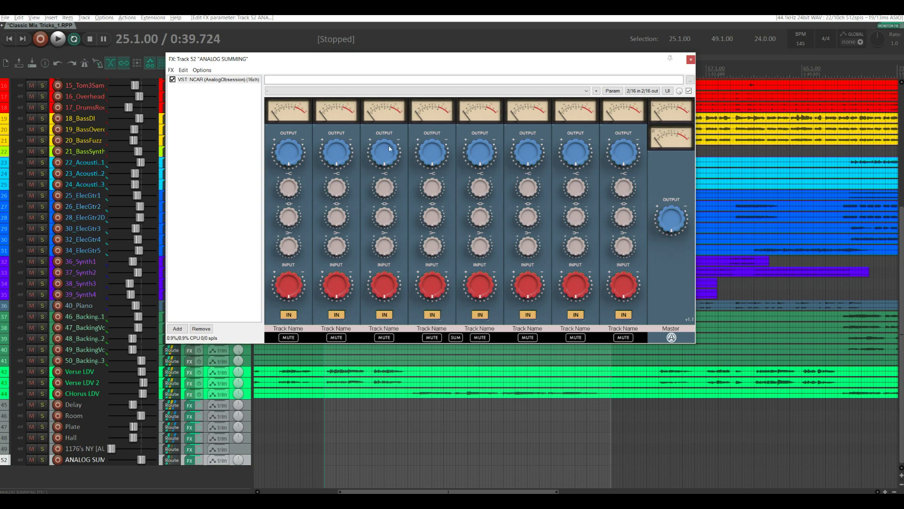
pyautogui.moveTo(353, 57); pyautogui.dragTo(538, 144)
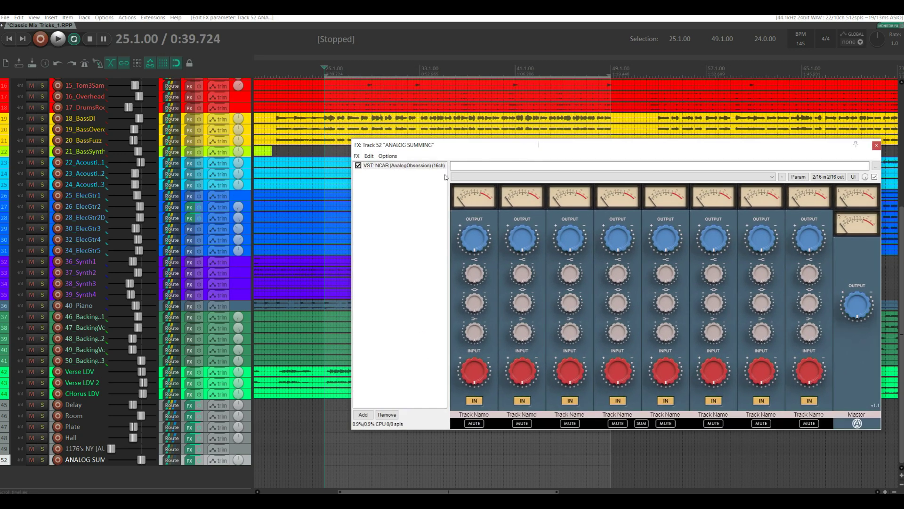
# - Look over the session's drum, bass, guitar, synth and vocal tracks in the arrangement
pyautogui.scroll(5, 242, 123)
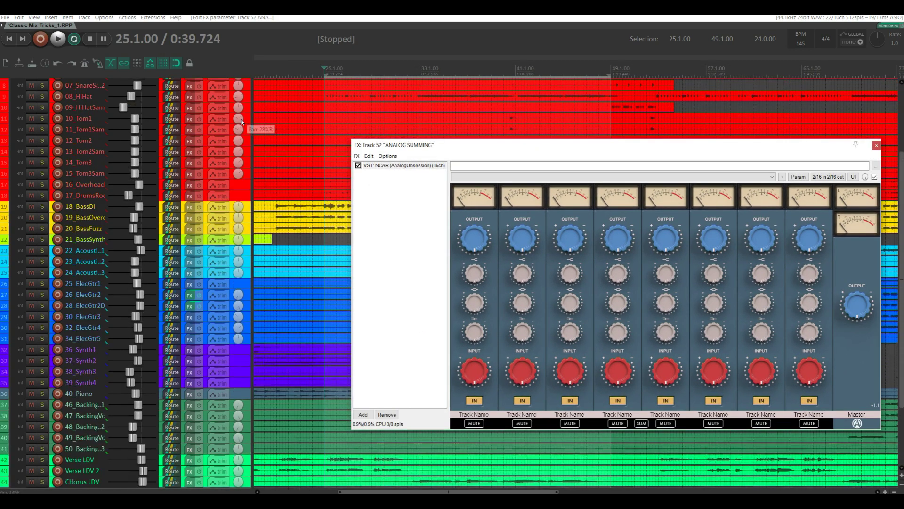
pyautogui.scroll(5, 241, 123)
pyautogui.scroll(-7, 242, 124)
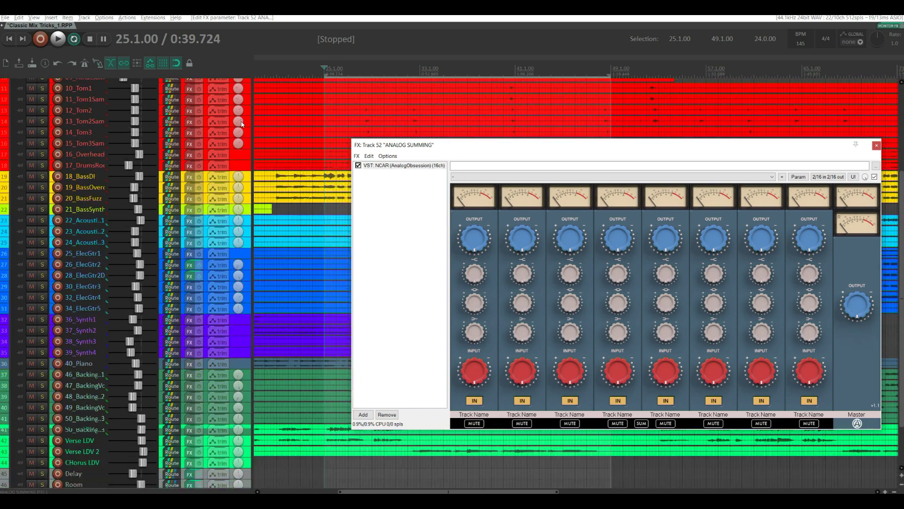
pyautogui.scroll(-3, 241, 123)
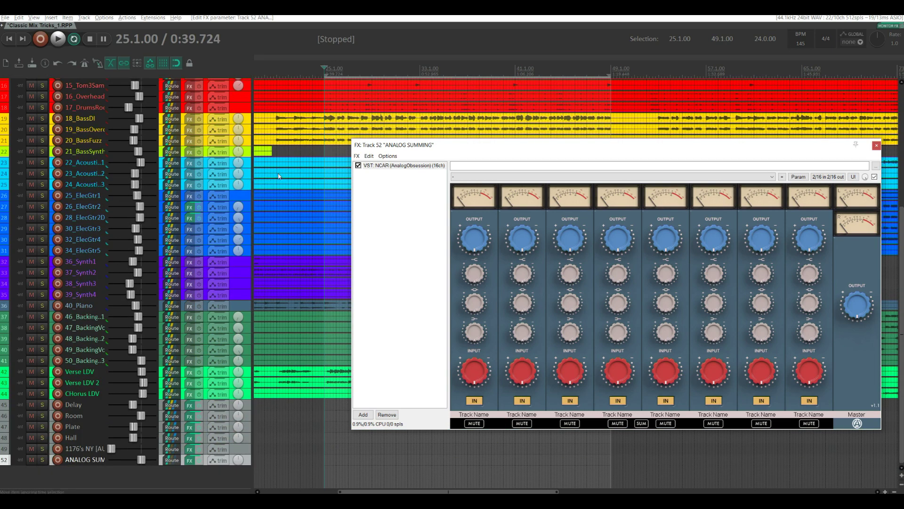
pyautogui.scroll(3, 252, 153)
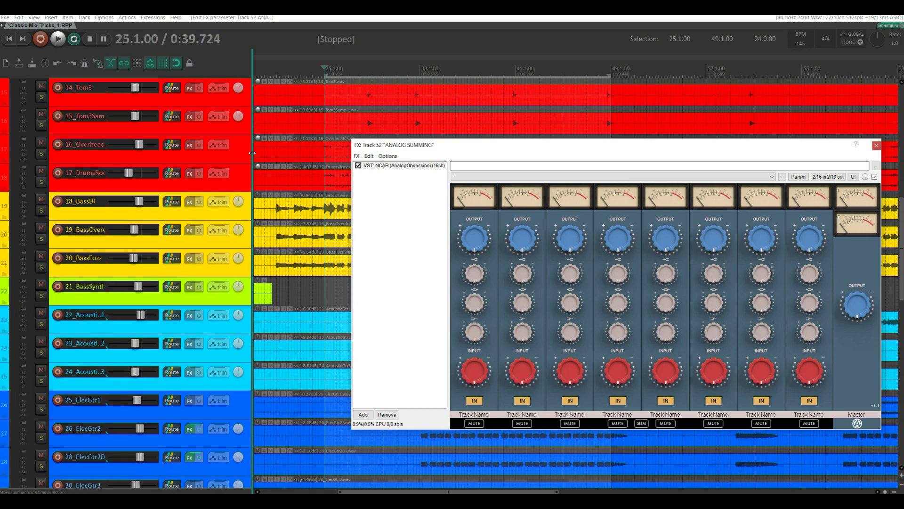
pyautogui.scroll(2, 252, 153)
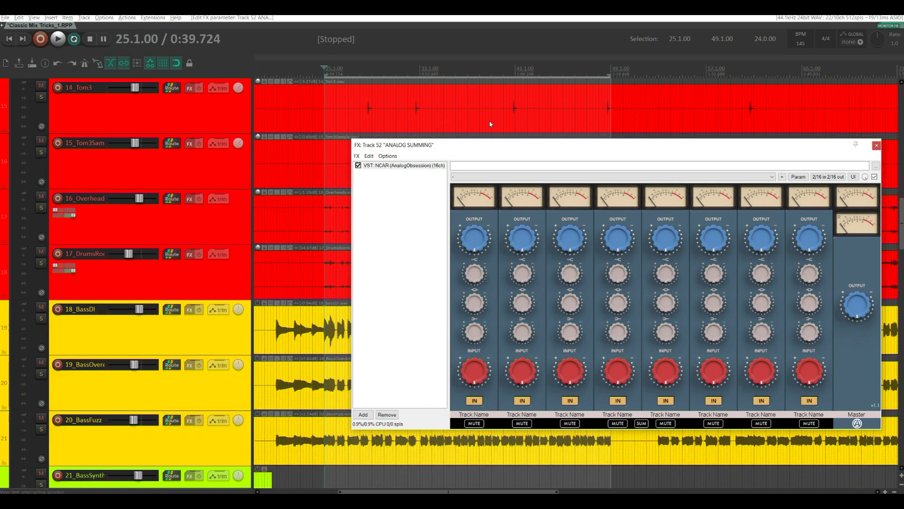
pyautogui.click(196, 108)
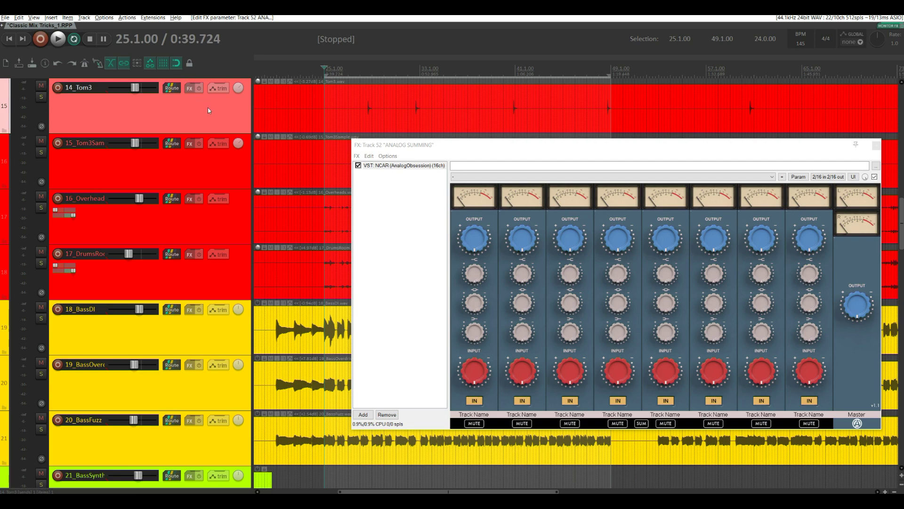
pyautogui.scroll(-4, 209, 110)
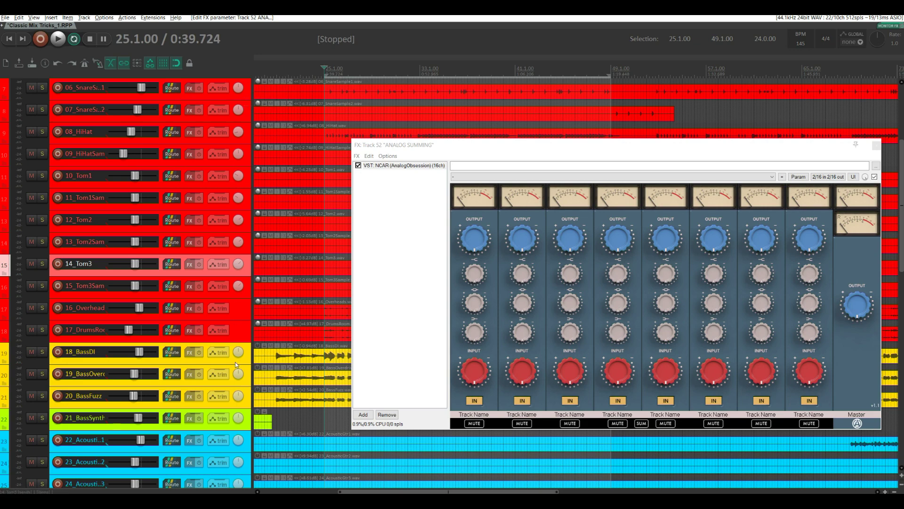
pyautogui.scroll(-3, 237, 365)
# - Check the mixer view and return to the arrangement with the edit cursor at 22.3.00
pyautogui.hotkey('ctrl', 'm')
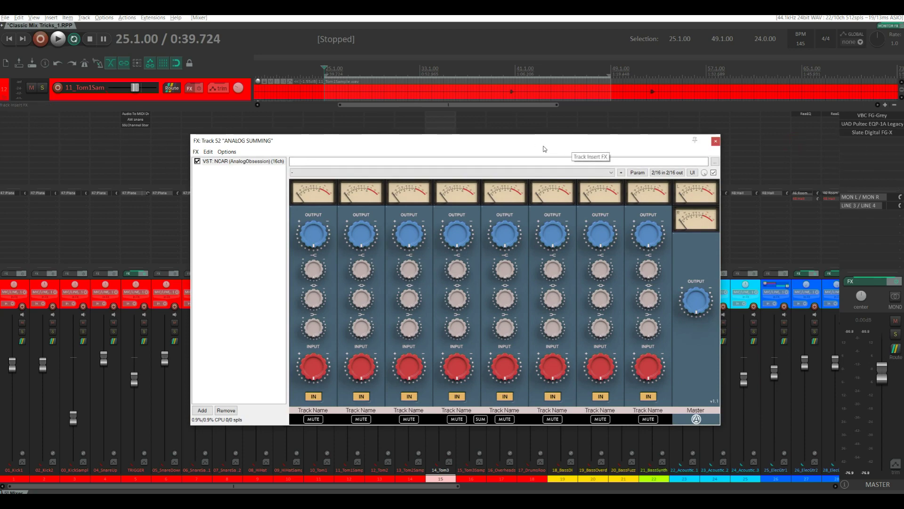
pyautogui.click(294, 64)
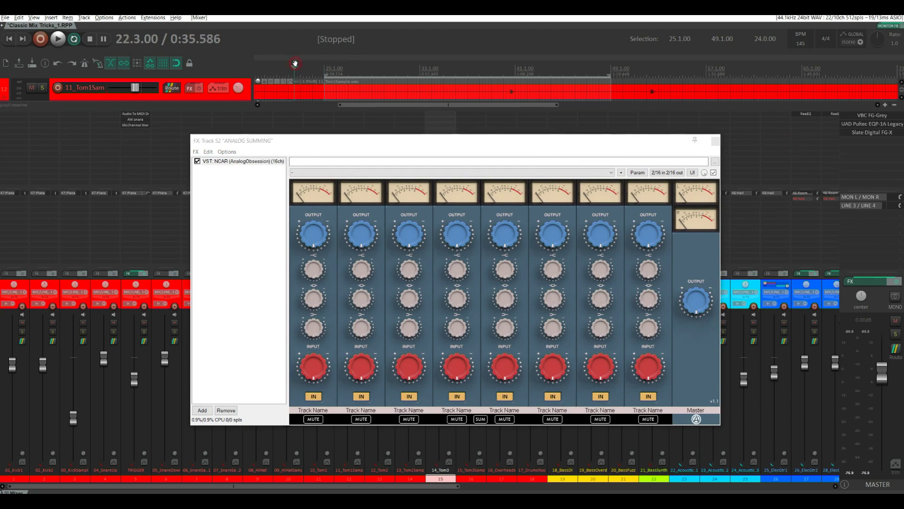
pyautogui.hotkey('ctrl', 'm')
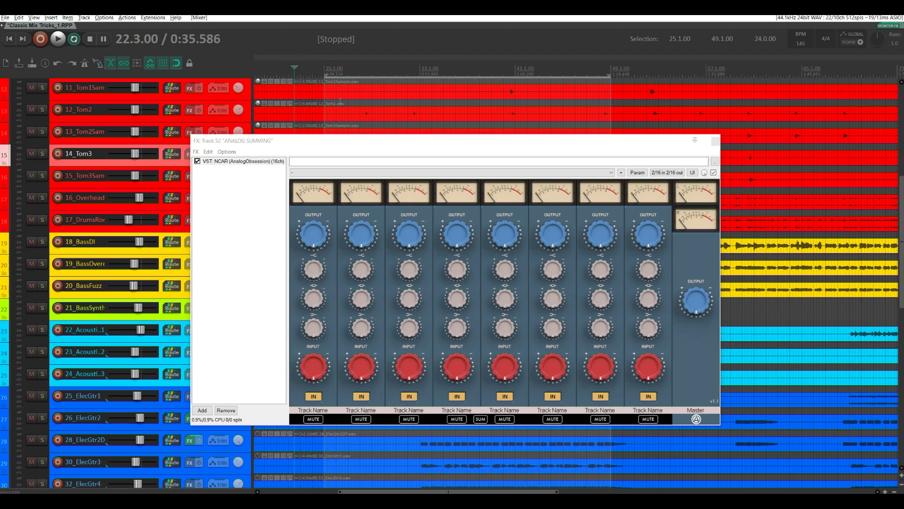
# - Move the ANALOG SUMMING effects window out of the way and examine the bass overdrive and 20_BassFuzz waveforms up close
pyautogui.click(612, 141)
pyautogui.moveTo(612, 141); pyautogui.dragTo(591, 436)
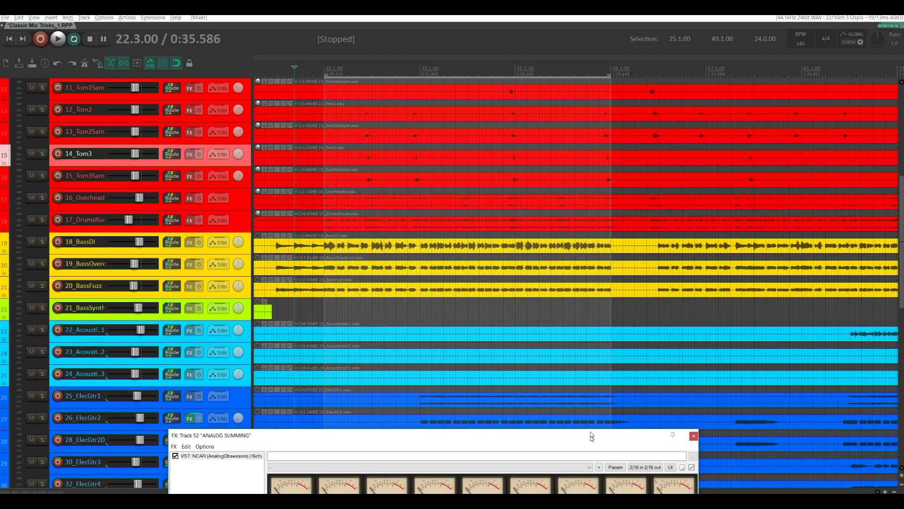
pyautogui.scroll(3, 555, 243)
pyautogui.scroll(-5, 555, 297)
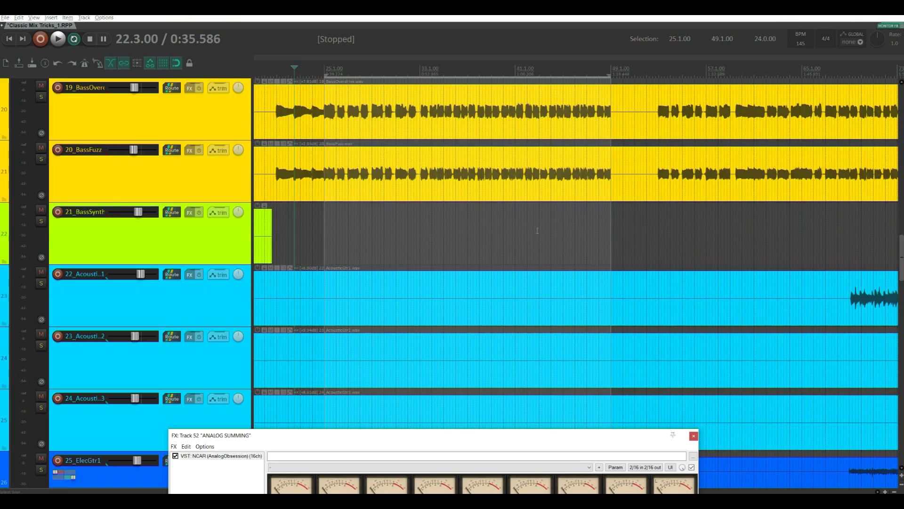
pyautogui.scroll(6, 574, 120)
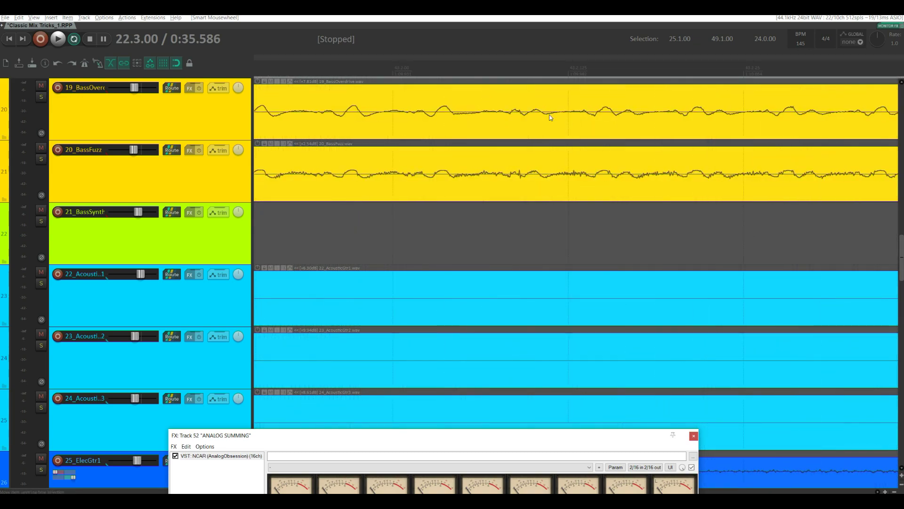
pyautogui.scroll(3, 549, 114)
pyautogui.scroll(3, 549, 114)
pyautogui.scroll(3, 473, 158)
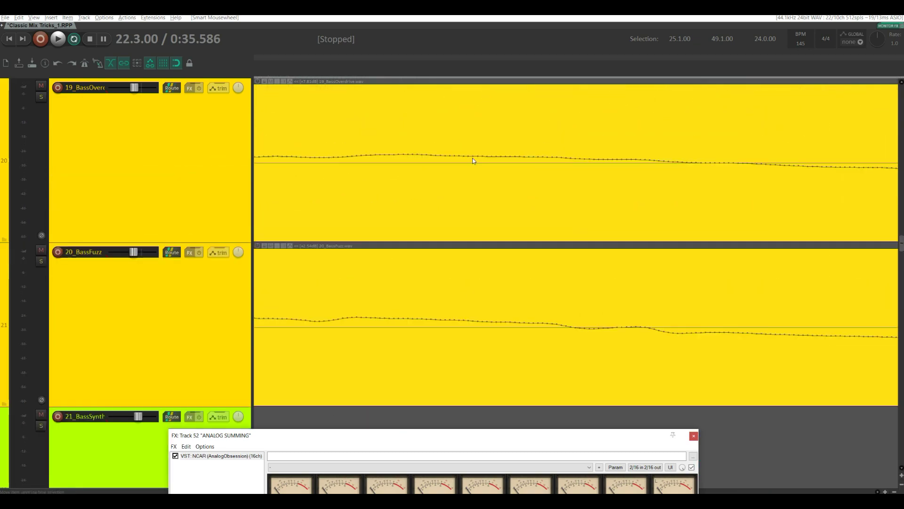
pyautogui.scroll(-3, 473, 157)
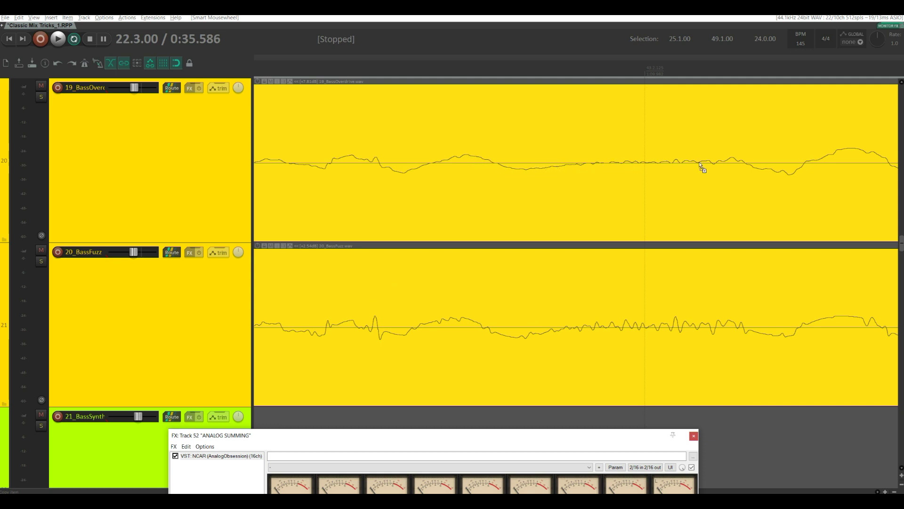
pyautogui.scroll(3, 742, 165)
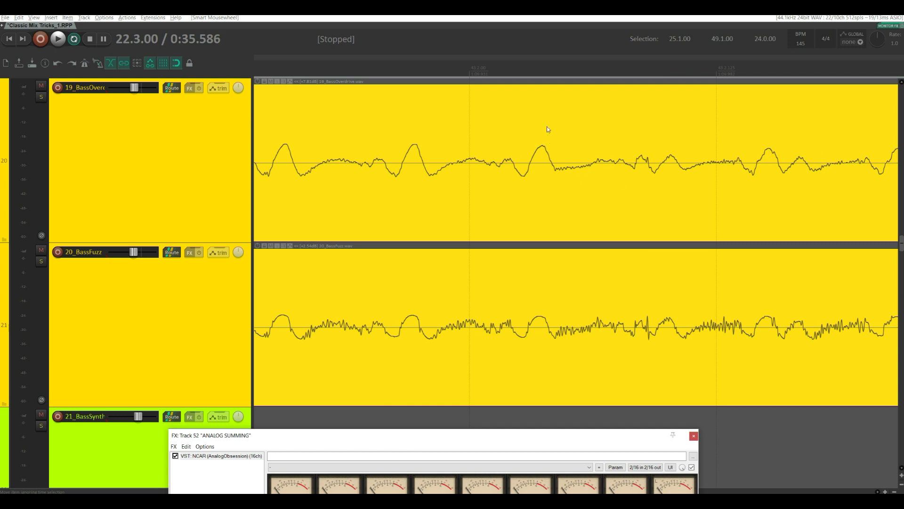
pyautogui.scroll(-5, 560, 189)
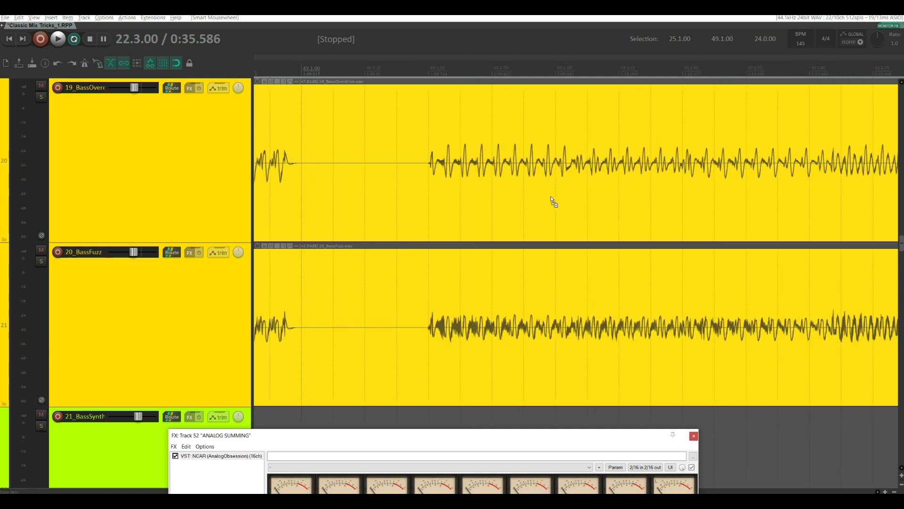
pyautogui.scroll(-4, 551, 197)
# - Bring the ANALOG SUMMING effects window back over the arrangement and view the tracks from the bass down to the summing track
pyautogui.moveTo(498, 435); pyautogui.dragTo(629, 173)
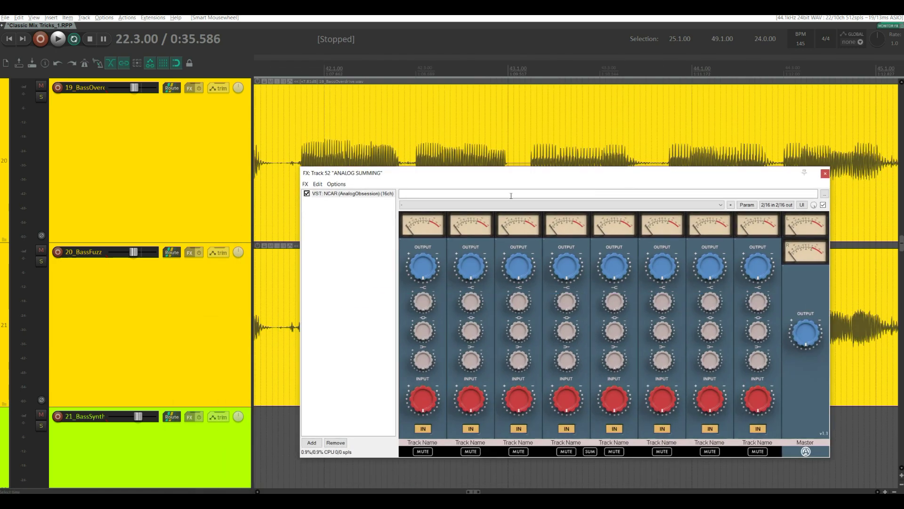
pyautogui.scroll(-5, 260, 142)
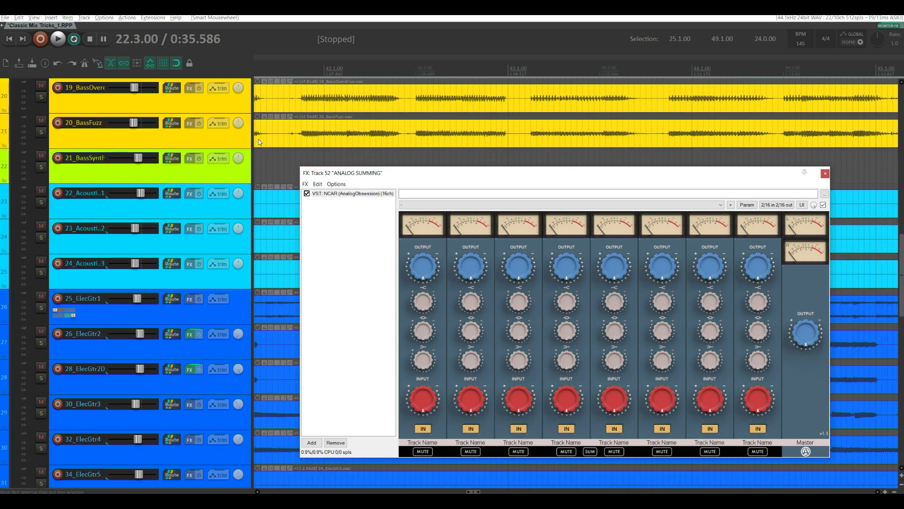
pyautogui.scroll(-5, 260, 142)
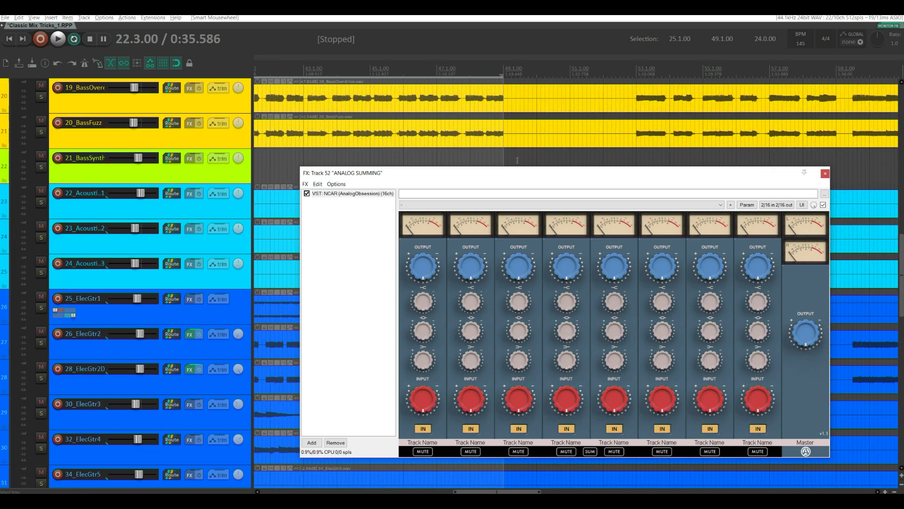
pyautogui.moveTo(602, 174); pyautogui.dragTo(444, 116)
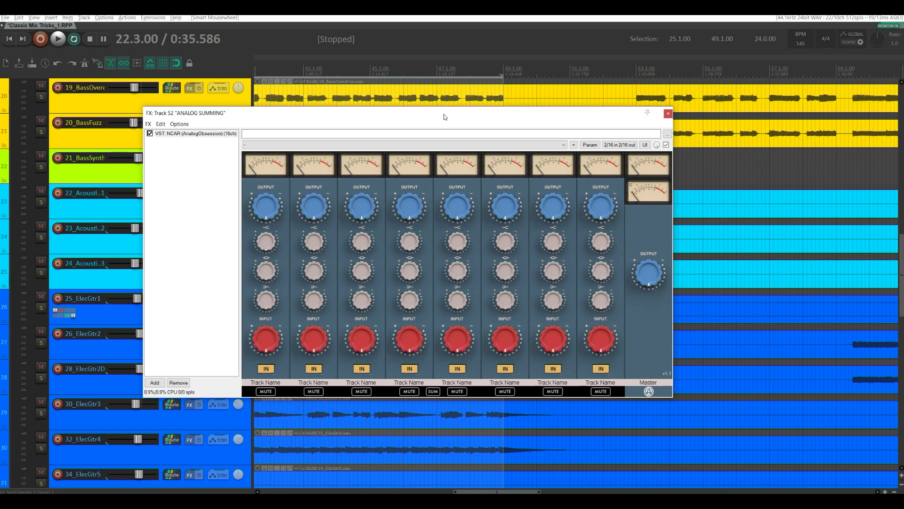
pyautogui.moveTo(444, 117); pyautogui.dragTo(555, 100)
pyautogui.scroll(-2, 201, 160)
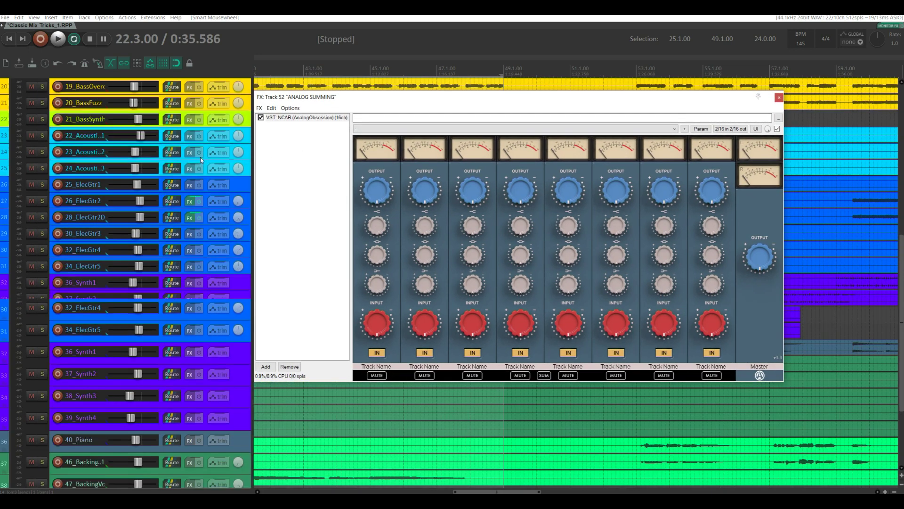
pyautogui.scroll(-1, 214, 157)
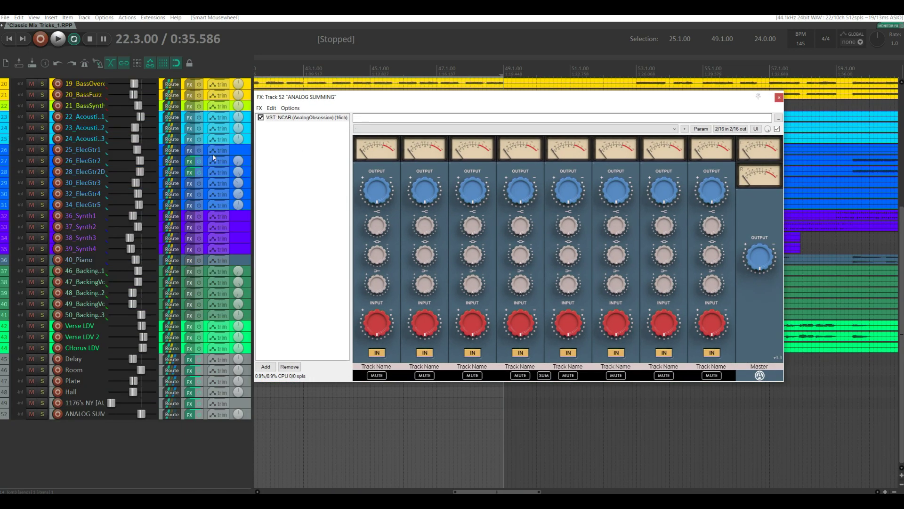
pyautogui.moveTo(540, 100); pyautogui.dragTo(468, 99)
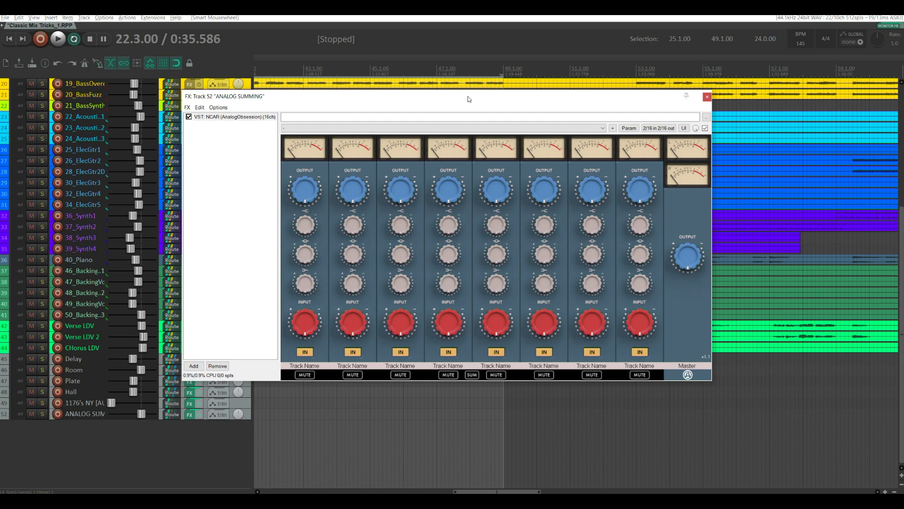
pyautogui.moveTo(468, 98); pyautogui.dragTo(562, 65)
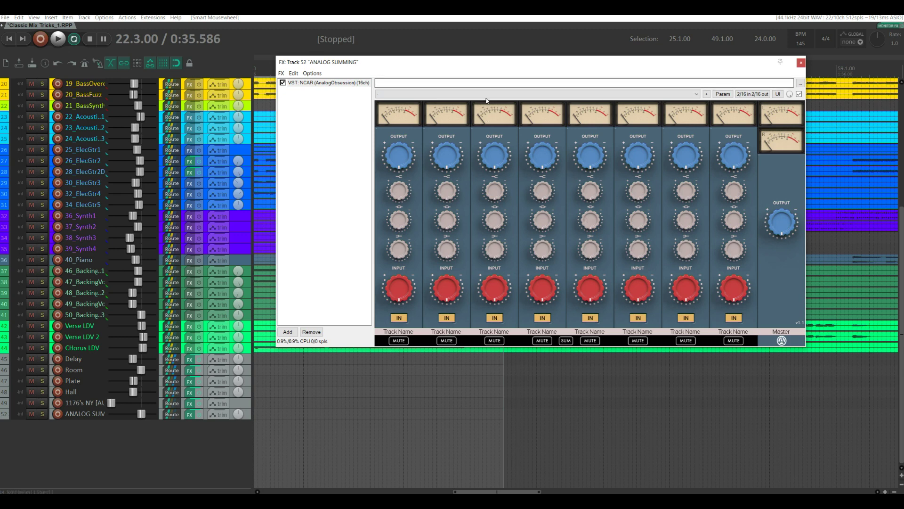
pyautogui.moveTo(583, 65); pyautogui.dragTo(505, 63)
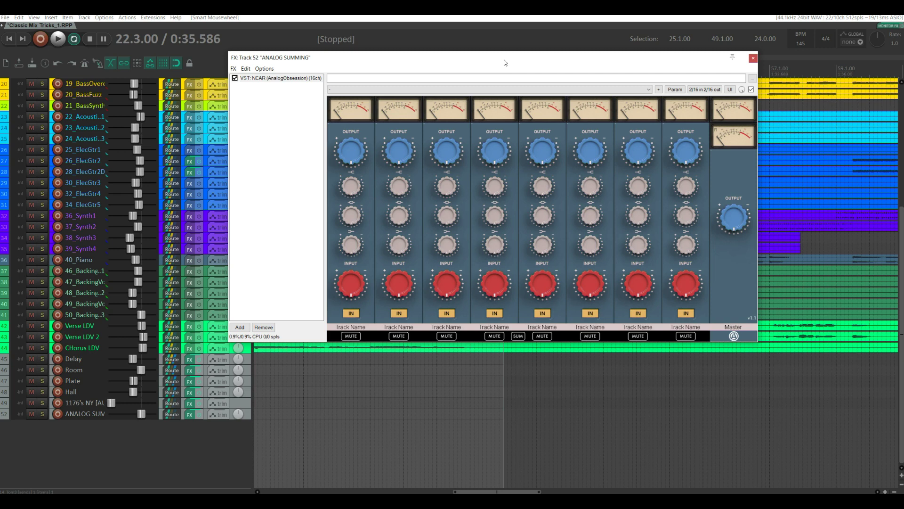
pyautogui.moveTo(505, 63); pyautogui.dragTo(464, 49)
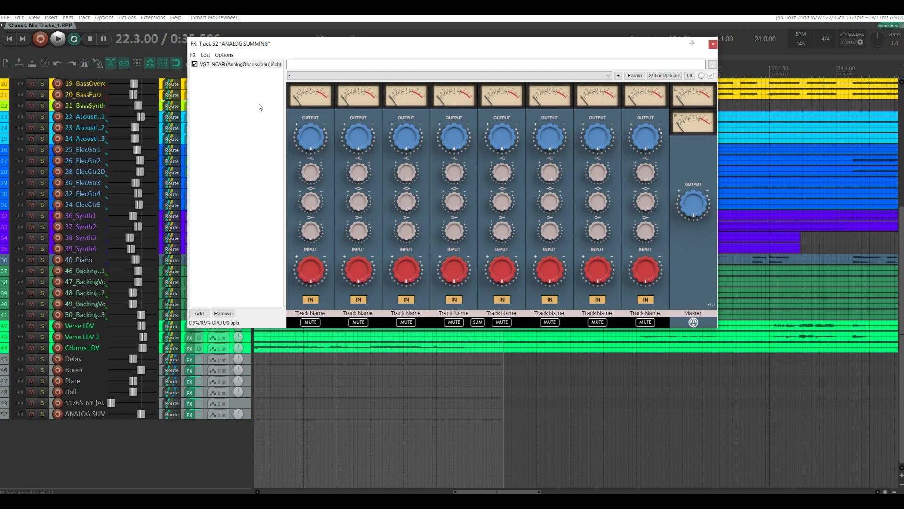
# - Inspect the NCAR plug-in's input and output pin routing, then close the pin connector
pyautogui.moveTo(355, 42); pyautogui.dragTo(382, 54)
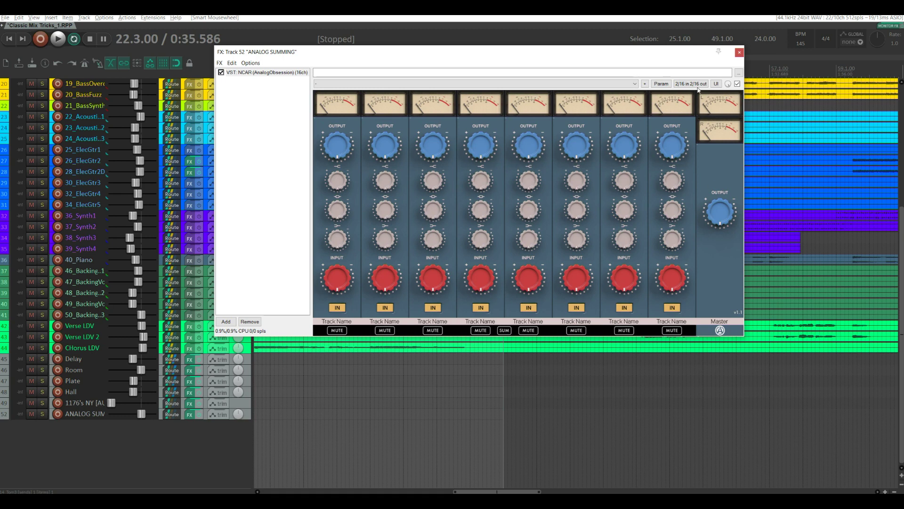
pyautogui.click(681, 84)
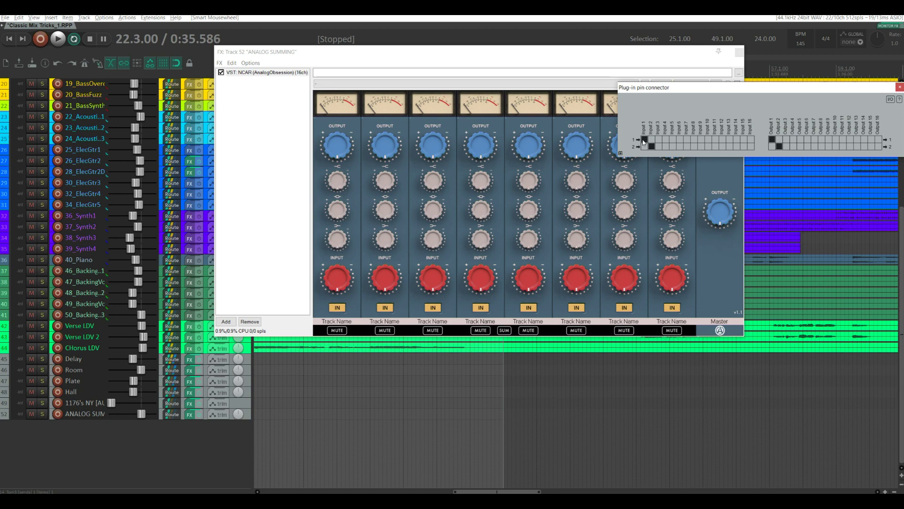
pyautogui.click(899, 87)
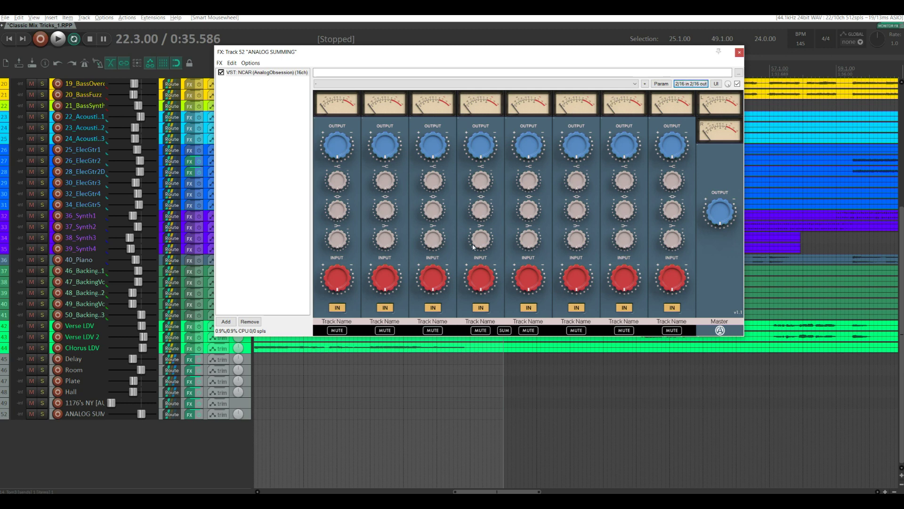
# - Switch the NCAR plug-in from SUM to IND mode and set it back to SUM
pyautogui.click(506, 332)
pyautogui.click(504, 331)
pyautogui.click(503, 330)
pyautogui.moveTo(331, 358); pyautogui.dragTo(334, 358)
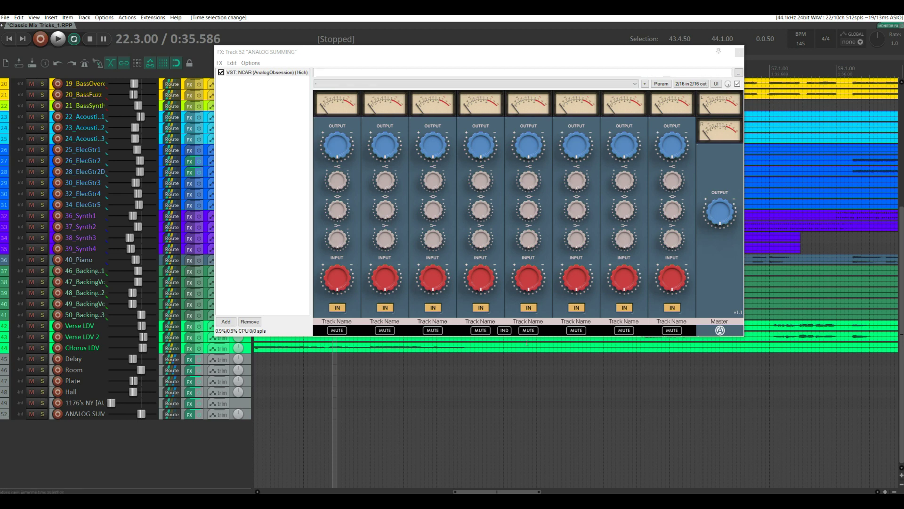
pyautogui.click(504, 331)
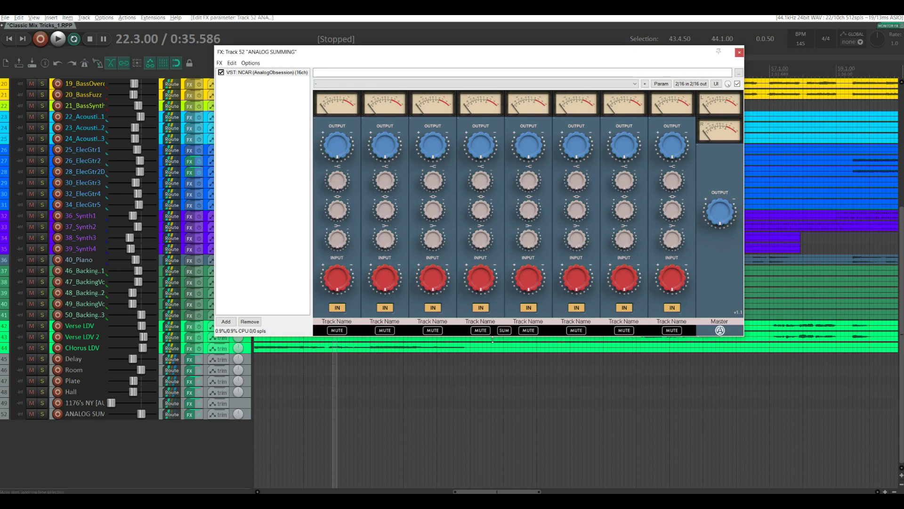
# - Switch NCAR to IND mode and add the NCARSE plug-in after it on the ANALOG SUMMING track
pyautogui.click(504, 331)
pyautogui.click(227, 321)
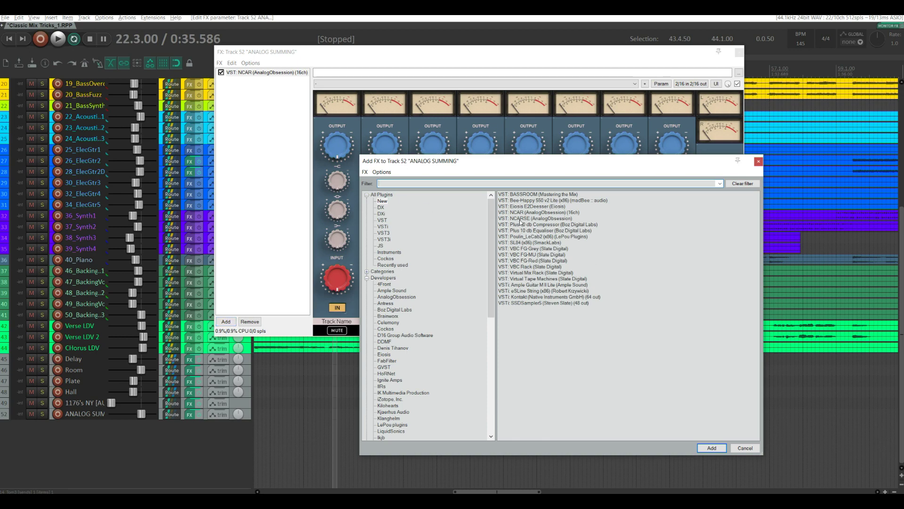
pyautogui.moveTo(521, 212); pyautogui.dragTo(274, 141)
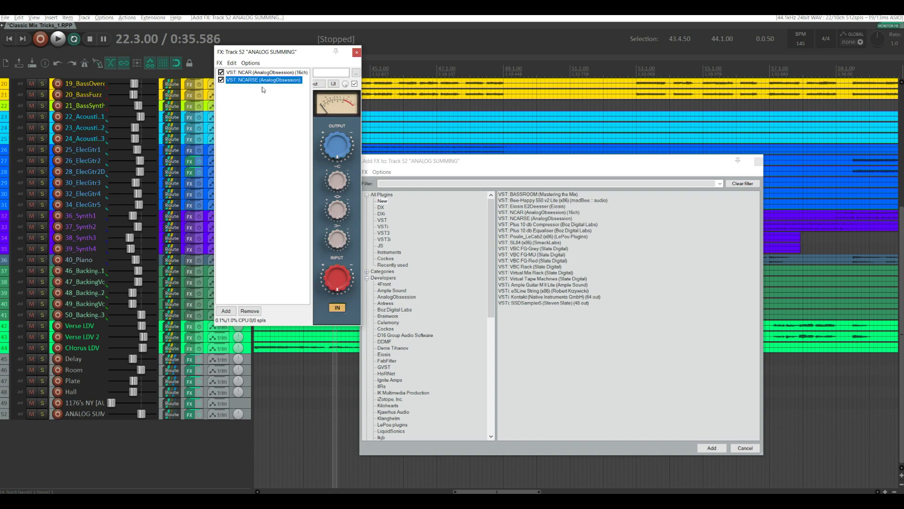
pyautogui.click(247, 73)
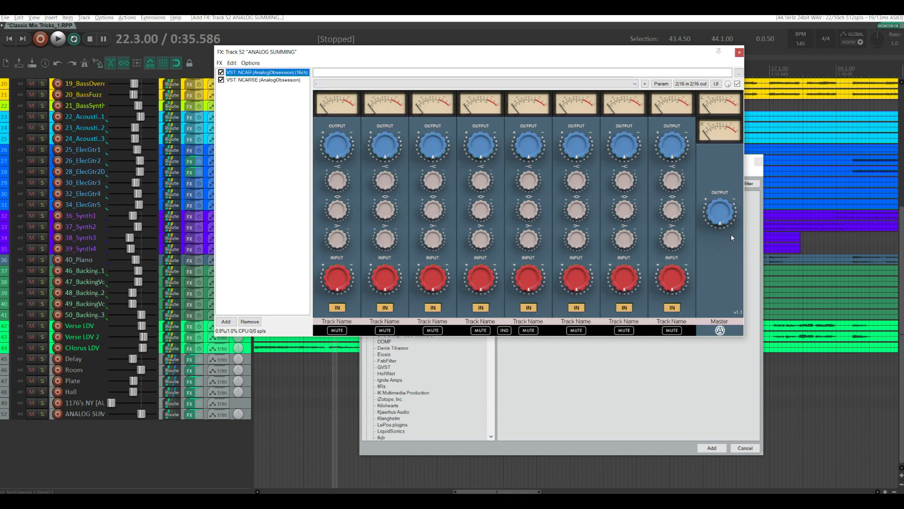
# - Remove NCARSE from the ANALOG SUMMING track, set NCAR back to SUM mode and close the plug-in browser
pyautogui.click(253, 80)
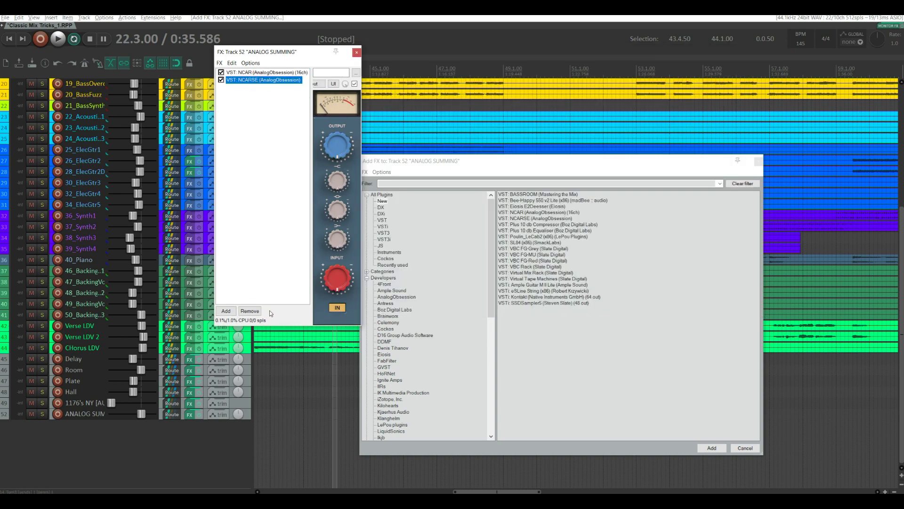
pyautogui.click(250, 311)
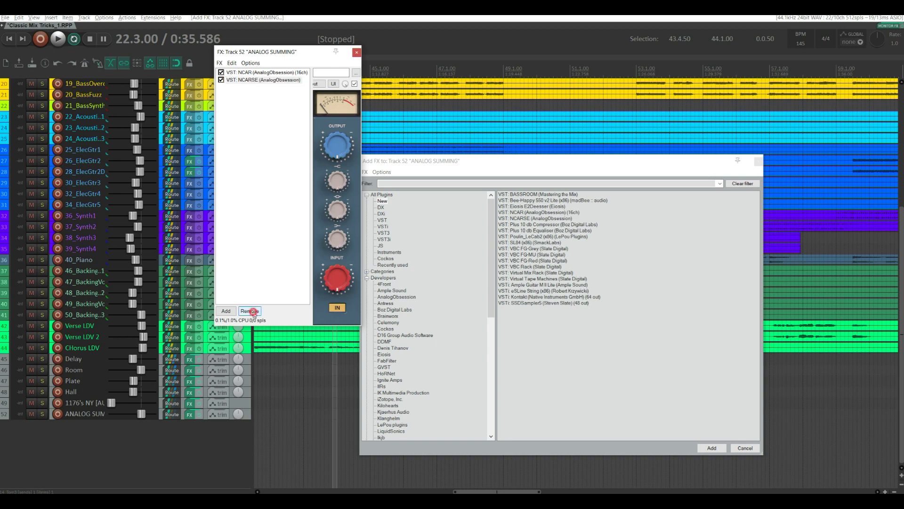
pyautogui.click(504, 329)
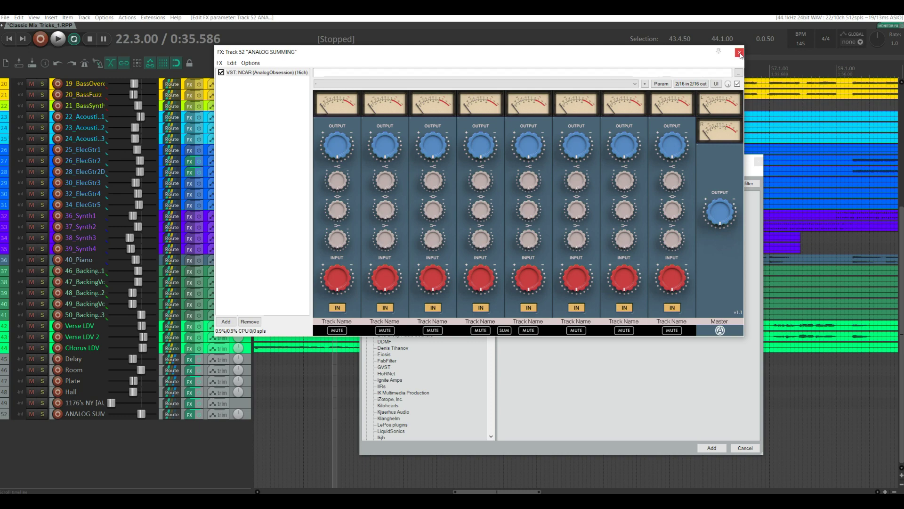
pyautogui.click(757, 163)
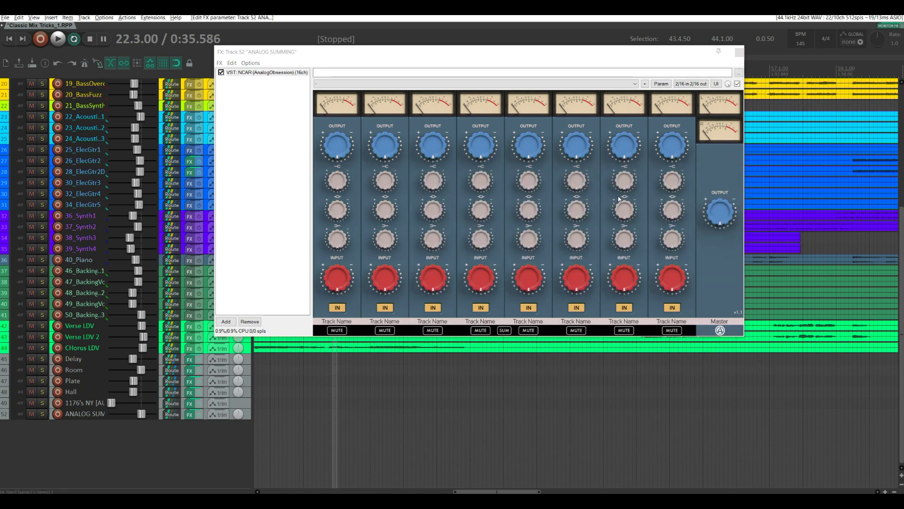
# - Look over the tracks down to ANALOG SUMMING and view its NCAR effects window once more before closing it
pyautogui.scroll(4, 254, 402)
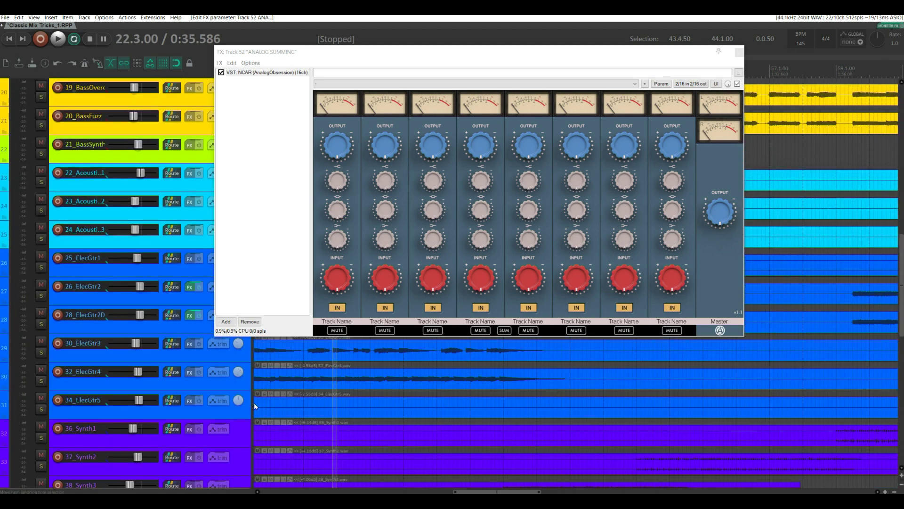
pyautogui.scroll(-8, 255, 406)
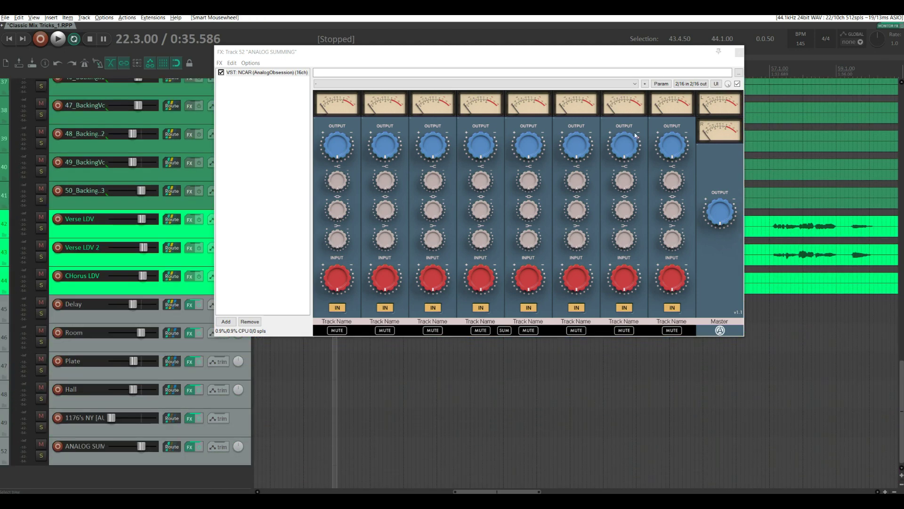
pyautogui.click(739, 54)
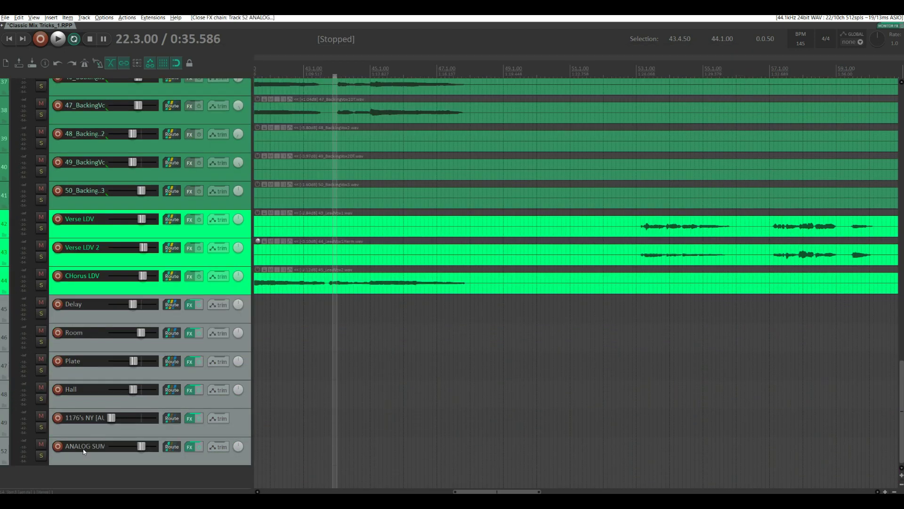
pyautogui.click(190, 446)
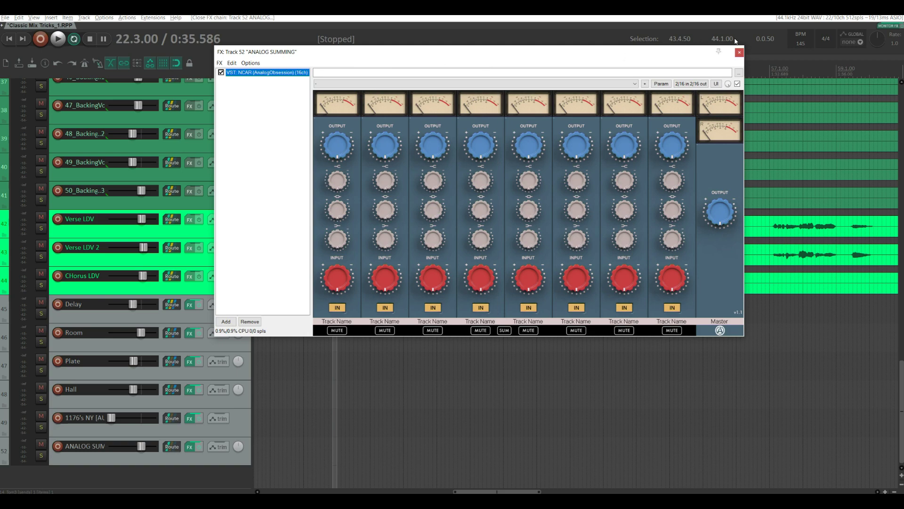
pyautogui.click(739, 52)
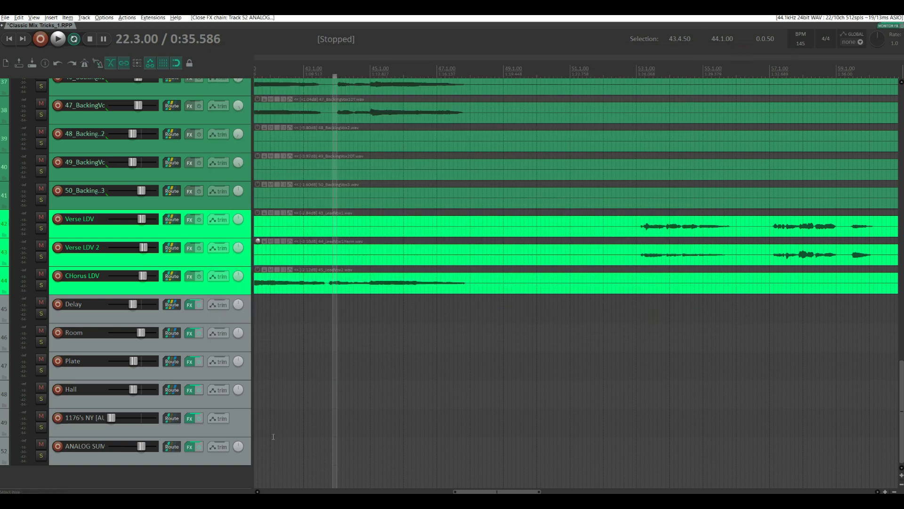
# - Set the ANALOG SUMMING track's channel count to 16 and close its routing window
pyautogui.click(172, 447)
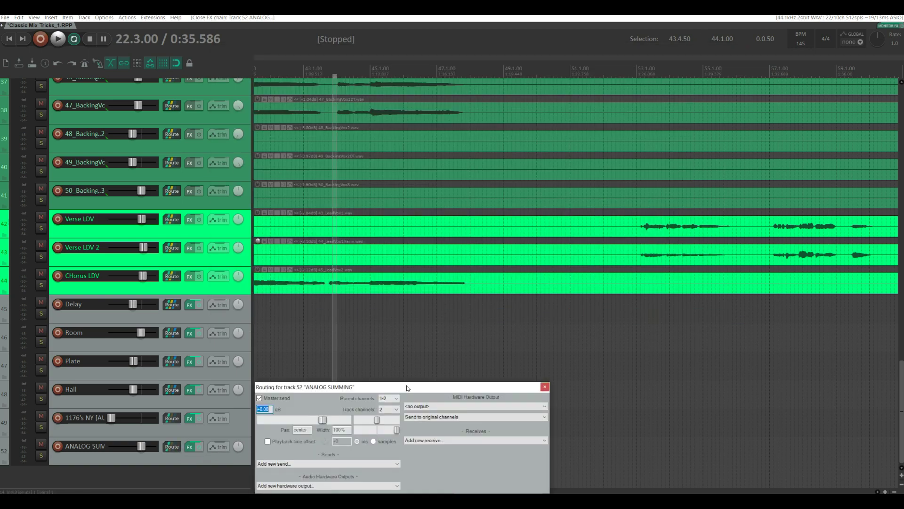
pyautogui.moveTo(408, 388); pyautogui.dragTo(471, 162)
pyautogui.click(453, 183)
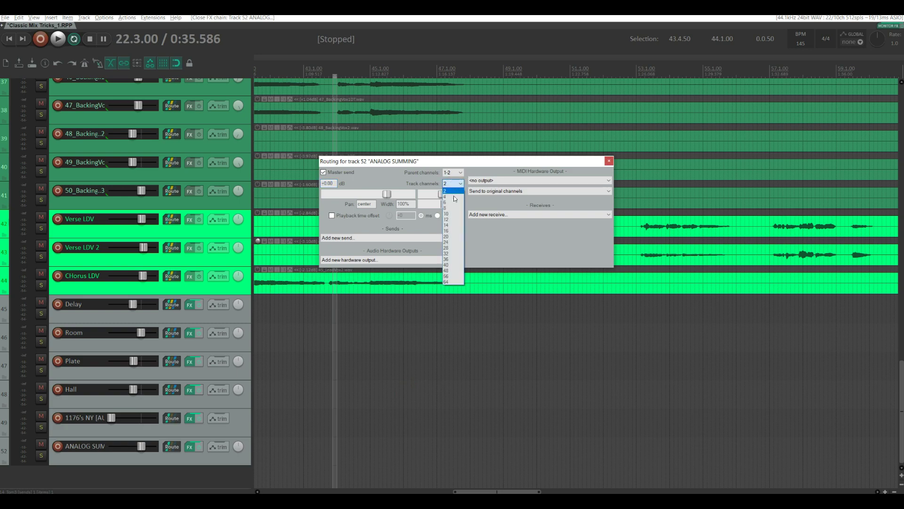
pyautogui.click(450, 231)
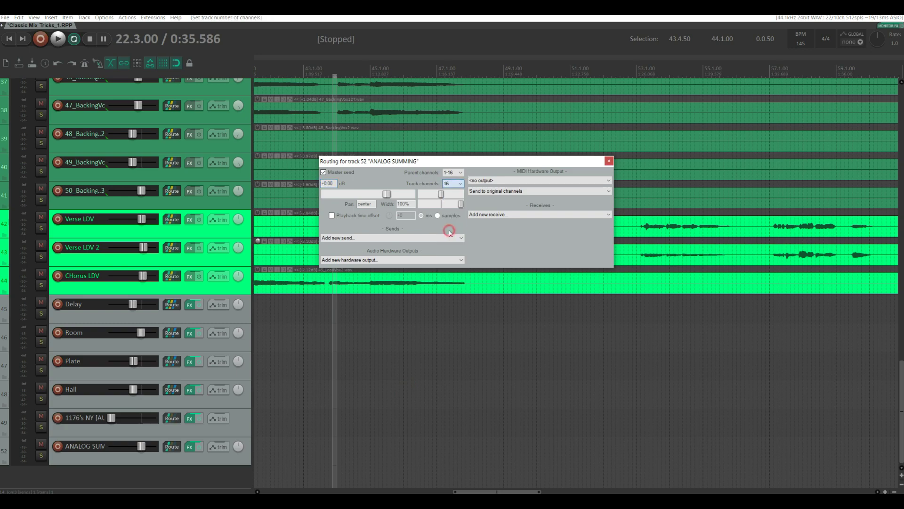
pyautogui.click(607, 162)
# - Inspect the NCAR plug-in's 16-channel input and output pin routing, then close the pin connector and effects window
pyautogui.click(189, 446)
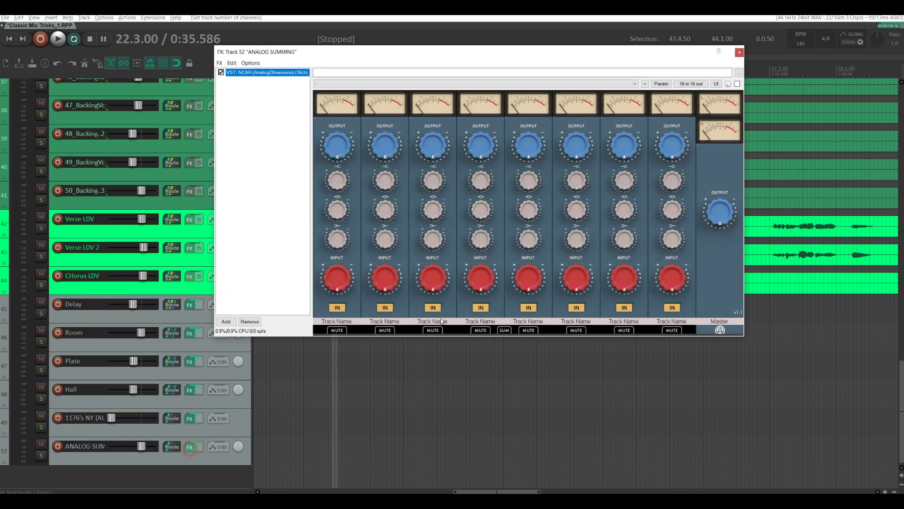
pyautogui.click(685, 85)
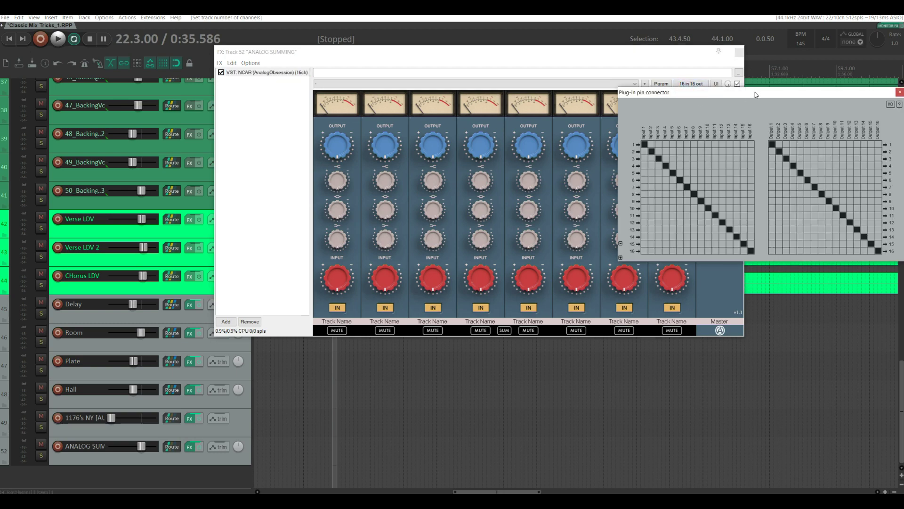
pyautogui.moveTo(756, 94); pyautogui.dragTo(509, 71)
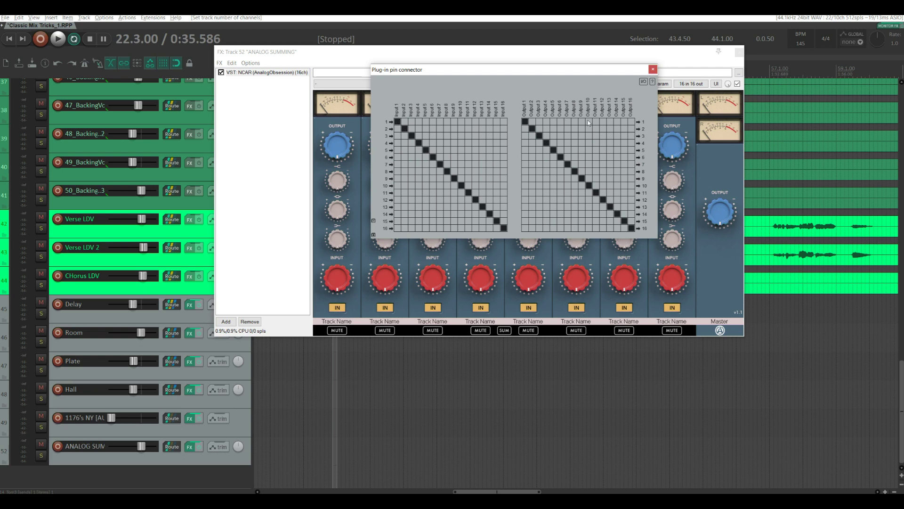
pyautogui.click(653, 70)
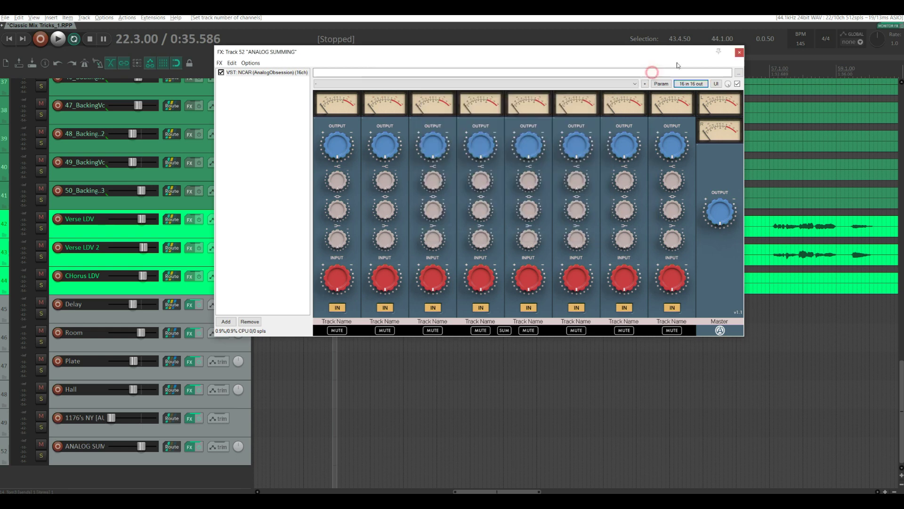
pyautogui.click(740, 52)
# - Select every track from 01_Kick1 through 1176's NY in the mixer, and shrink the ANALOG SUMMING strip's effects and send area
pyautogui.scroll(-1, 358, 333)
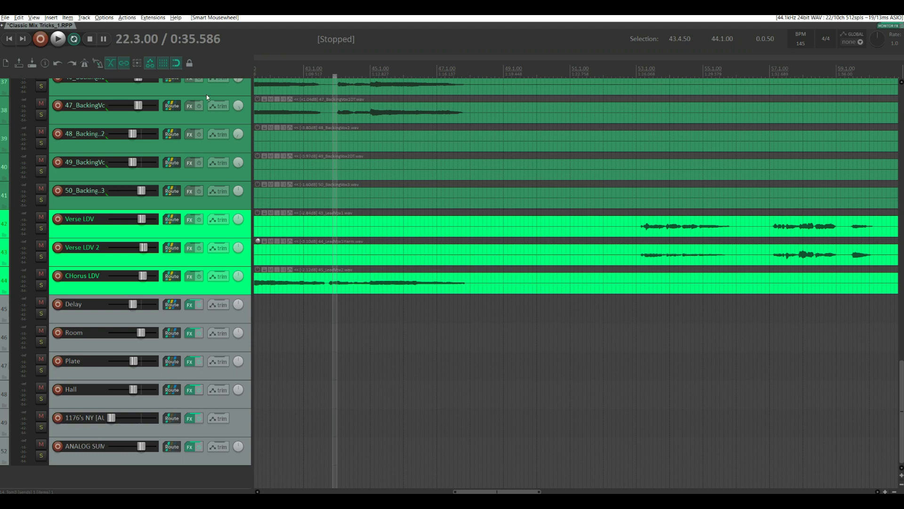
pyautogui.scroll(-3, 258, 163)
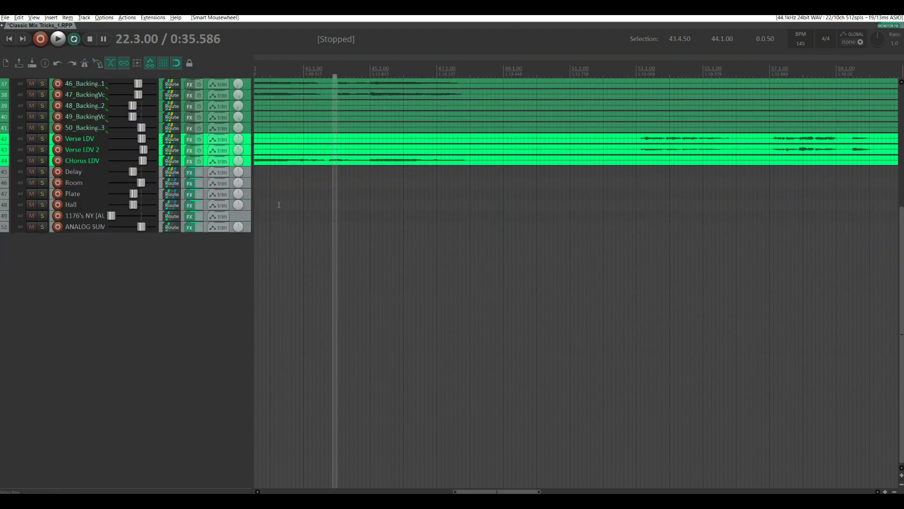
pyautogui.hotkey('ctrl', 'm')
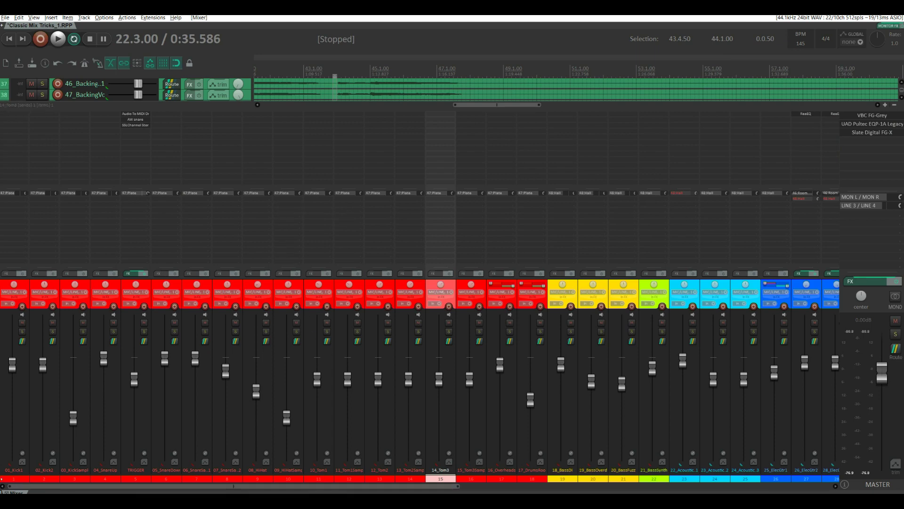
pyautogui.moveTo(134, 485); pyautogui.dragTo(636, 477)
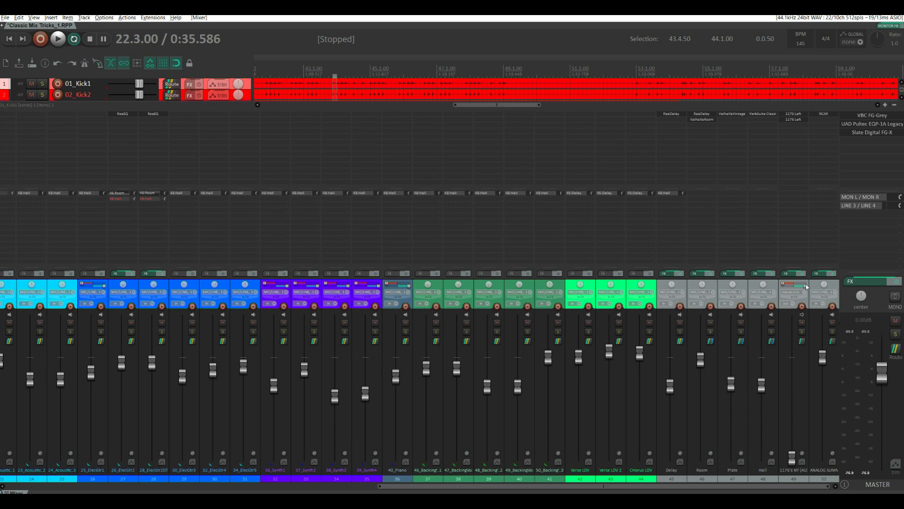
pyautogui.click(809, 303)
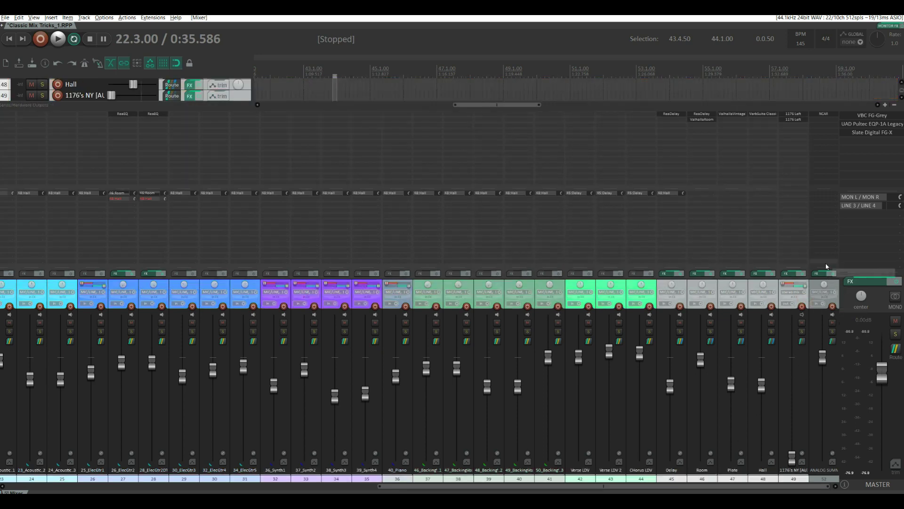
pyautogui.moveTo(828, 265); pyautogui.dragTo(822, 118)
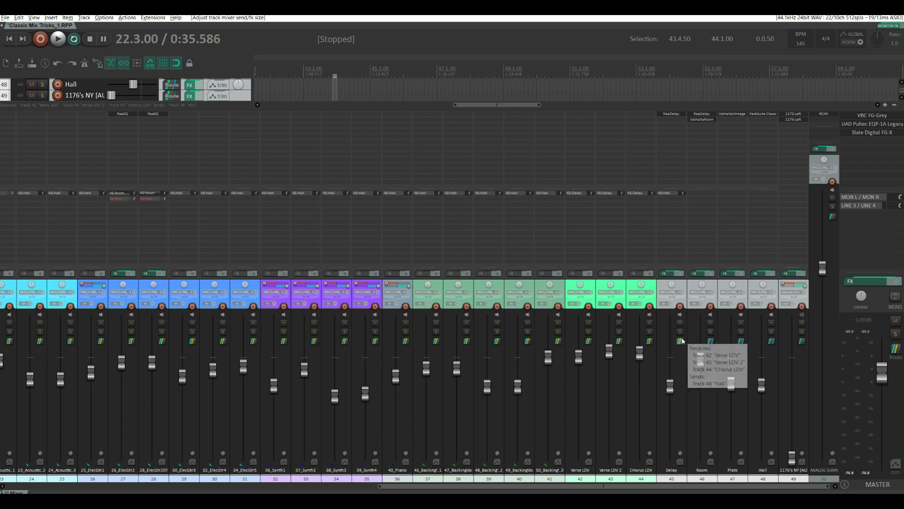
# - Hide the mixer and disable the master/parent send on all selected tracks at once
pyautogui.moveTo(683, 343)
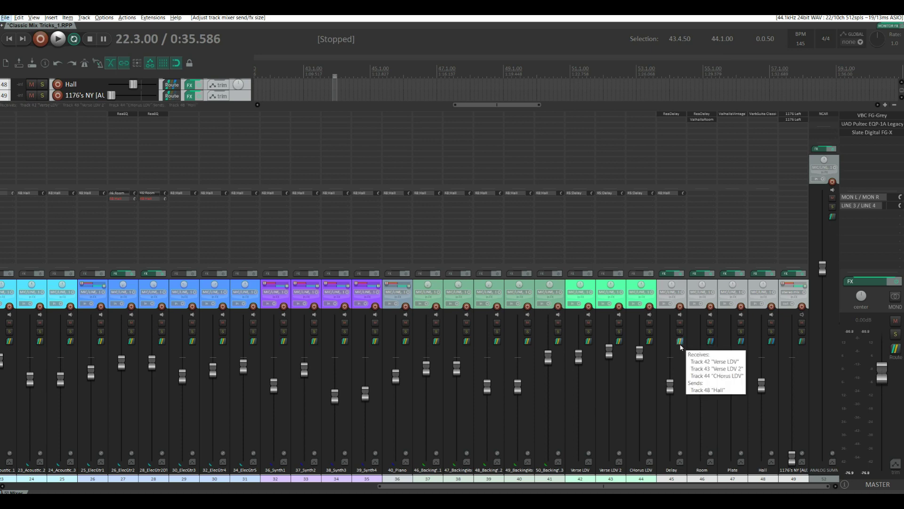
pyautogui.hotkey('alt', 'f')
pyautogui.press('Escape')
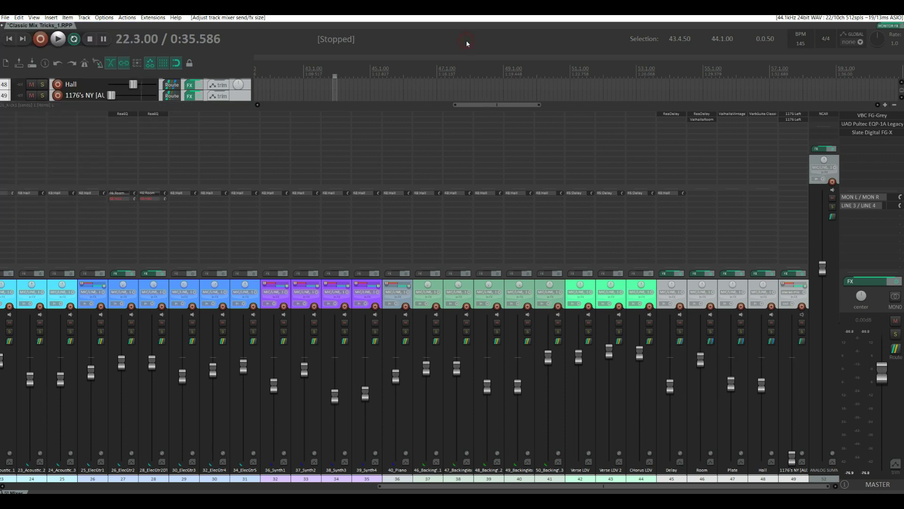
pyautogui.hotkey('ctrl', 'm')
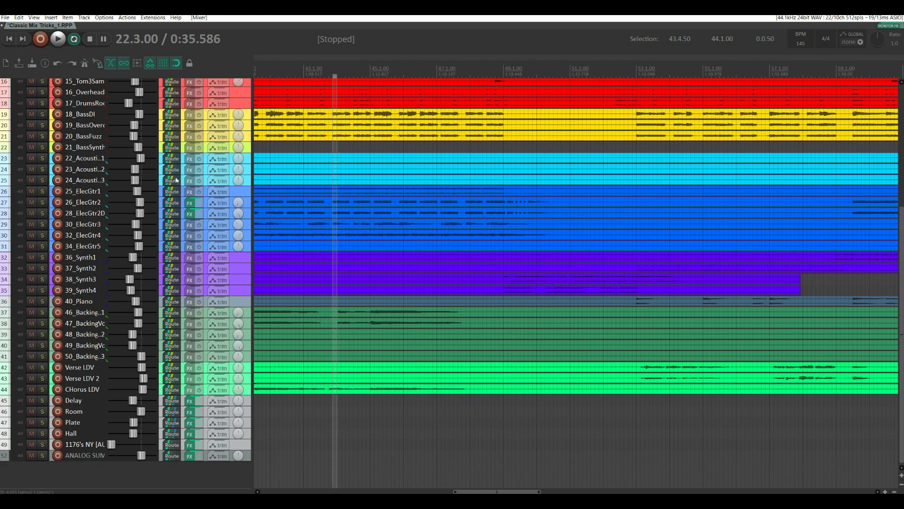
pyautogui.moveTo(171, 162)
pyautogui.keyDown('alt'); pyautogui.click(177, 172); pyautogui.keyUp('alt')
# - Check the master send state in the routing windows of 01_Kick1 and 02_Kick2, closing each one
pyautogui.scroll(4, 178, 175)
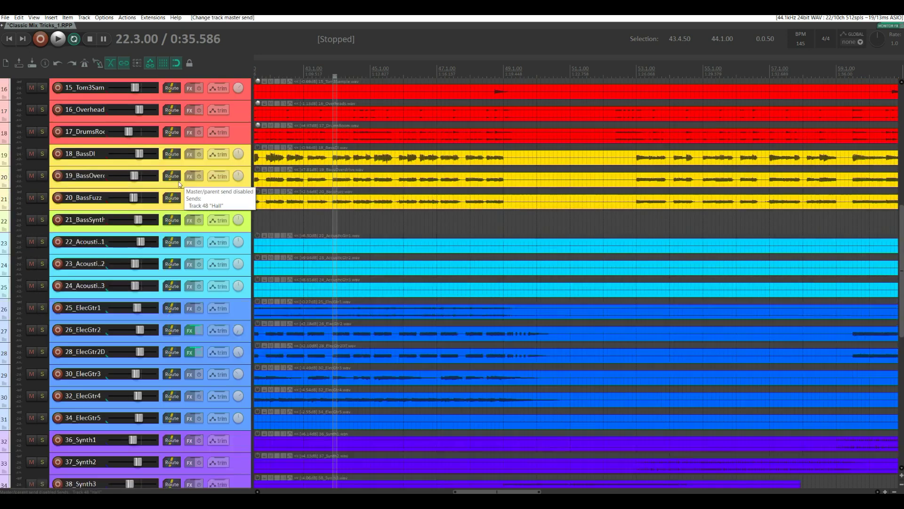
pyautogui.scroll(8, 177, 172)
pyautogui.scroll(2, 172, 163)
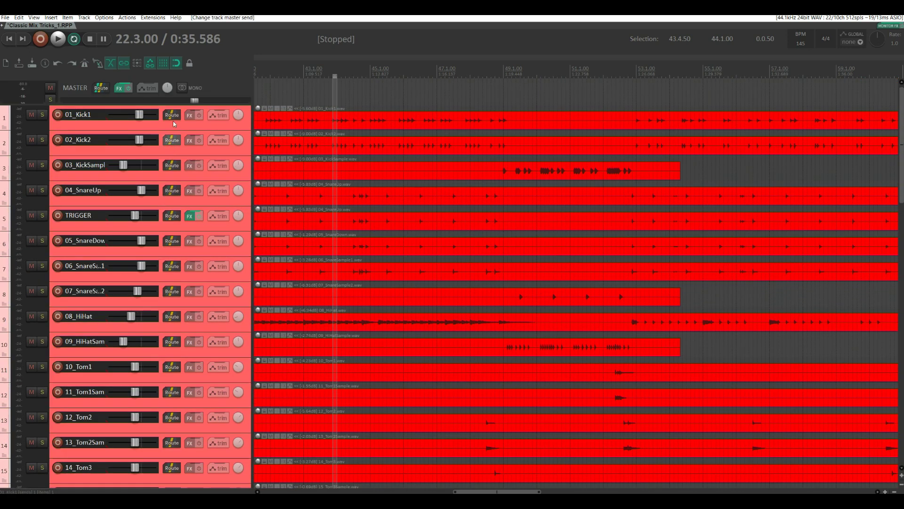
pyautogui.click(173, 117)
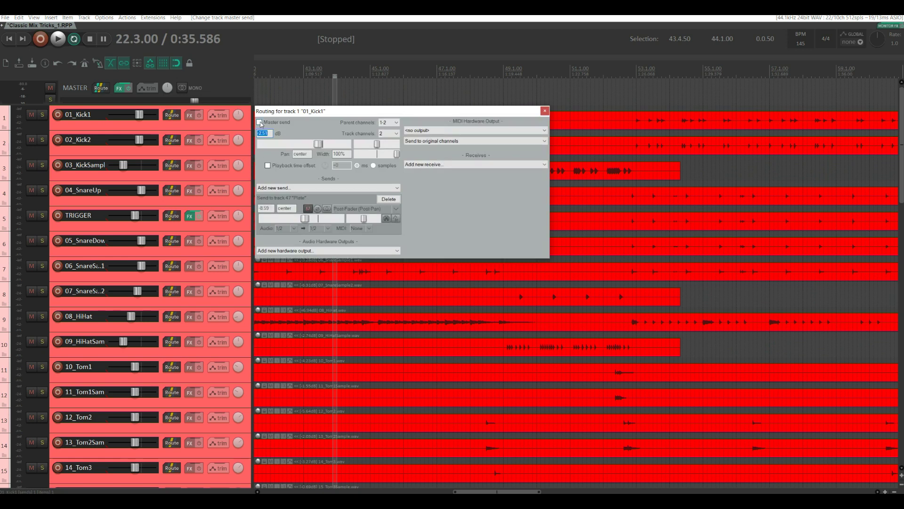
pyautogui.click(545, 111)
pyautogui.click(171, 139)
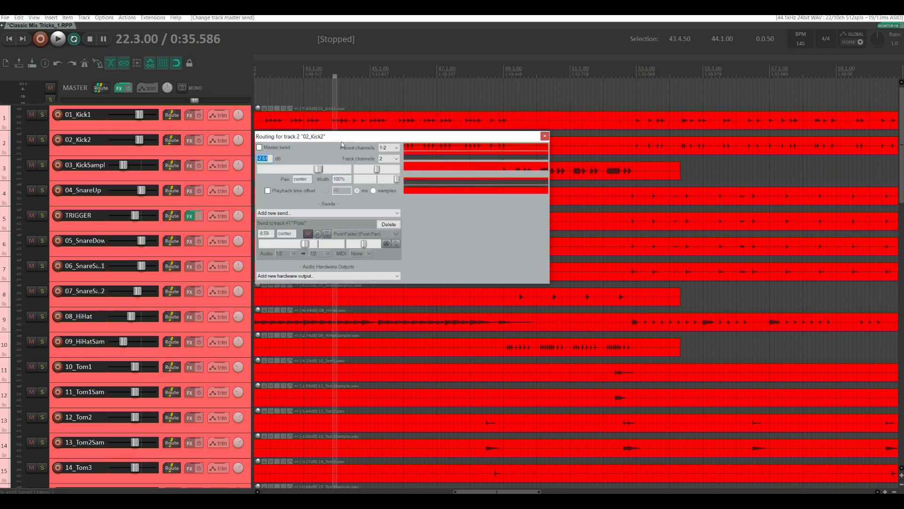
pyautogui.click(545, 136)
# - Play the song from bar 30 and show the mixer to watch the track and master meters
pyautogui.scroll(-5, 341, 68)
pyautogui.click(315, 68)
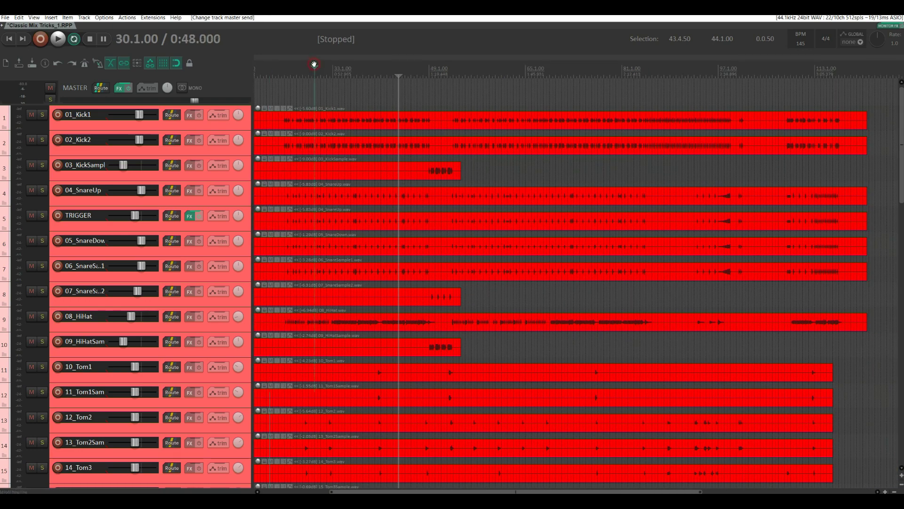
pyautogui.press('space')
pyautogui.scroll(-3, 343, 154)
pyautogui.scroll(-4, 343, 154)
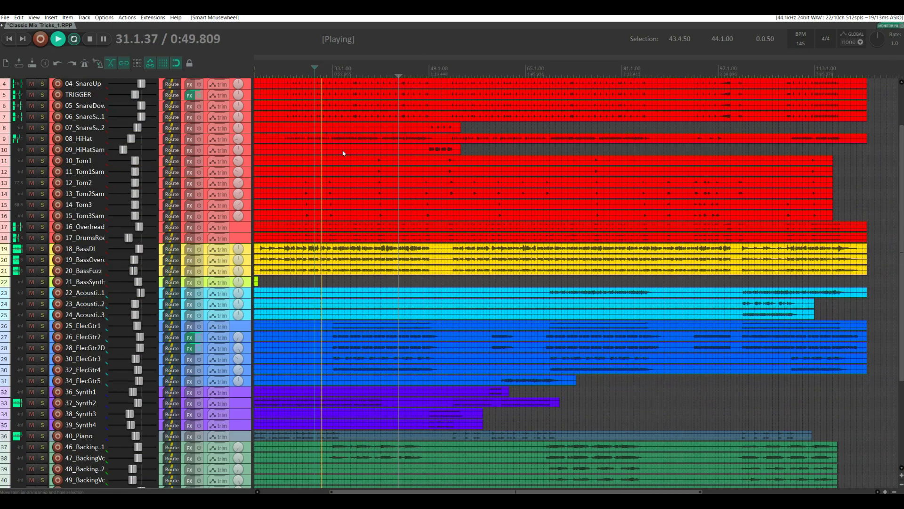
pyautogui.hotkey('ctrl', 'm')
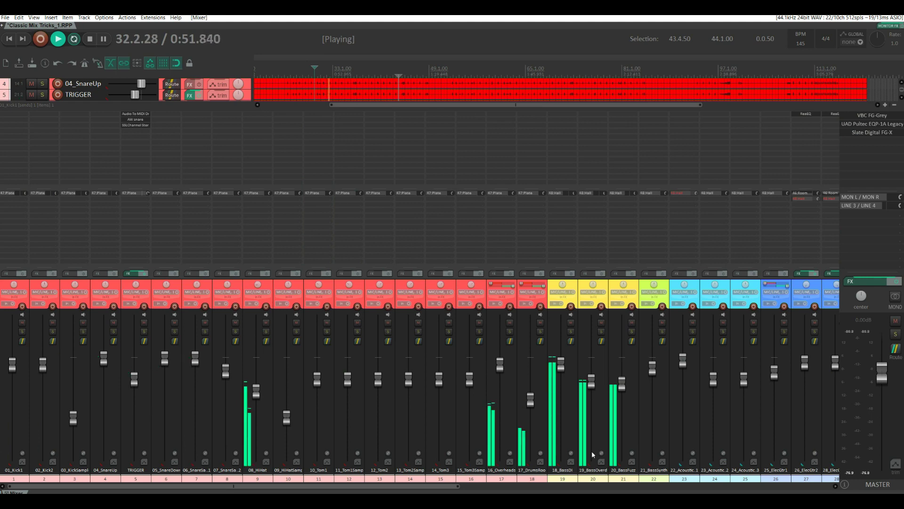
# - Check the meters of the remaining mixer tracks up to the lead vocals, then hide the mixer and stop playback
pyautogui.moveTo(417, 484); pyautogui.dragTo(676, 484)
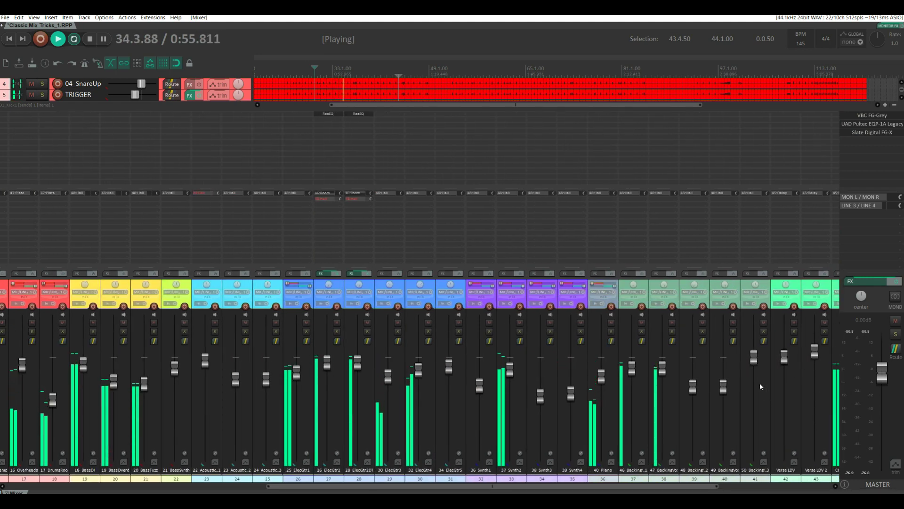
pyautogui.hotkey('ctrl', 'm')
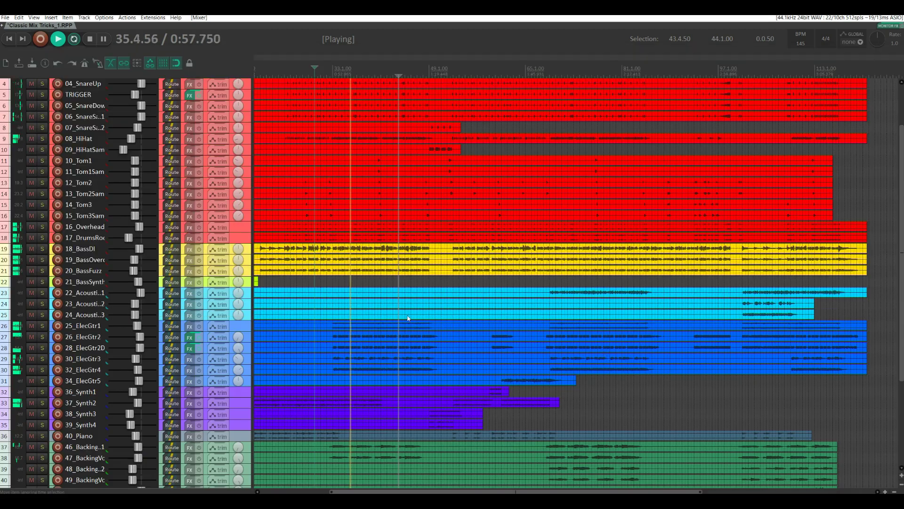
pyautogui.scroll(-6, 348, 323)
pyautogui.press('space')
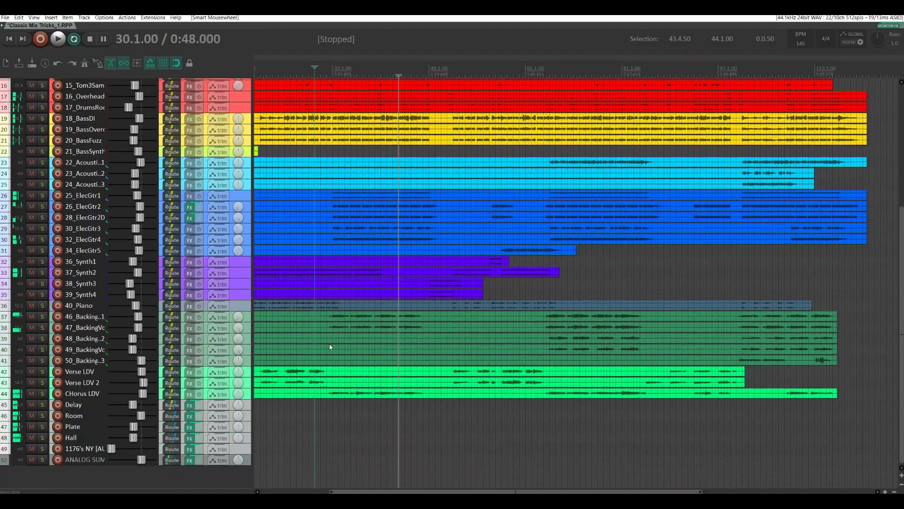
# - Check the master send and the channel settings in the ANALOG SUMMING track's routing window, and close it
pyautogui.scroll(4, 329, 344)
pyautogui.scroll(-3, 330, 347)
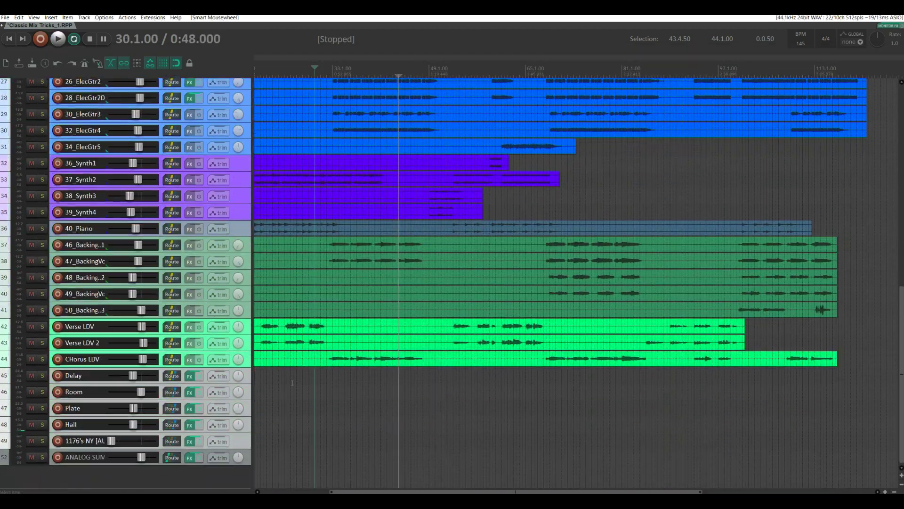
pyautogui.scroll(3, 226, 164)
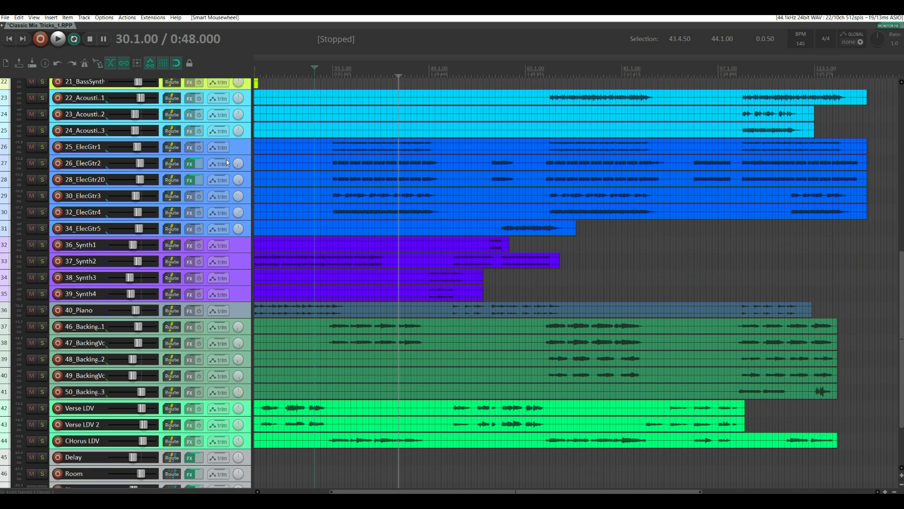
pyautogui.scroll(-3, 238, 329)
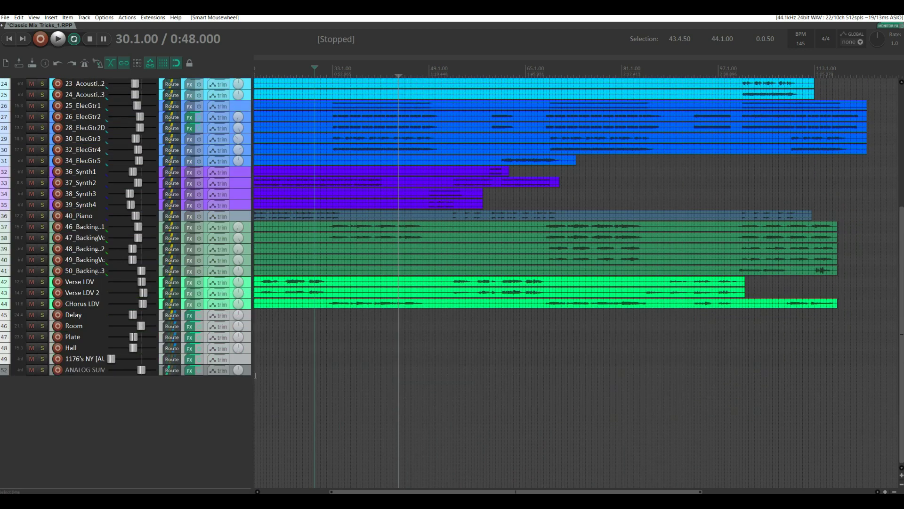
pyautogui.click(172, 371)
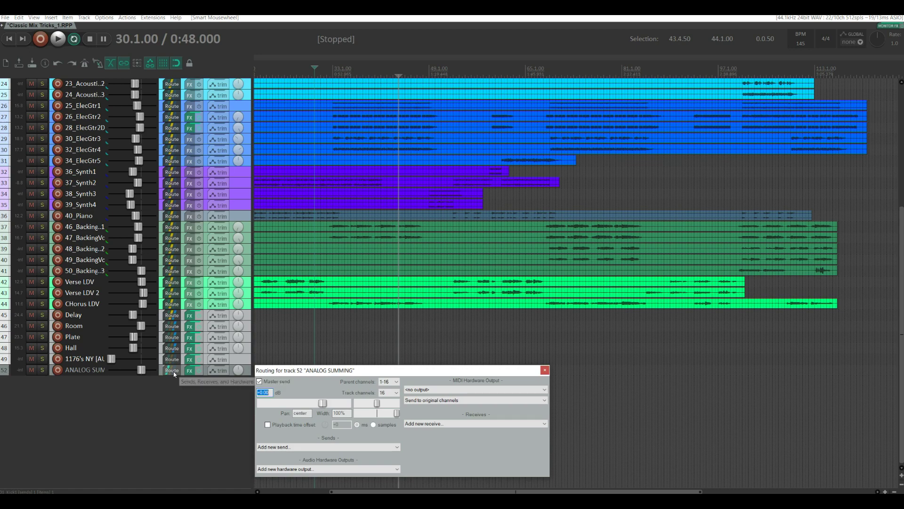
pyautogui.click(544, 370)
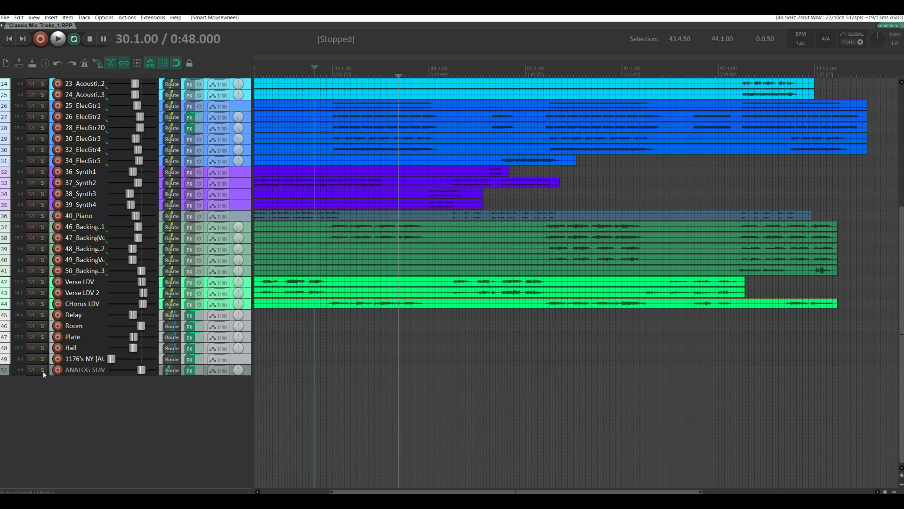
# - Open the NCAR plug-in on the ANALOG SUMMING track, move its window clear of the track controls, and name channel 1 Drums
pyautogui.click(192, 373)
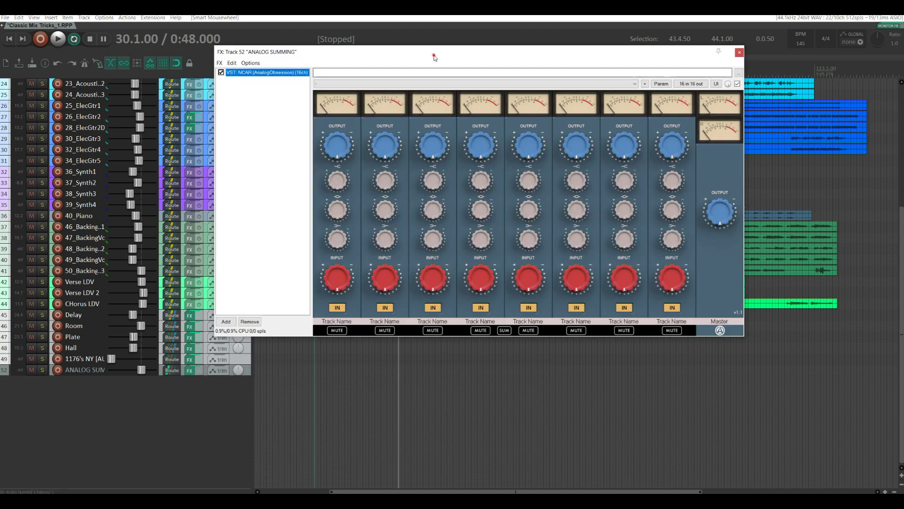
pyautogui.moveTo(306, 50); pyautogui.dragTo(426, 50)
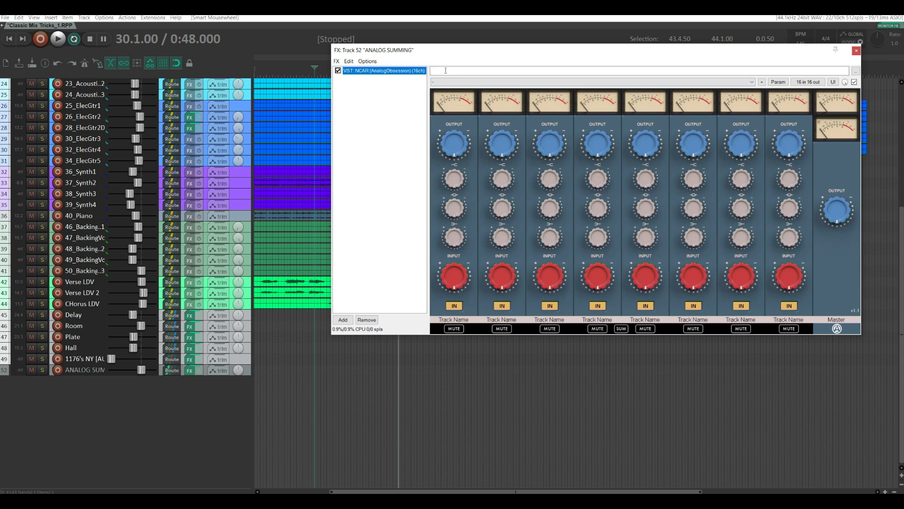
pyautogui.doubleClick(462, 320)
pyautogui.write('Drums')
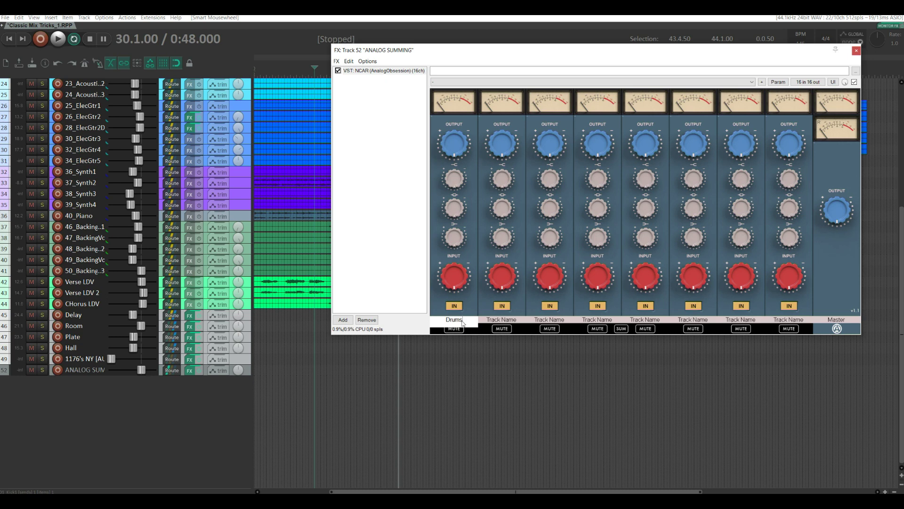
pyautogui.press('Return')
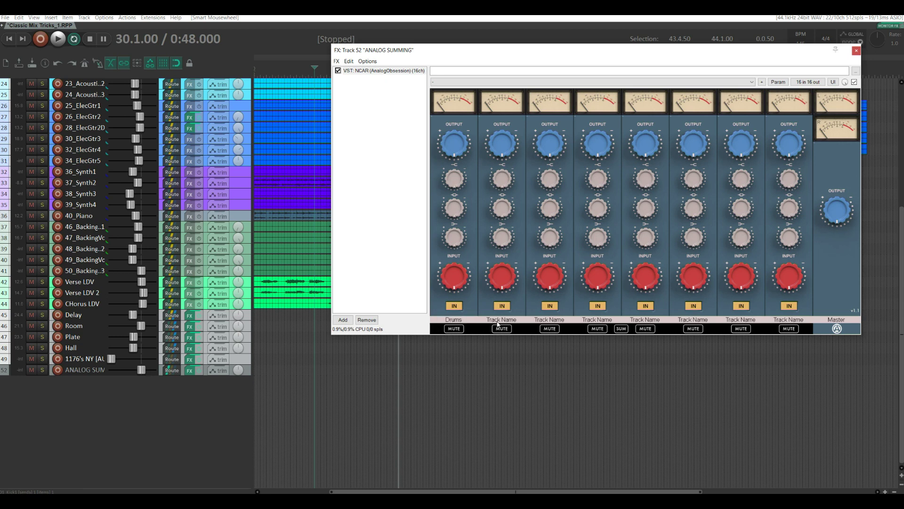
# - Name the second NCAR channel Bass and the third GTR
pyautogui.doubleClick(498, 321)
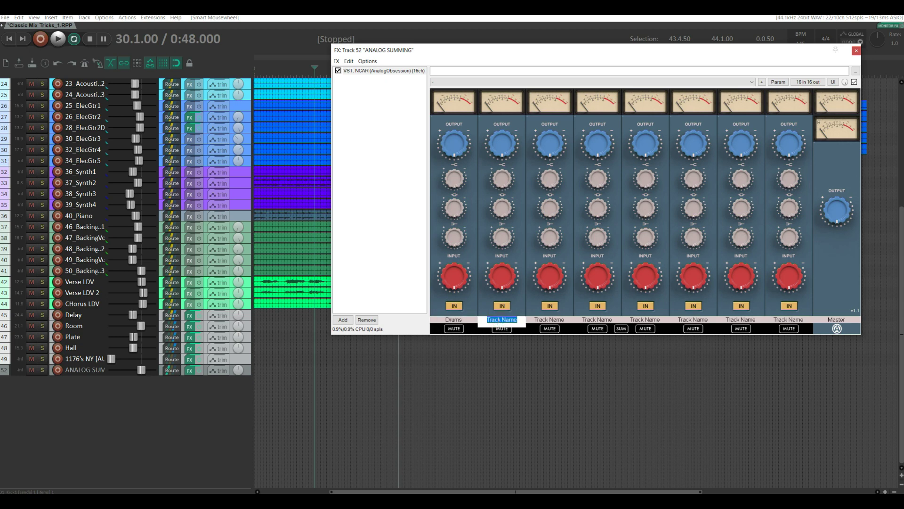
pyautogui.write('Bass')
pyautogui.press('Return')
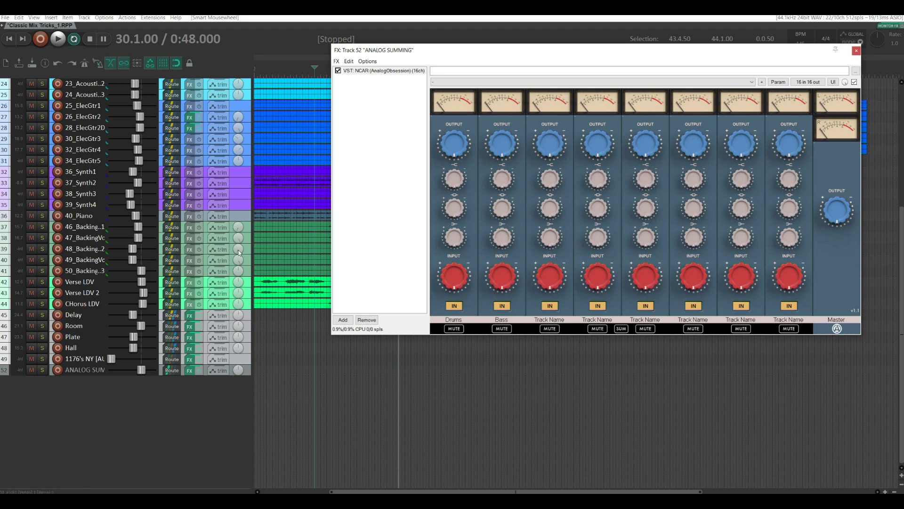
pyautogui.scroll(5, 239, 253)
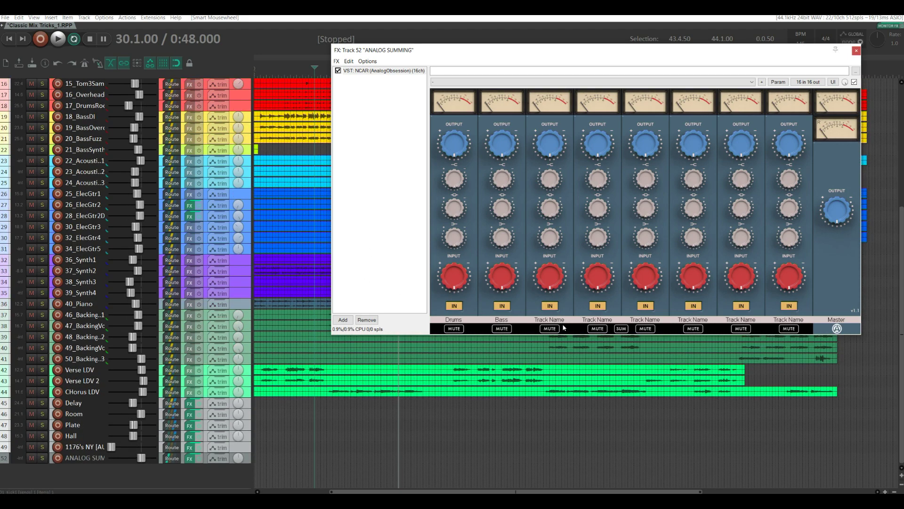
pyautogui.doubleClick(560, 320)
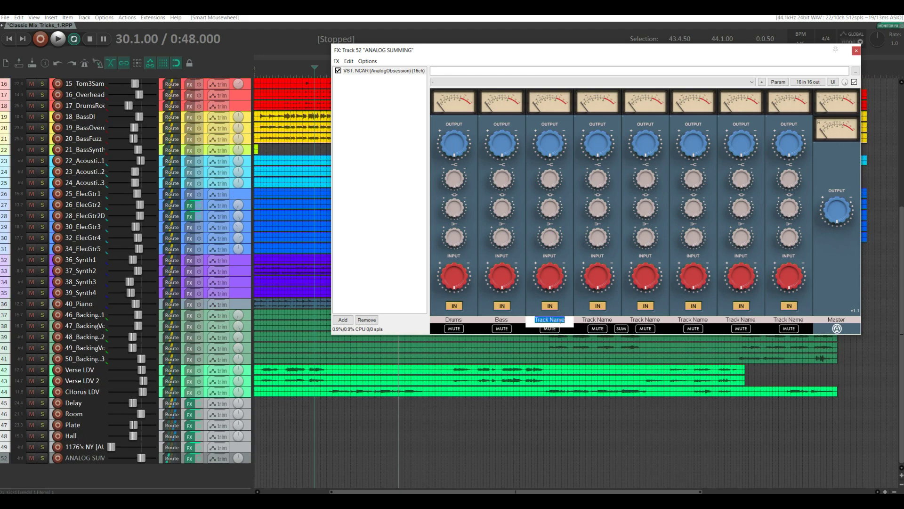
pyautogui.write('GTR')
pyautogui.press('Return')
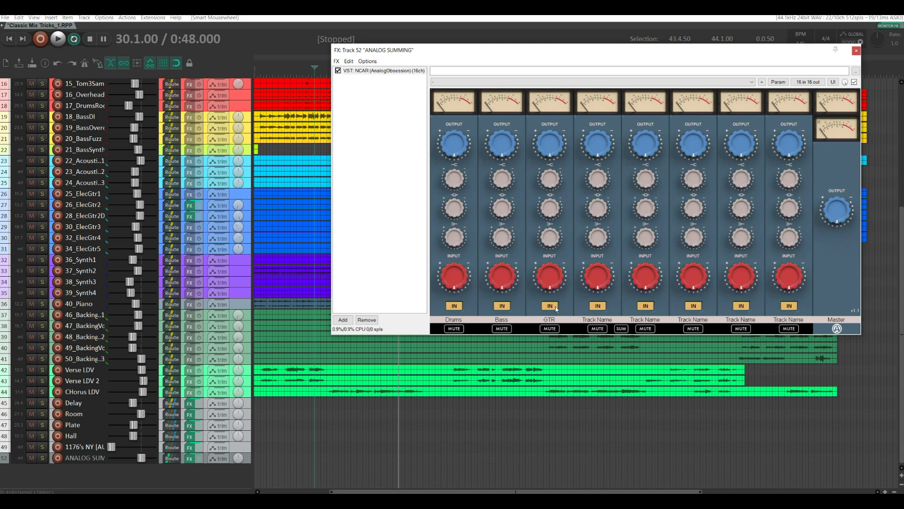
# - Name the fourth NCAR channel KEYS and the fifth BGV
pyautogui.doubleClick(597, 320)
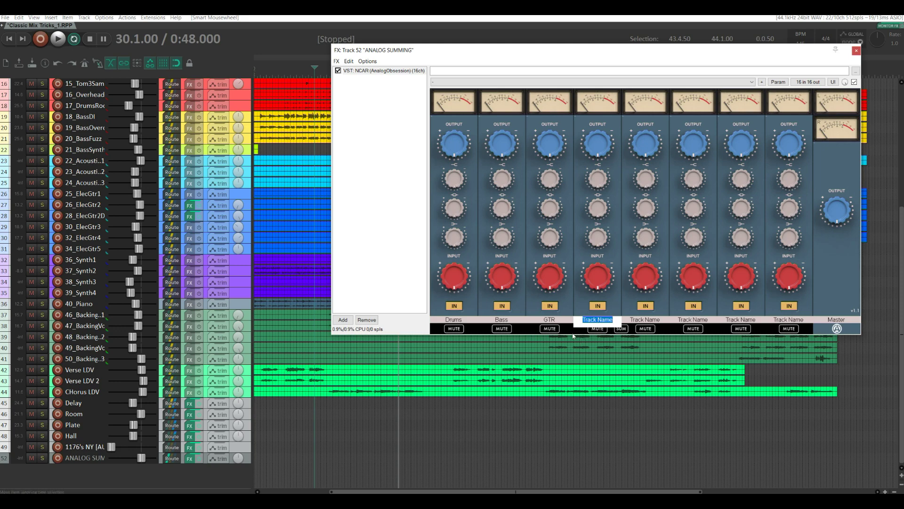
pyautogui.write('KEYS')
pyautogui.press('Return')
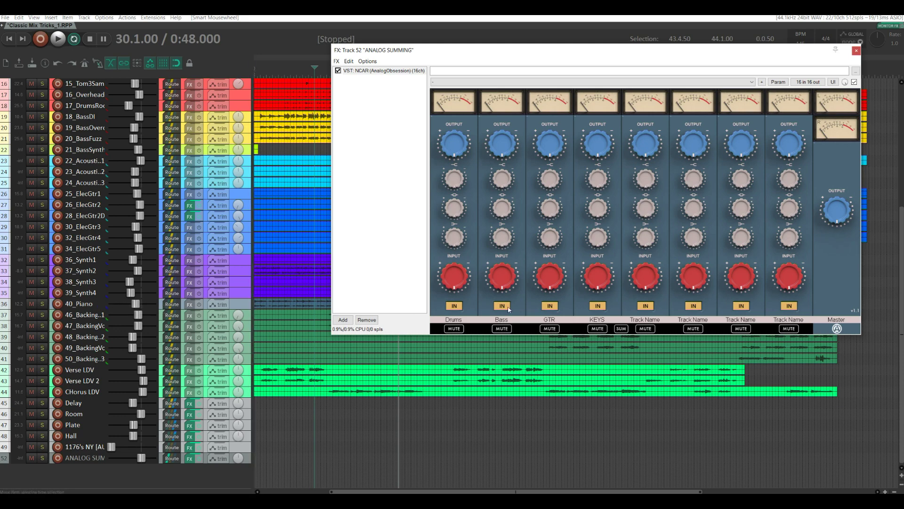
pyautogui.doubleClick(649, 320)
pyautogui.write('BGV')
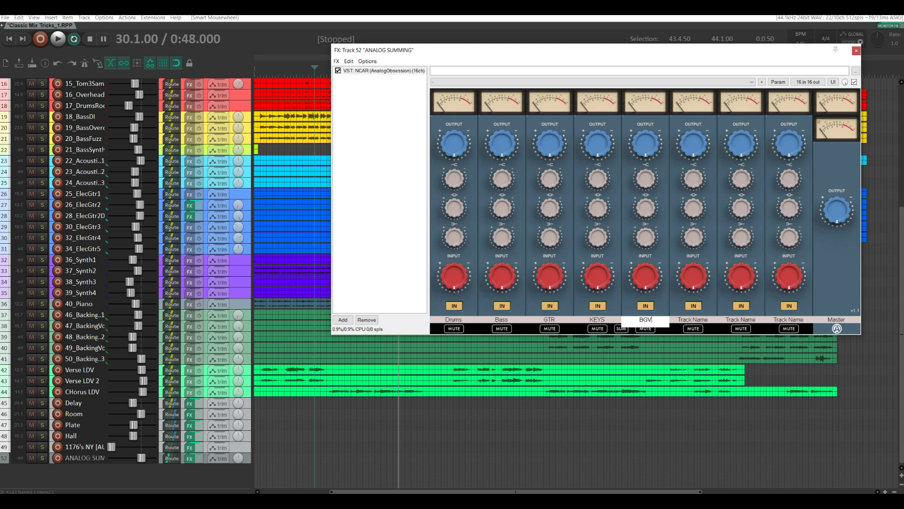
pyautogui.press('Return')
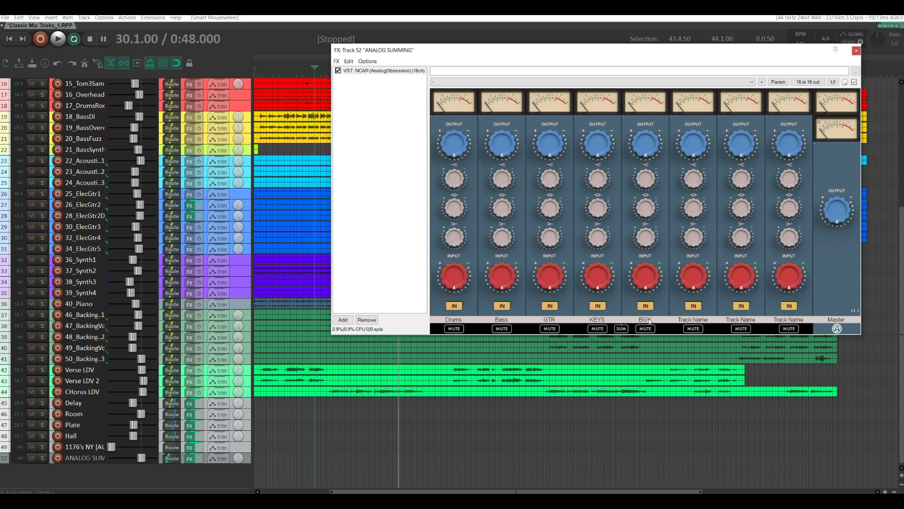
# - Name the sixth NCAR channel LDV and the seventh FX
pyautogui.doubleClick(699, 322)
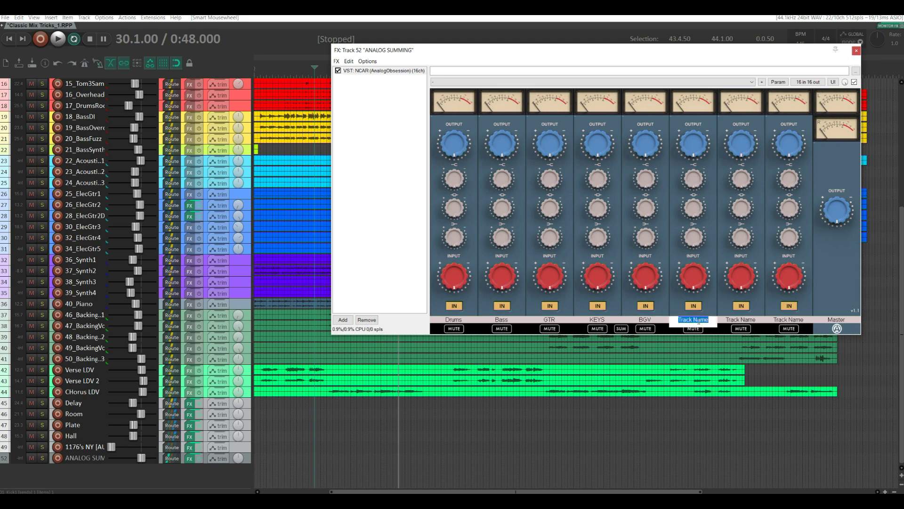
pyautogui.write('LDV')
pyautogui.press('Return')
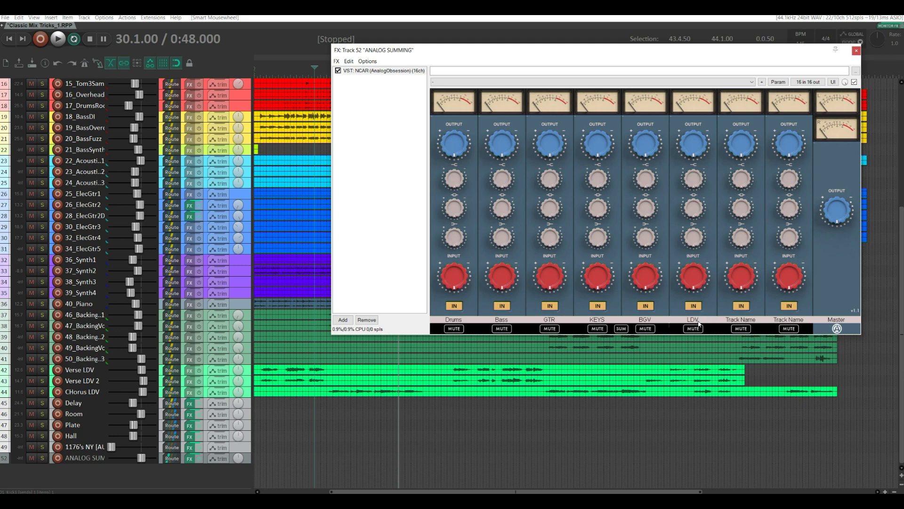
pyautogui.doubleClick(753, 321)
pyautogui.write('FX')
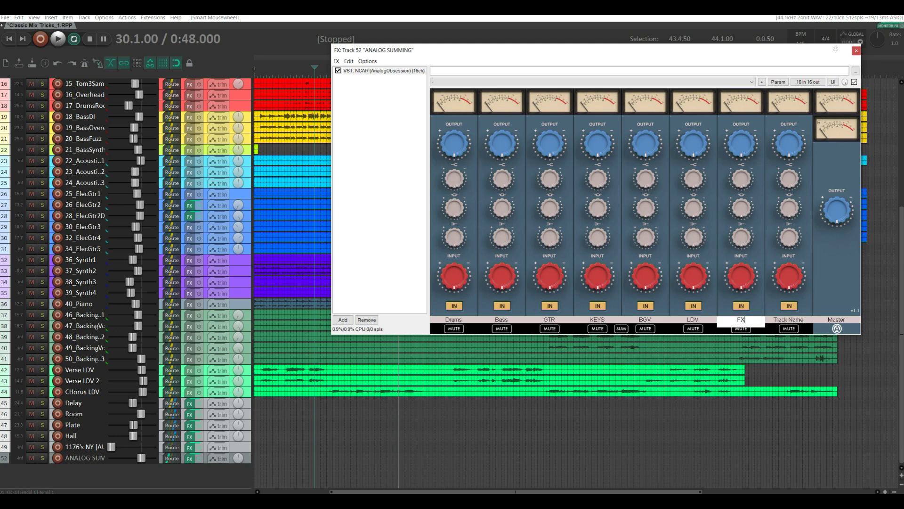
pyautogui.press('Return')
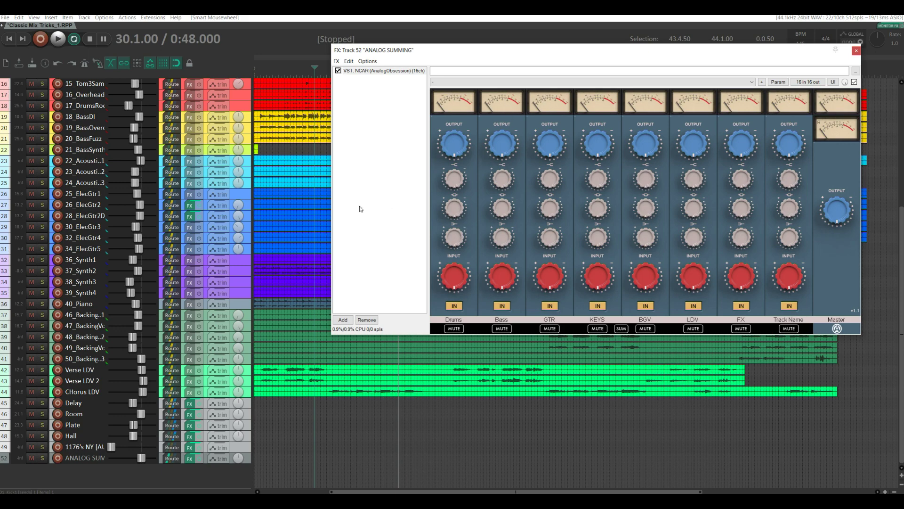
# - Select the drum tracks 01_Kick1 through 17_DrumsRoom, create sends from them to the ANALOG SUMMING track, and close the send controls
pyautogui.scroll(8, 256, 115)
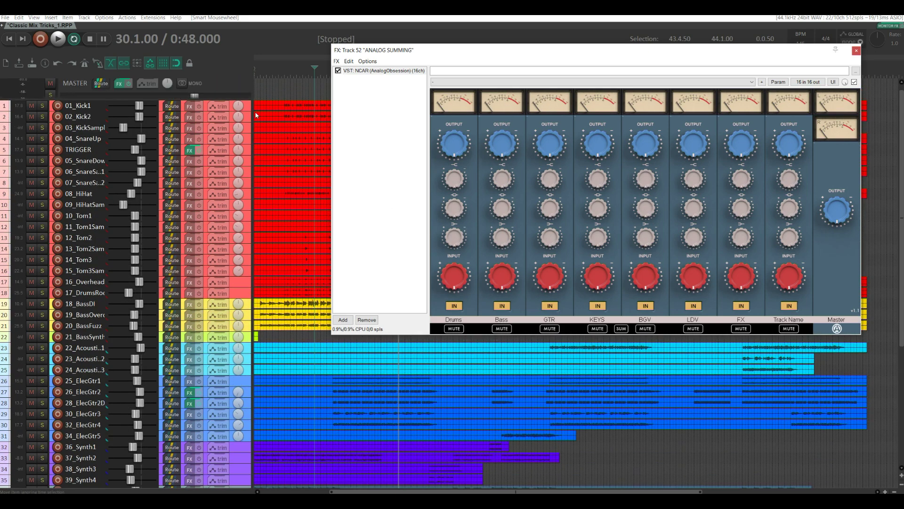
pyautogui.click(248, 109)
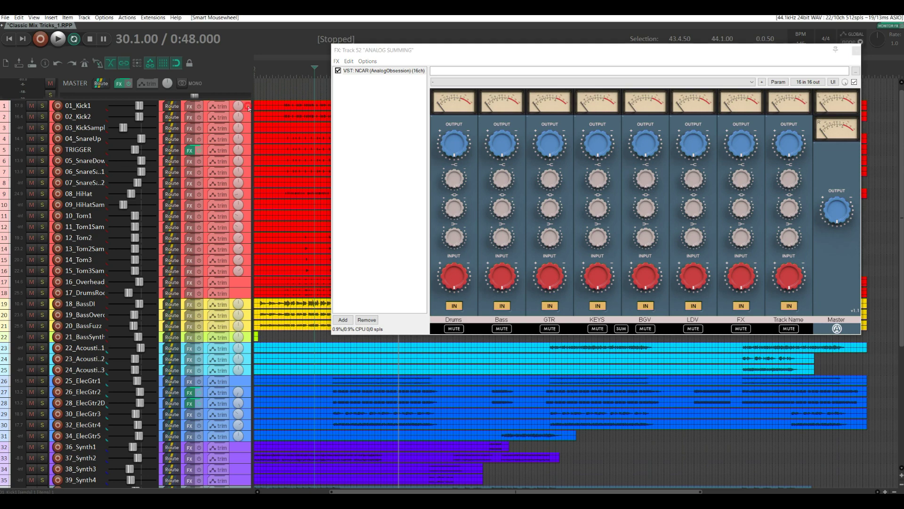
pyautogui.keyDown('shift'); pyautogui.click(243, 298); pyautogui.keyUp('shift')
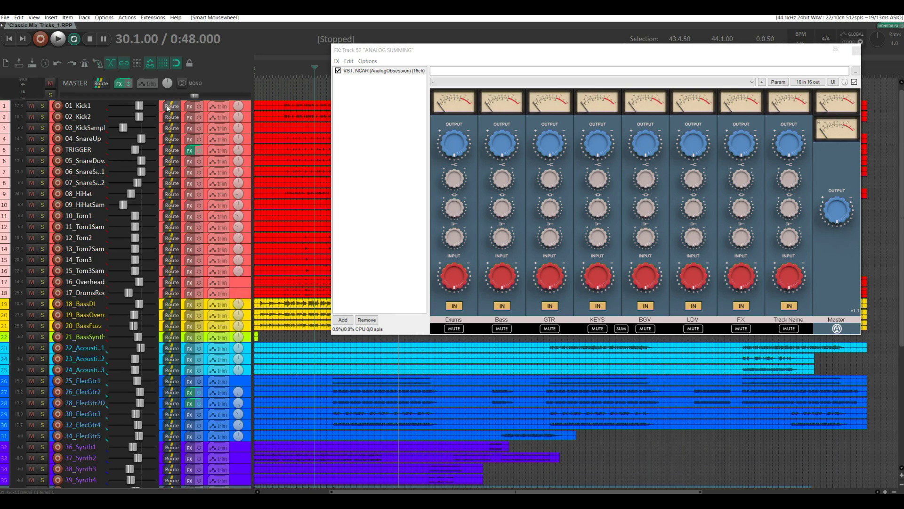
pyautogui.scroll(-5, 168, 107)
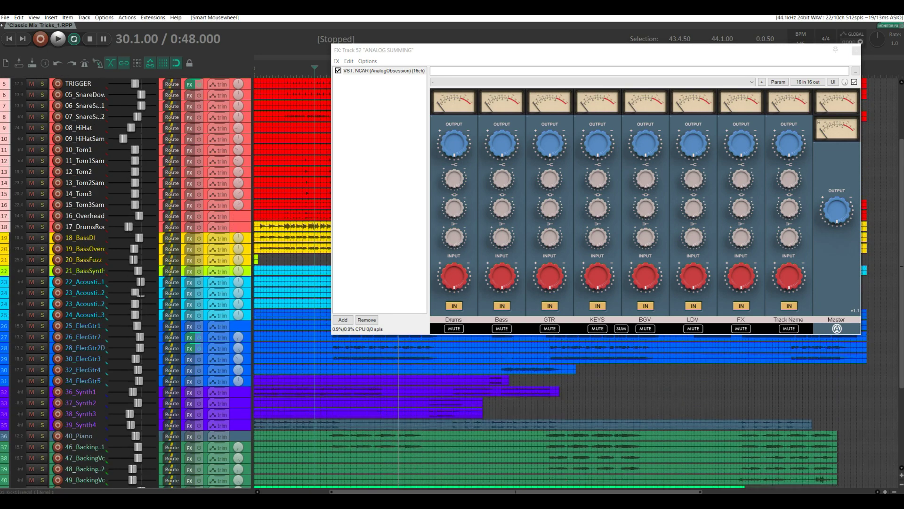
pyautogui.scroll(-3, 169, 107)
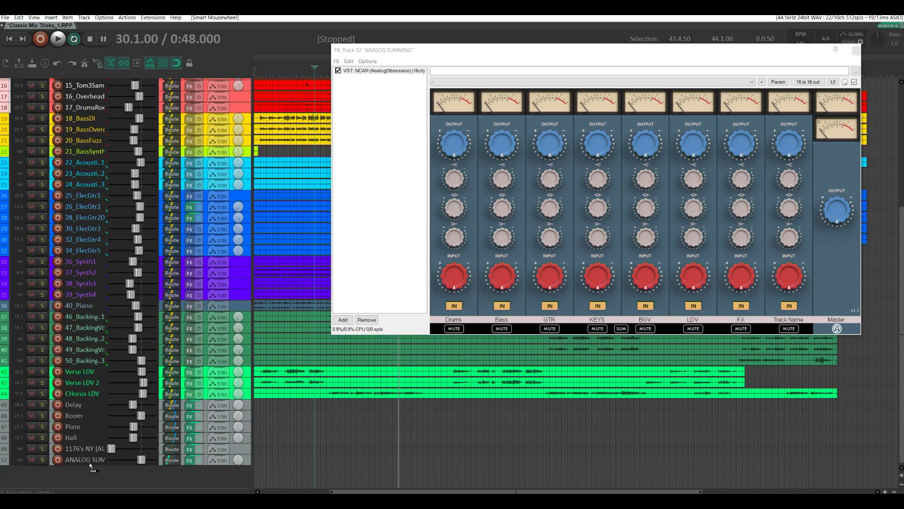
pyautogui.moveTo(88, 465); pyautogui.dragTo(88, 465)
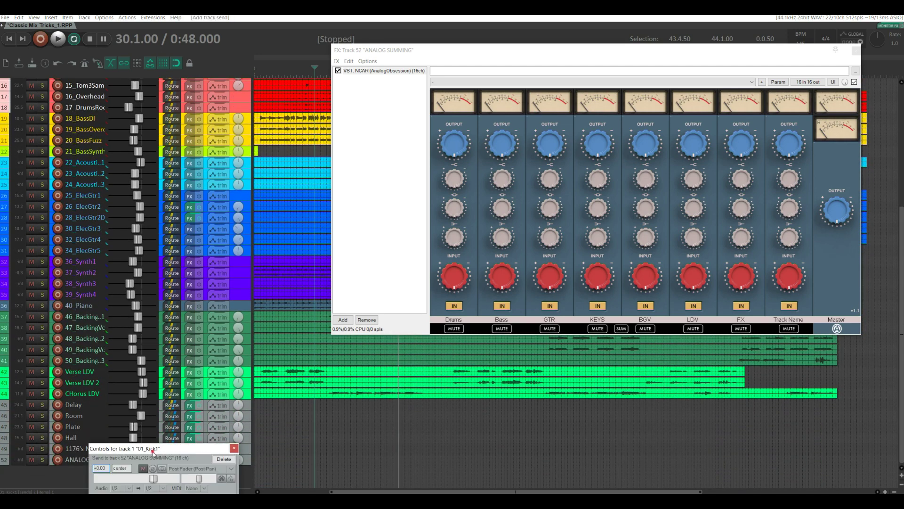
pyautogui.moveTo(152, 451); pyautogui.dragTo(234, 211)
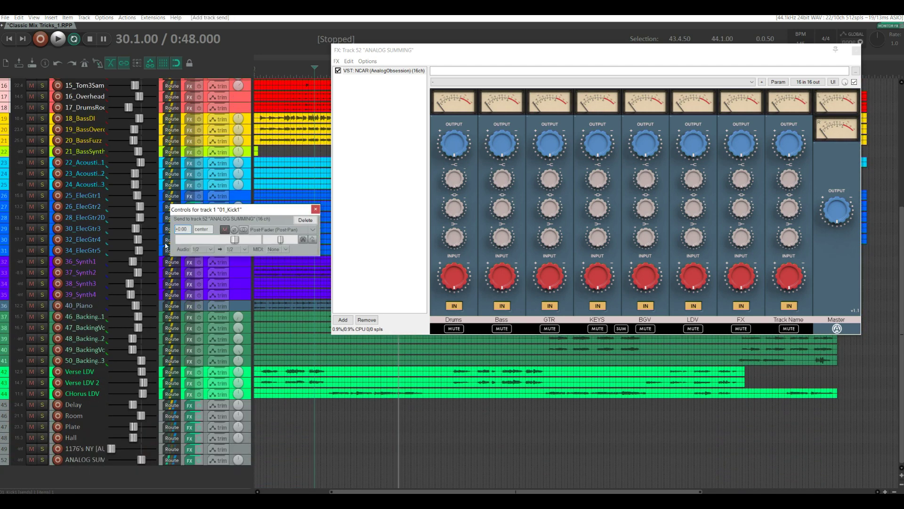
pyautogui.click(315, 208)
# - Open the routing window of 01_Kick1 beside the NCAR plug-in to inspect its send to ANALOG SUMMING
pyautogui.scroll(8, 215, 165)
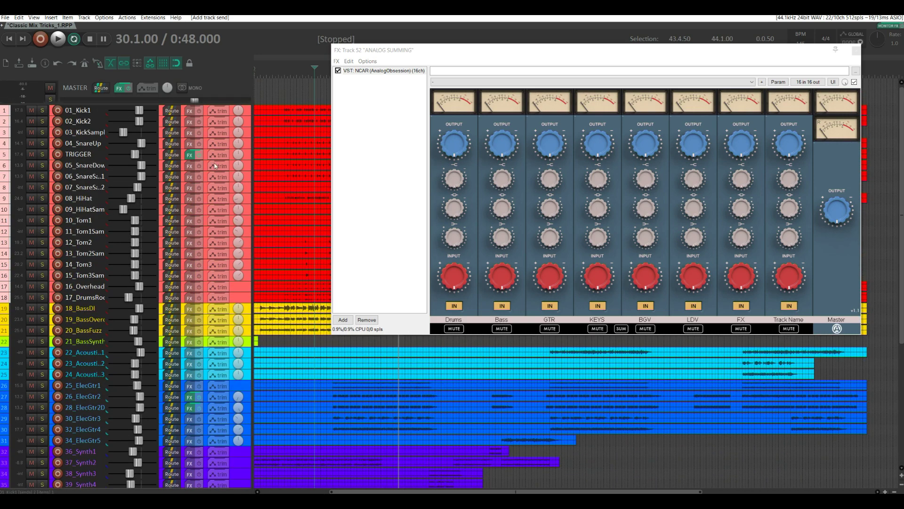
pyautogui.click(169, 111)
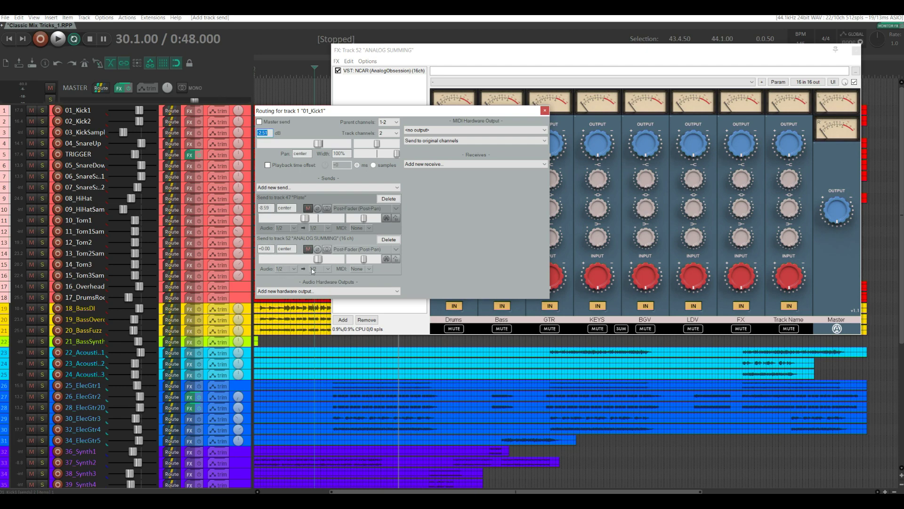
pyautogui.moveTo(452, 111); pyautogui.dragTo(274, 105)
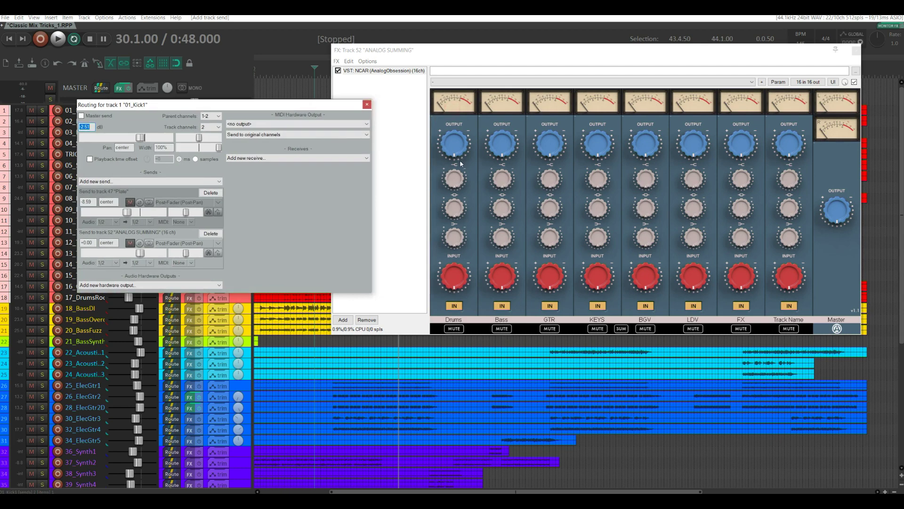
# - Close the 01_Kick1 routing window and examine the sends in the routing window of 02_Kick2
pyautogui.click(367, 104)
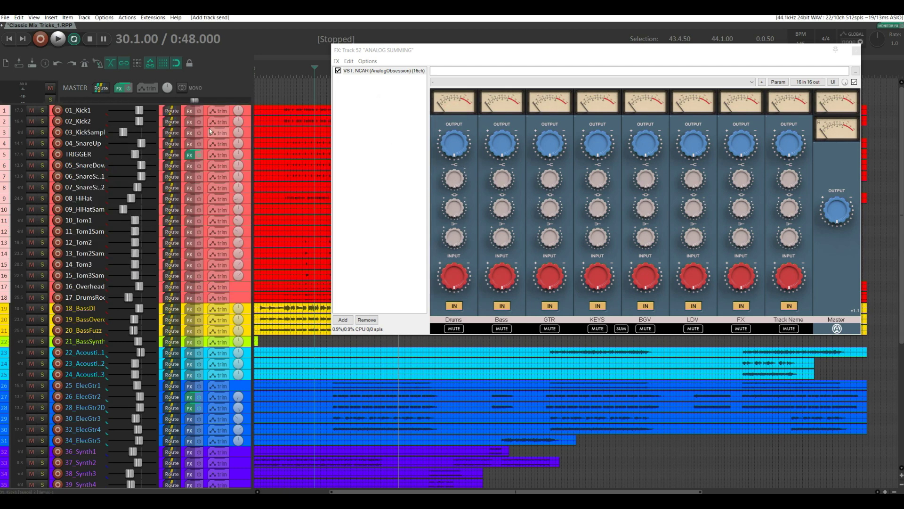
pyautogui.click(175, 121)
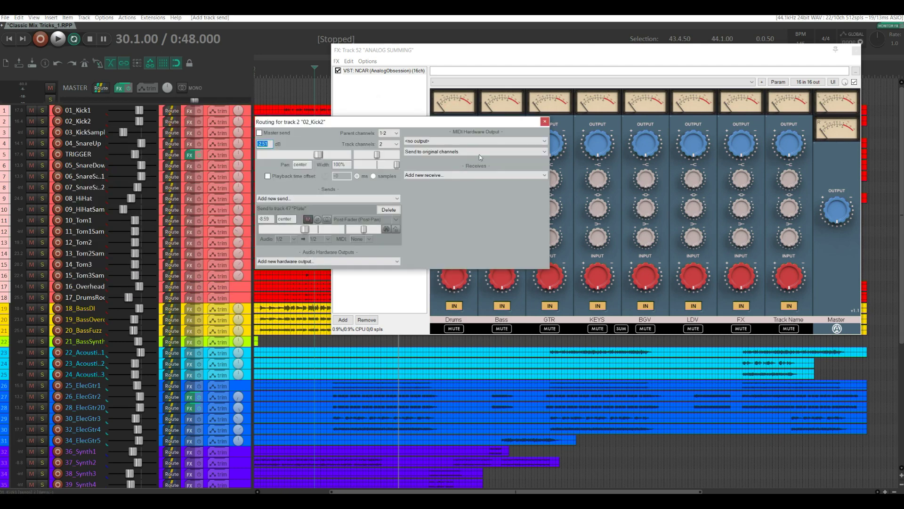
pyautogui.click(544, 122)
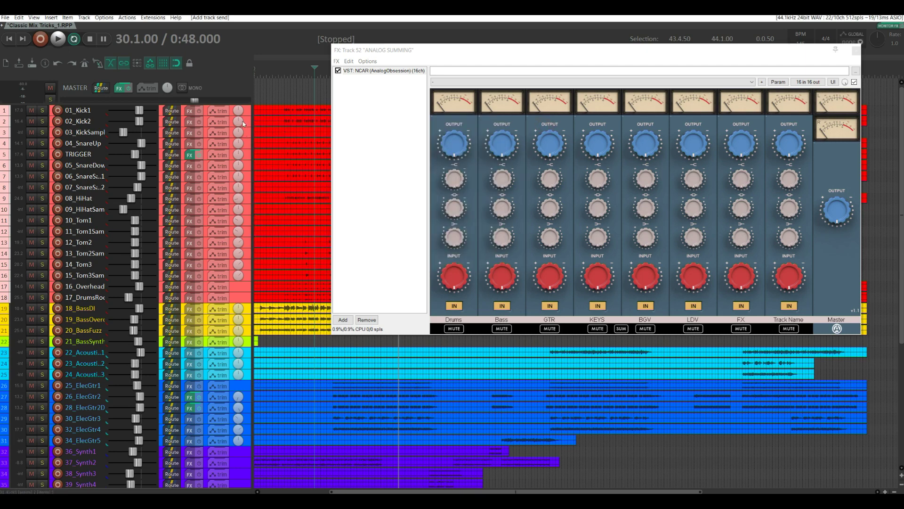
# - Select only 02_Kick2, create a send from it to the ANALOG SUMMING track, and move its send controls beside the plug-in
pyautogui.click(247, 121)
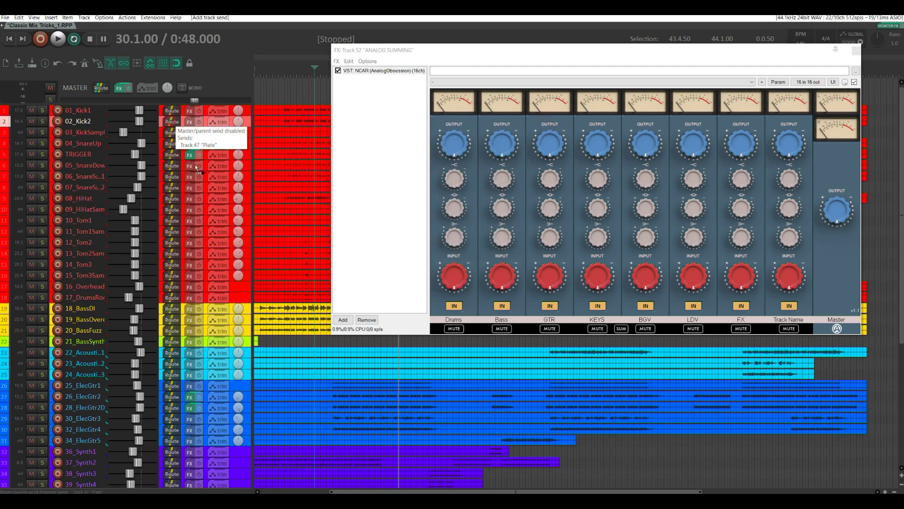
pyautogui.scroll(-10, 173, 123)
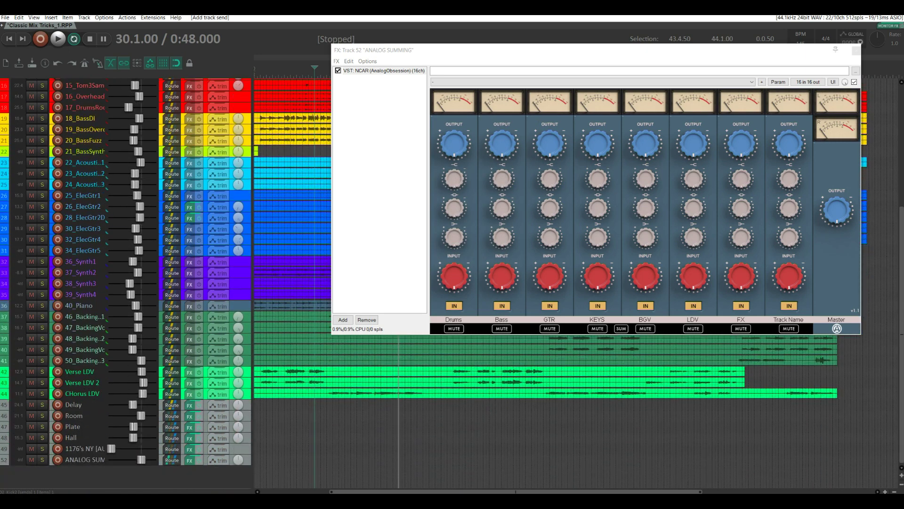
pyautogui.moveTo(183, 481); pyautogui.dragTo(174, 461)
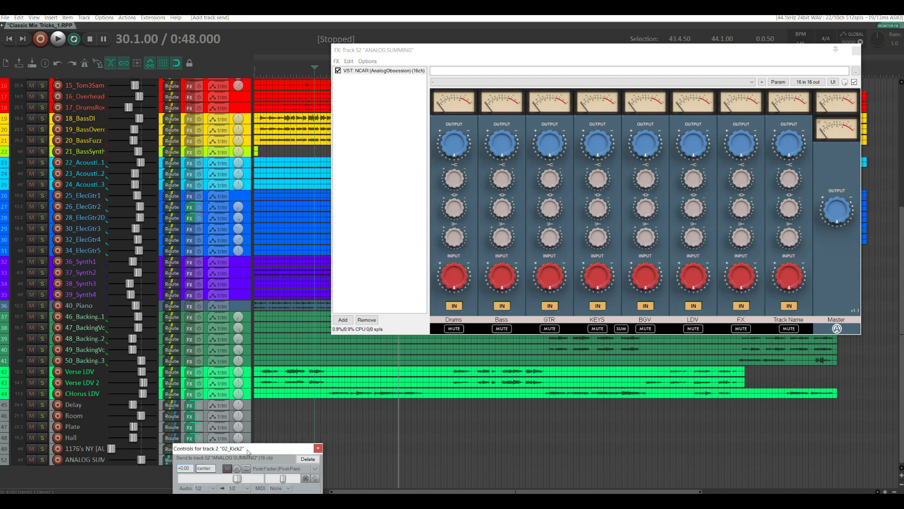
pyautogui.moveTo(255, 445); pyautogui.dragTo(309, 340)
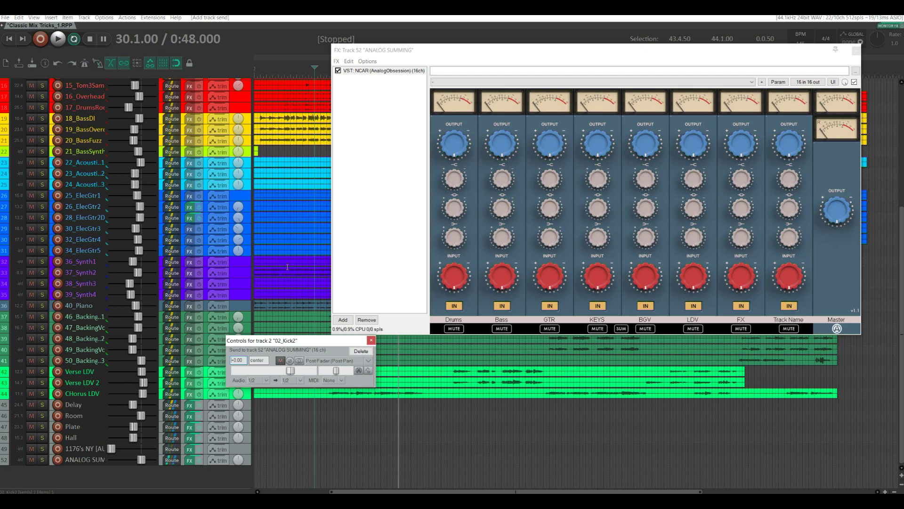
# - Raise the 02_Kick2 track volume slightly and close its send controls
pyautogui.scroll(8, 272, 141)
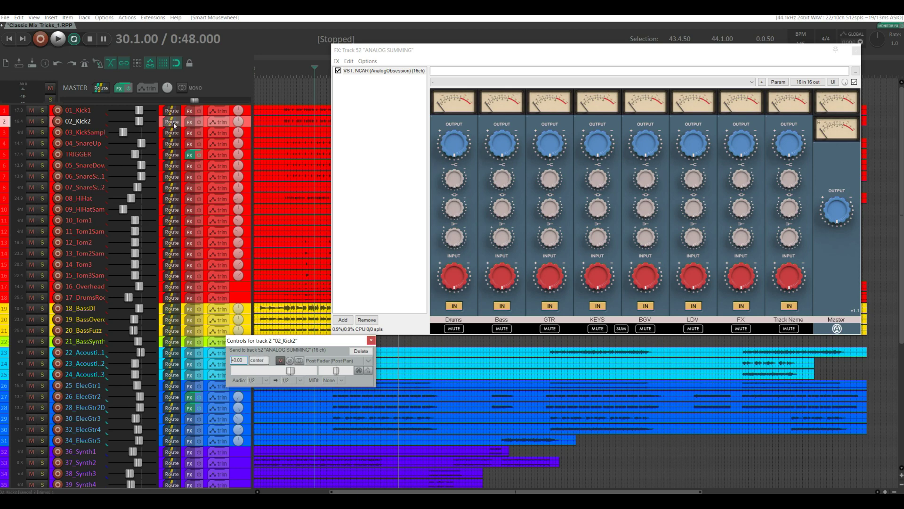
pyautogui.scroll(3, 217, 136)
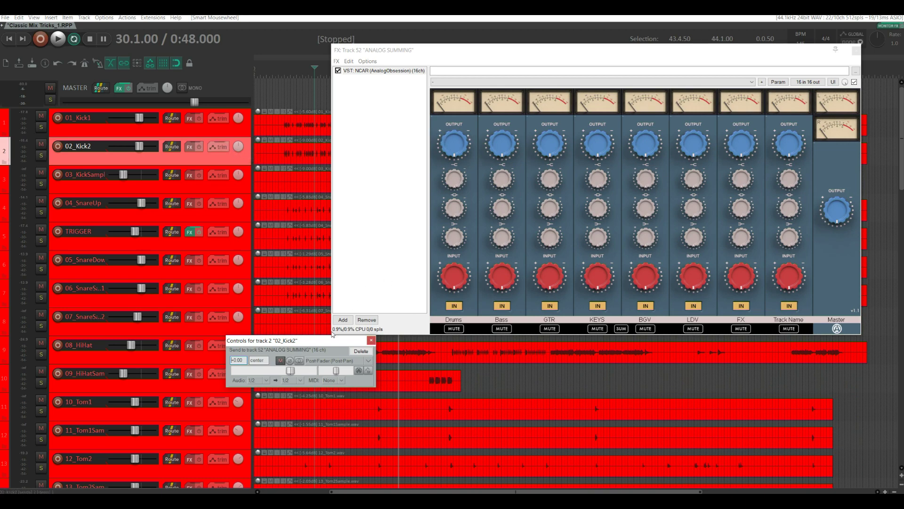
pyautogui.moveTo(298, 339); pyautogui.dragTo(307, 227)
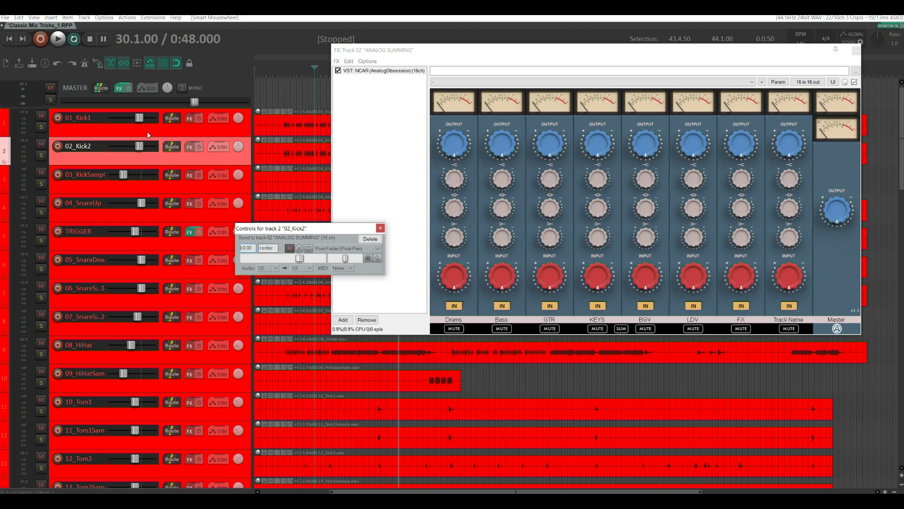
pyautogui.moveTo(139, 146); pyautogui.dragTo(141, 149)
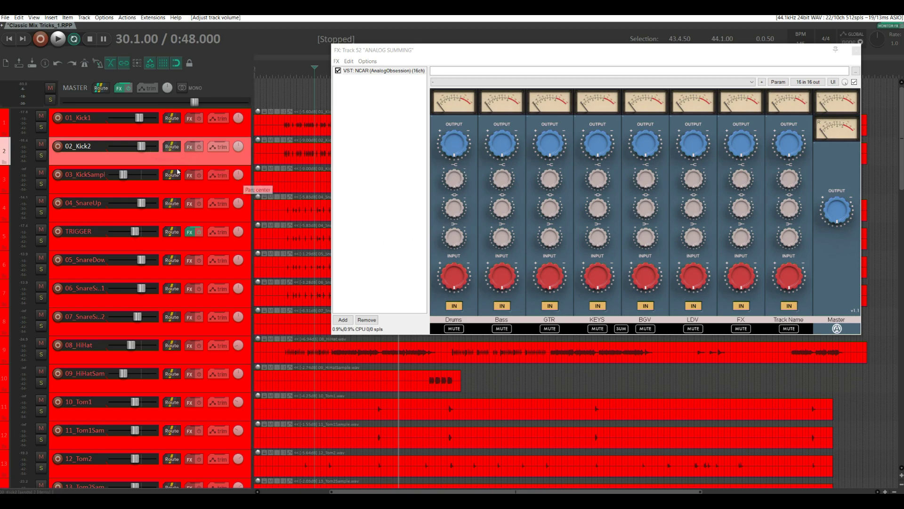
# - Select the drum tracks 03_KickSample through 17_DrumsRoom, create sends from them to the ANALOG SUMMING track, and close the send controls
pyautogui.press('`')
pyautogui.press('Down')
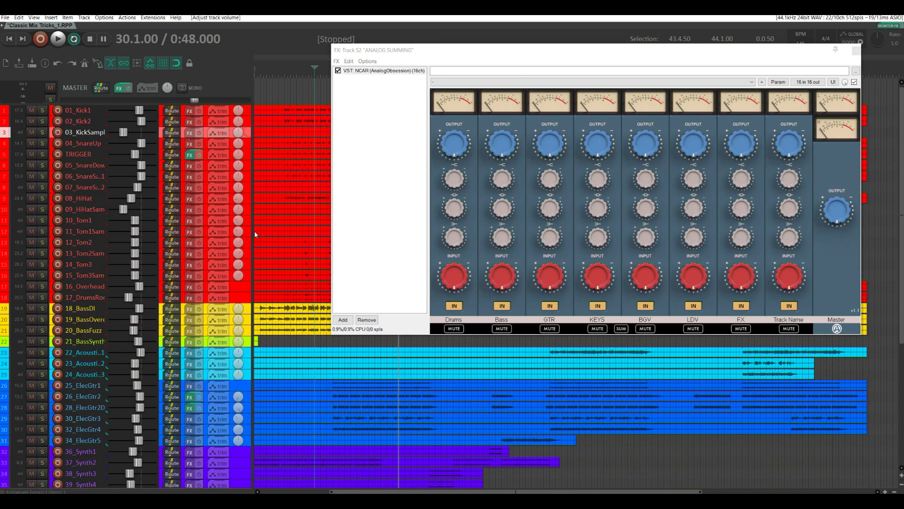
pyautogui.keyDown('shift'); pyautogui.click(251, 298); pyautogui.keyUp('shift')
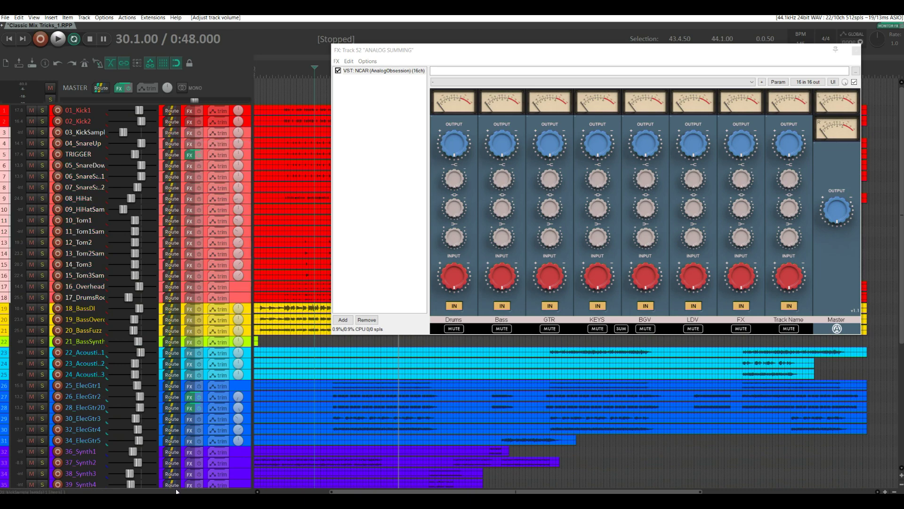
pyautogui.scroll(-5, 177, 491)
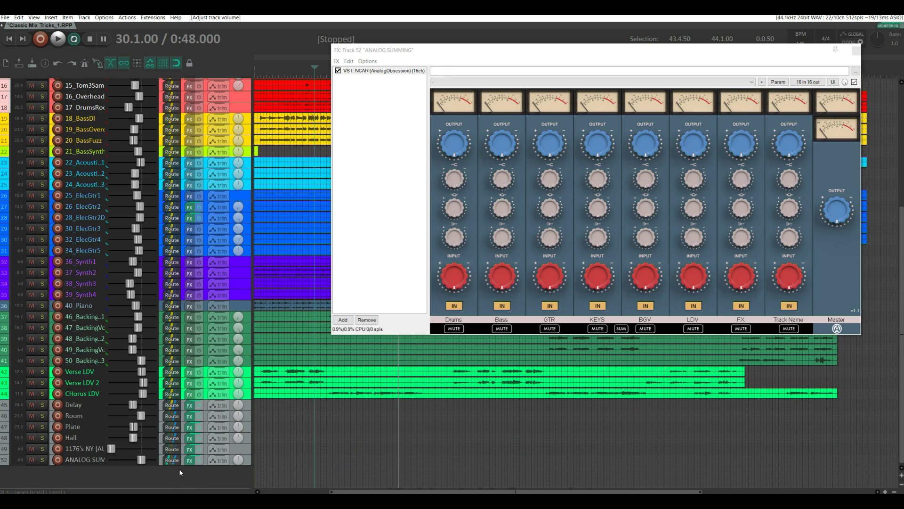
pyautogui.moveTo(181, 472); pyautogui.dragTo(172, 464)
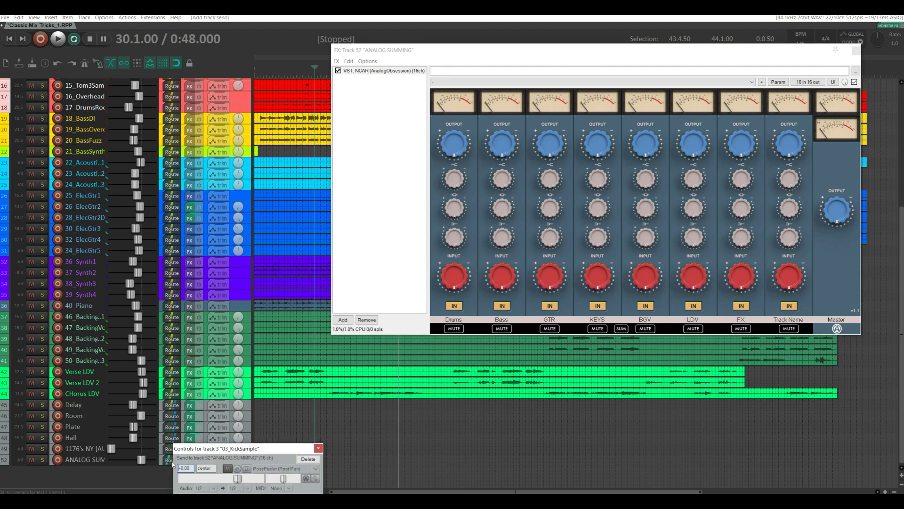
pyautogui.click(319, 448)
# - Play back the song section from bar 30 to listen to the drums sent to ANALOG SUMMING, then stop
pyautogui.scroll(2, 284, 172)
pyautogui.press('space')
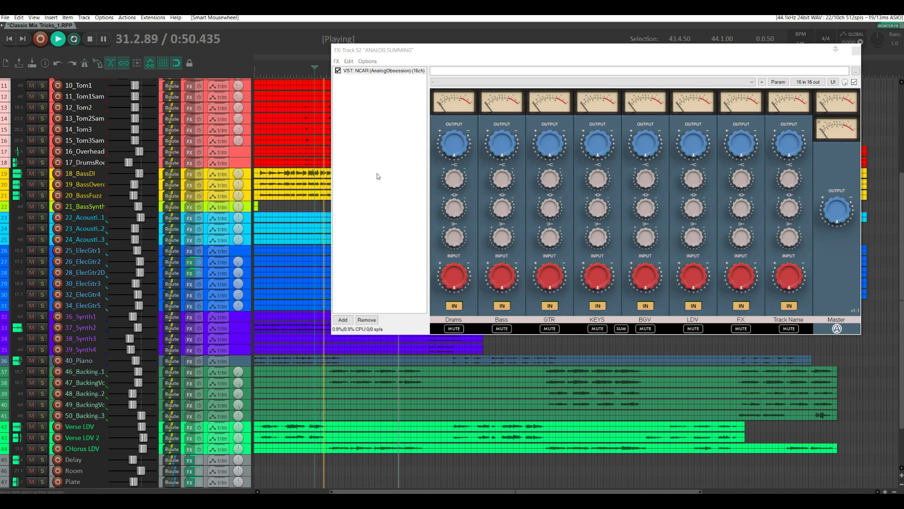
pyautogui.press('space')
pyautogui.scroll(3, 311, 184)
pyautogui.scroll(3, 311, 185)
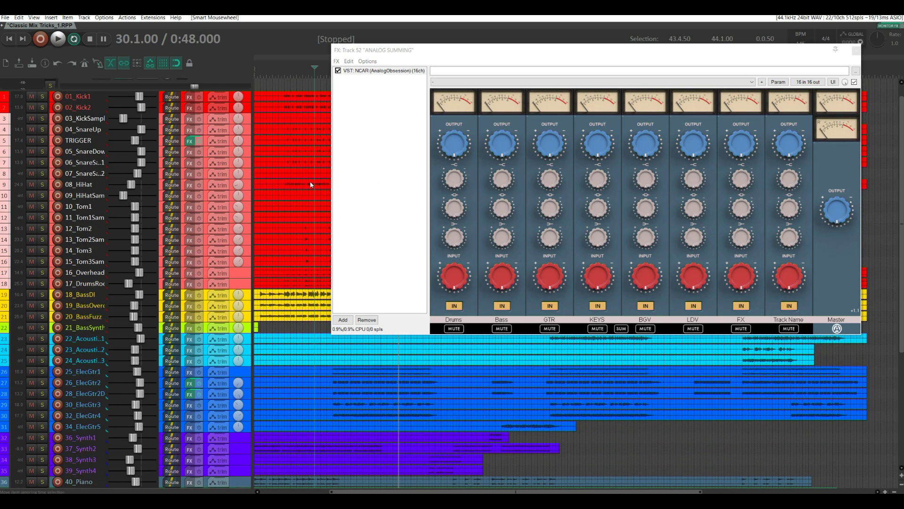
pyautogui.press('space')
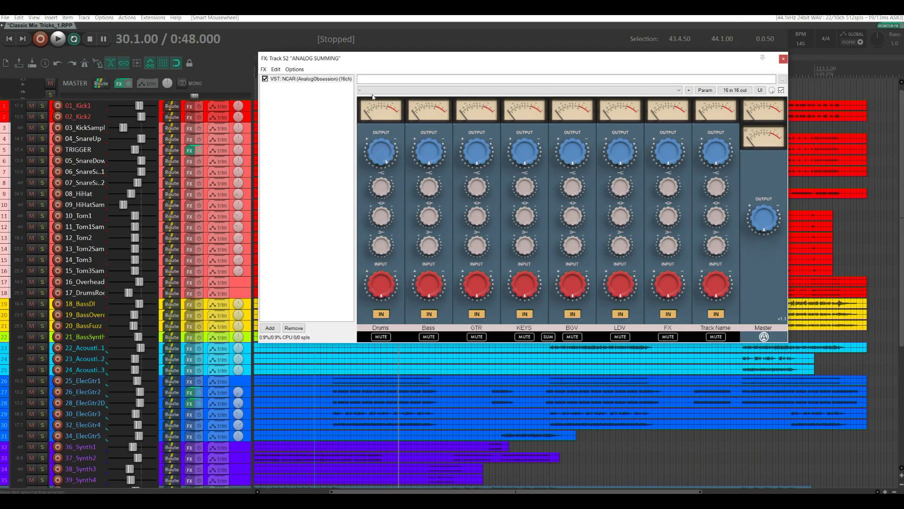
# - Raise the output of the Drums channel in NCAR slightly while playing the section, then stop playback
pyautogui.doubleClick(380, 151)
pyautogui.press('space')
pyautogui.moveTo(378, 150); pyautogui.dragTo(370, 123)
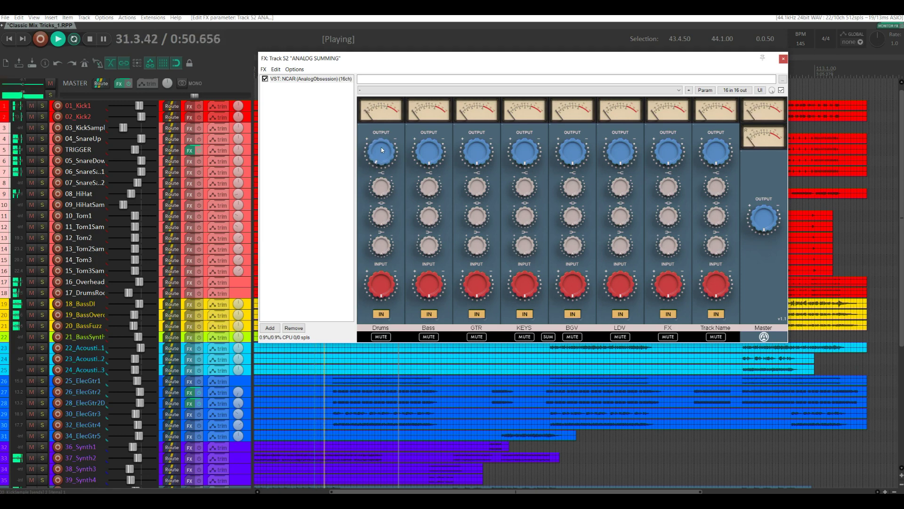
pyautogui.press('space')
# - Drive the Drums channel by raising its input and lowering its output, and audition the result
pyautogui.moveTo(380, 283); pyautogui.dragTo(372, 265)
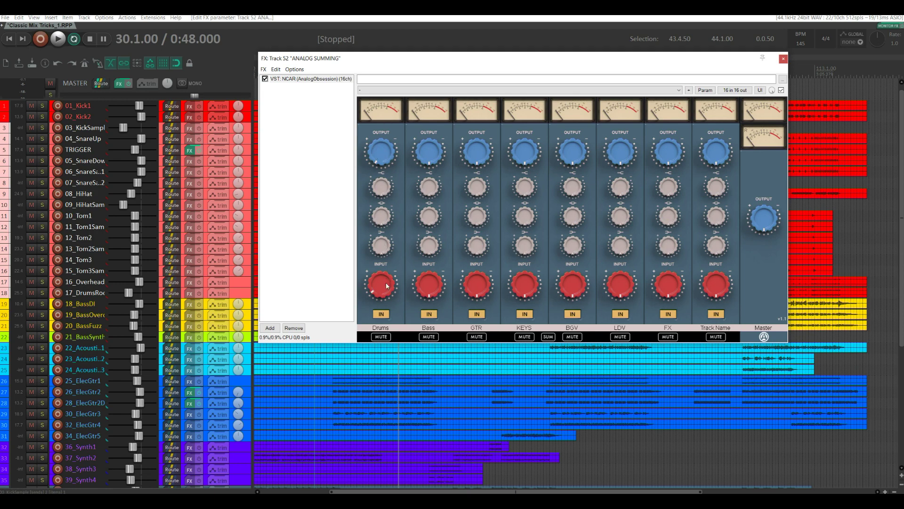
pyautogui.moveTo(381, 289); pyautogui.dragTo(378, 270)
pyautogui.moveTo(377, 152); pyautogui.dragTo(384, 215)
pyautogui.press('space')
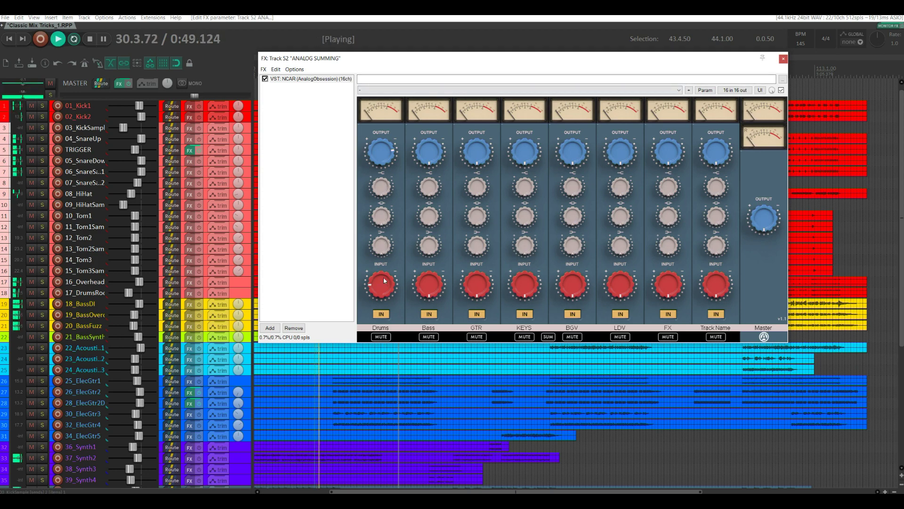
pyautogui.moveTo(384, 281); pyautogui.dragTo(379, 220)
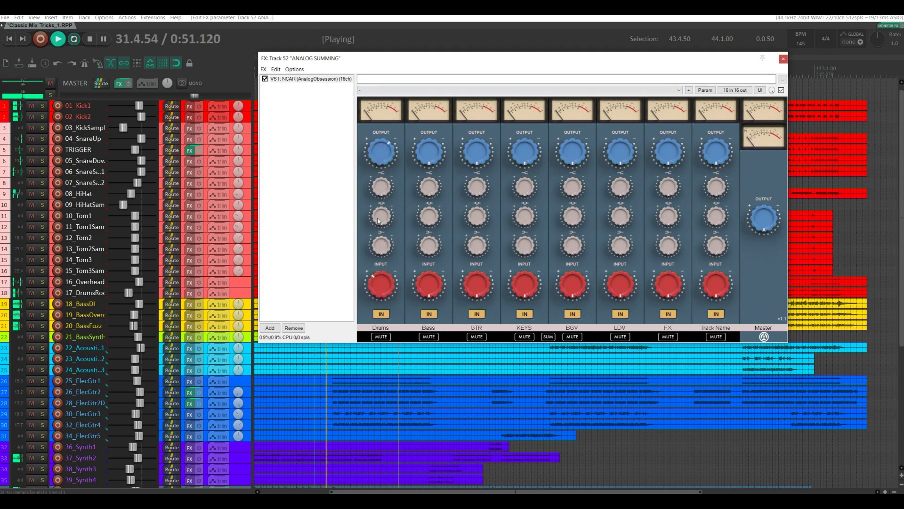
pyautogui.press('space')
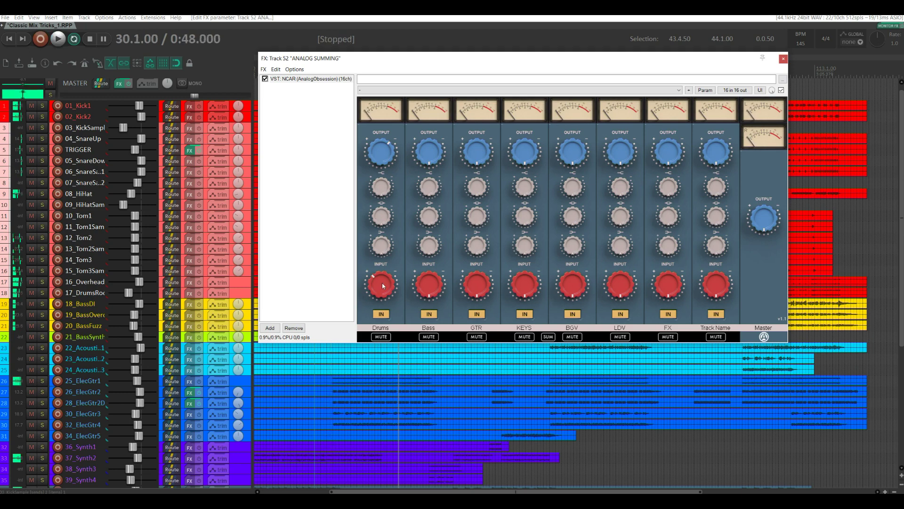
# - Try the opposite gain balance on the Drums channel, with lower input and higher output, and audition it
pyautogui.moveTo(373, 172); pyautogui.dragTo(373, 207)
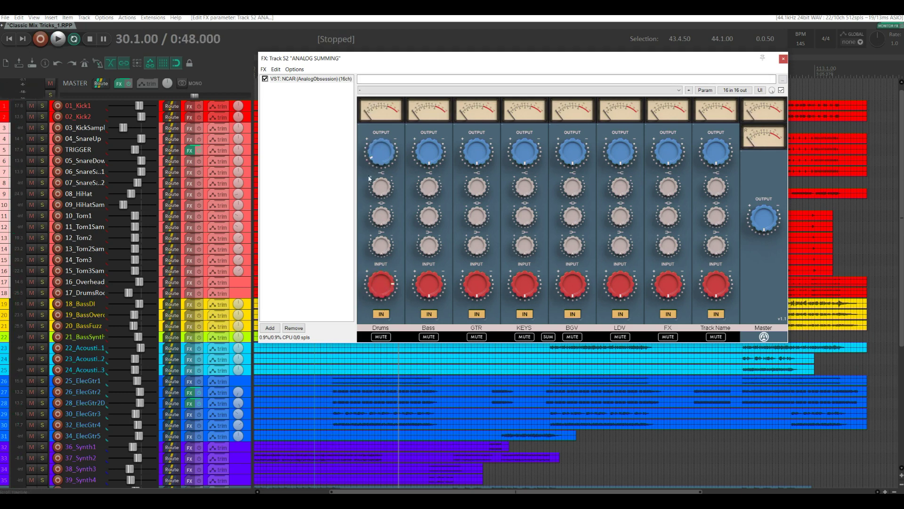
pyautogui.moveTo(373, 140); pyautogui.dragTo(374, 137)
pyautogui.press('space')
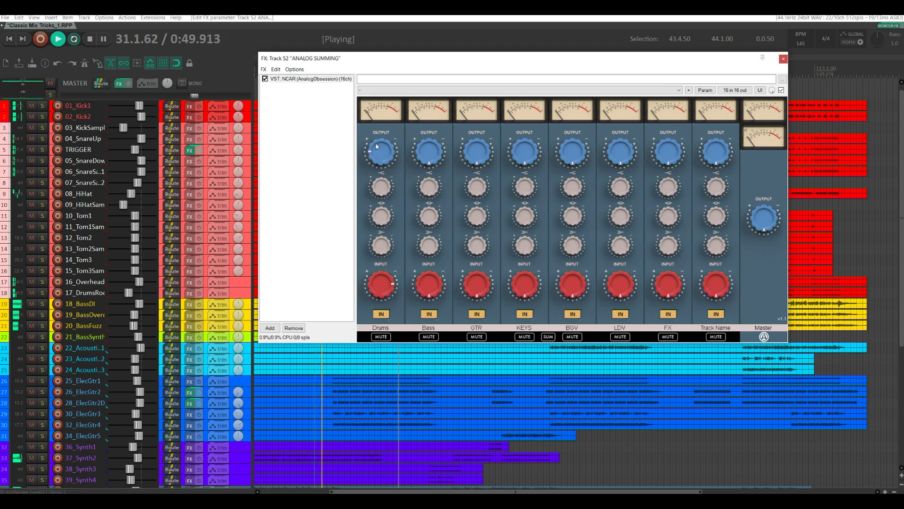
pyautogui.press('space')
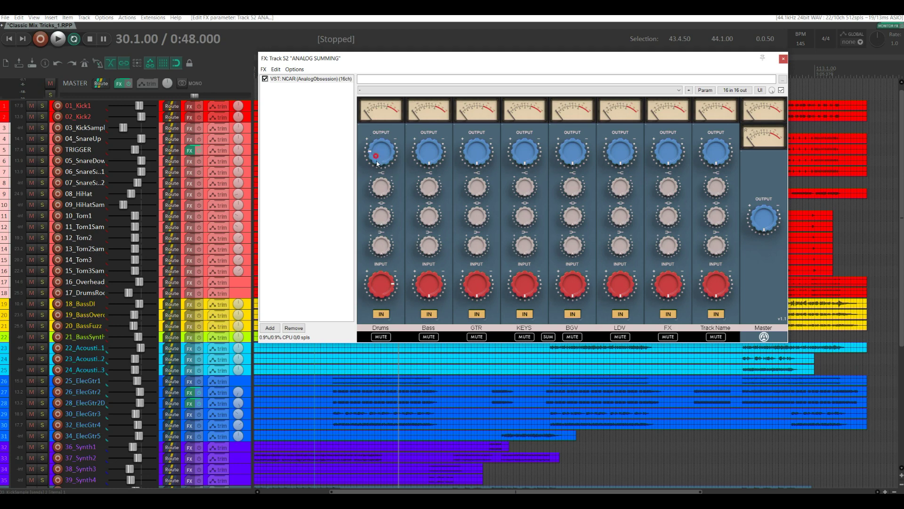
# - Return the Drums channel's input and output gain to their default positions and play the section once more
pyautogui.moveTo(377, 159); pyautogui.dragTo(402, 212)
pyautogui.press('space')
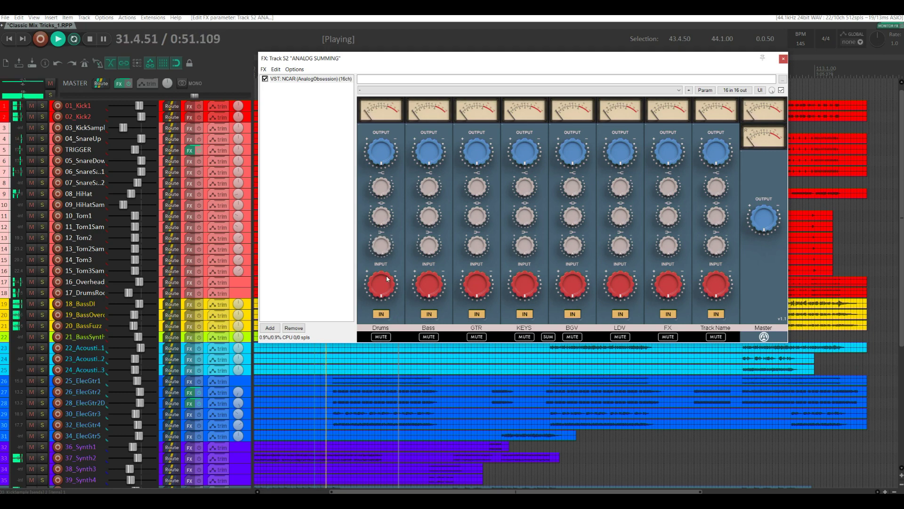
pyautogui.press('space')
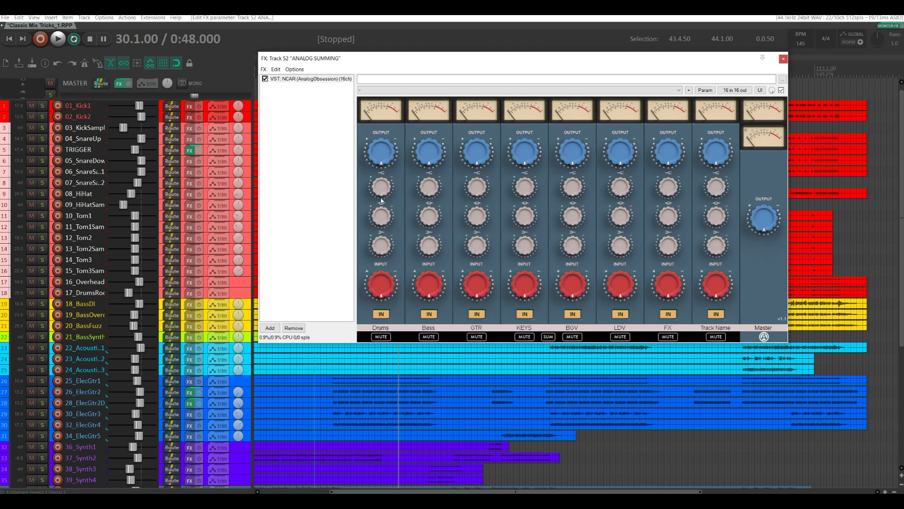
# - Select the bass tracks 18_BassDI through 21_BassSynth and create sends from them to the ANALOG SUMMING track
pyautogui.moveTo(469, 57); pyautogui.dragTo(492, 51)
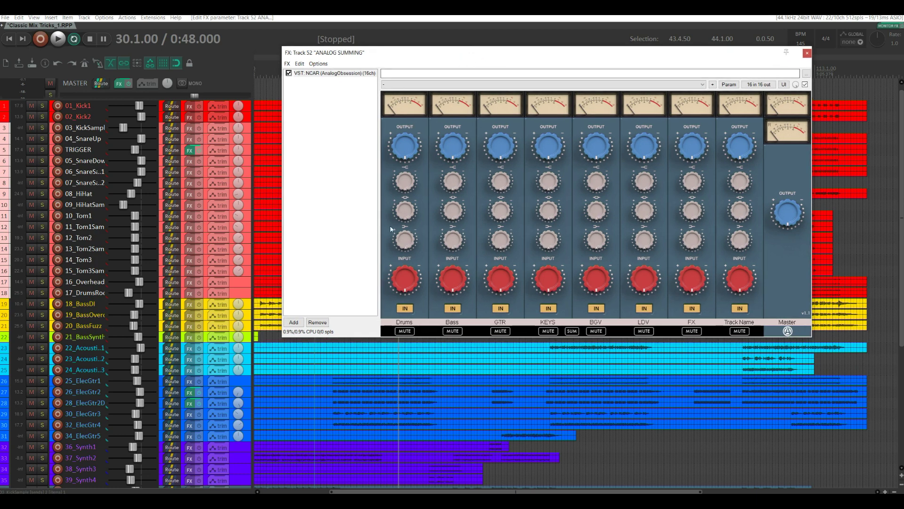
pyautogui.scroll(5, 247, 320)
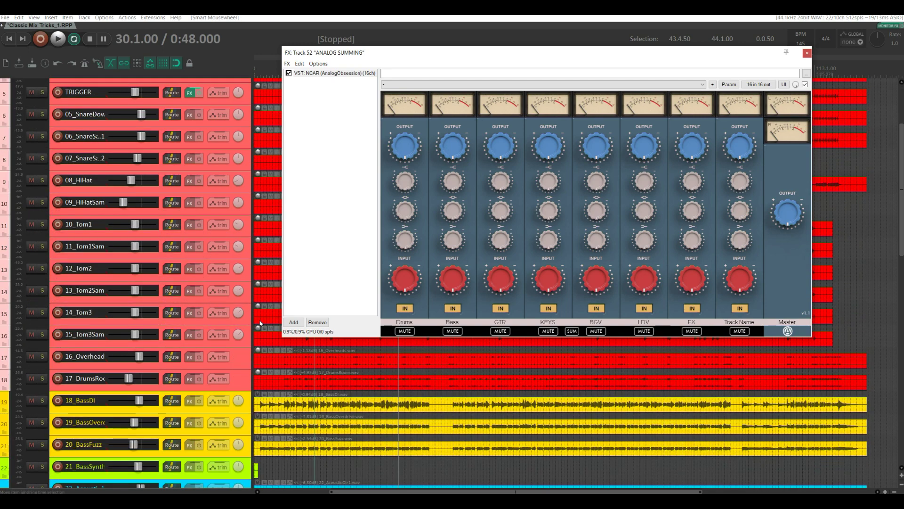
pyautogui.click(248, 322)
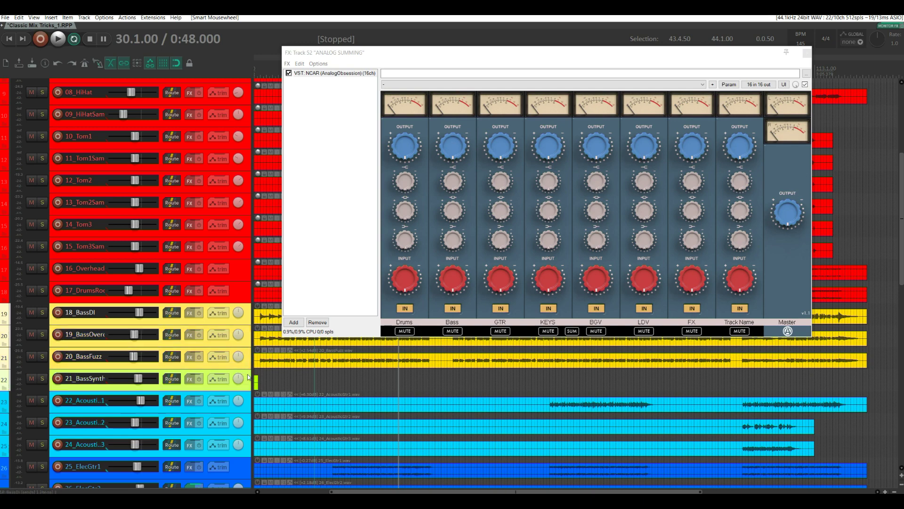
pyautogui.scroll(-5, 244, 319)
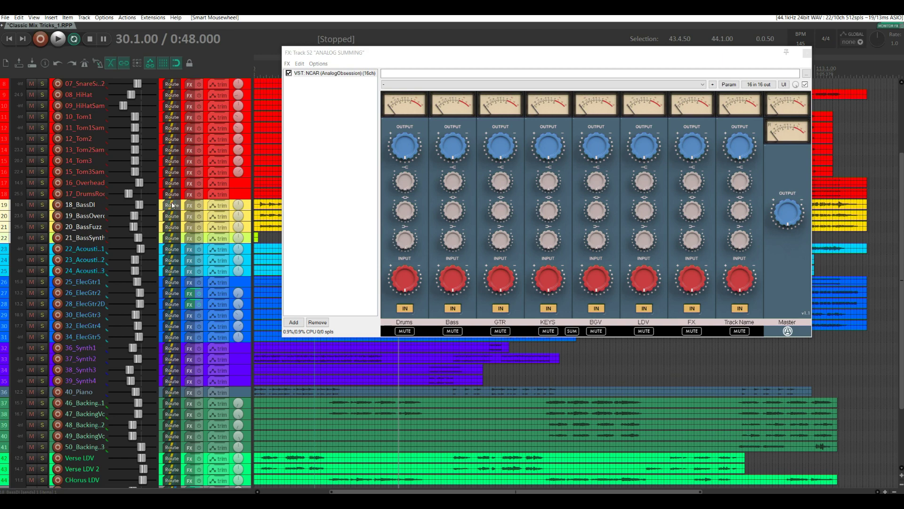
pyautogui.scroll(-2, 176, 217)
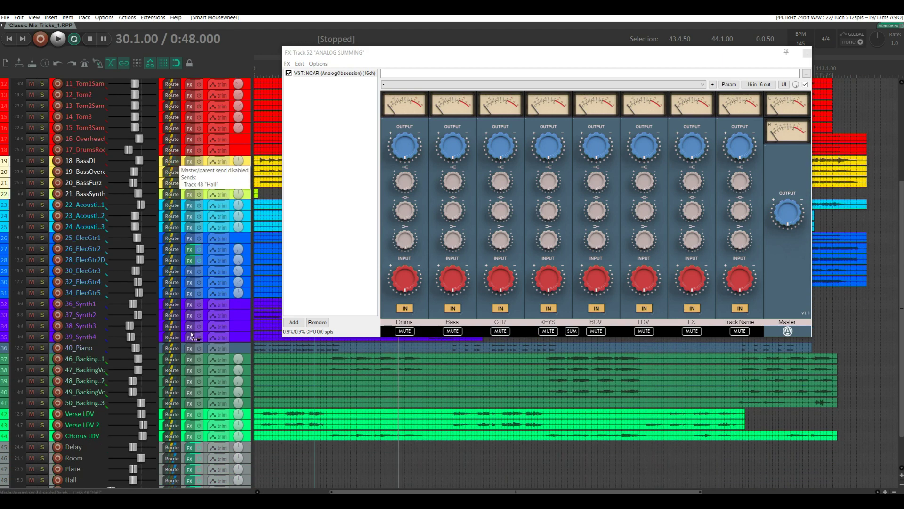
pyautogui.scroll(-2, 174, 162)
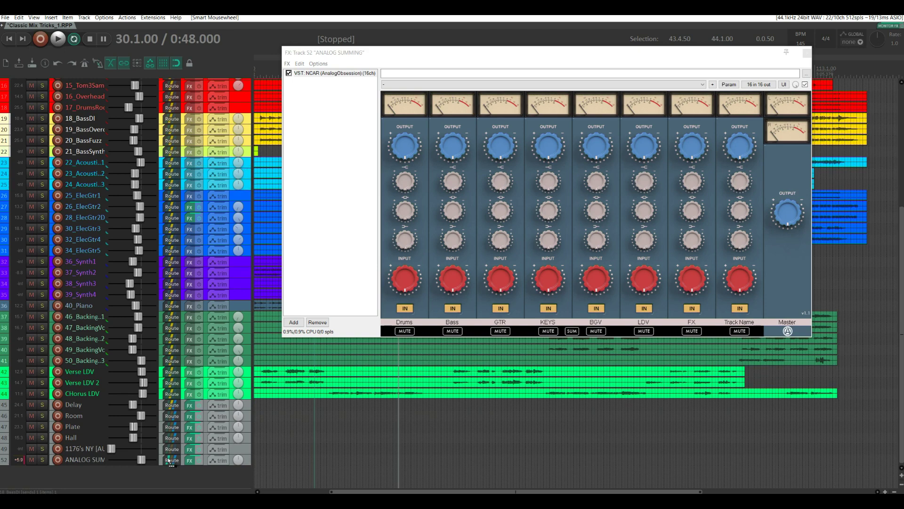
pyautogui.moveTo(171, 462); pyautogui.dragTo(171, 462)
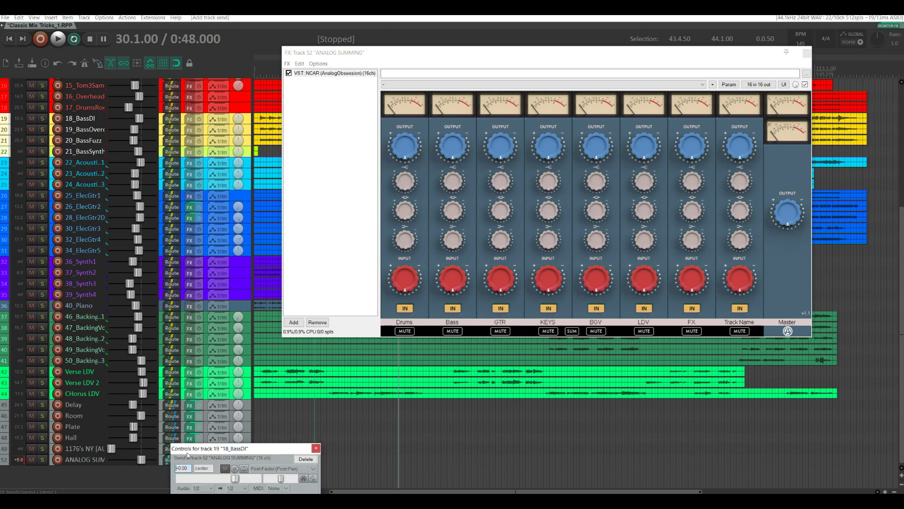
# - Set the 18_BassDI send's destination on the ANALOG SUMMING track to channels 3/4
pyautogui.moveTo(255, 451); pyautogui.dragTo(288, 297)
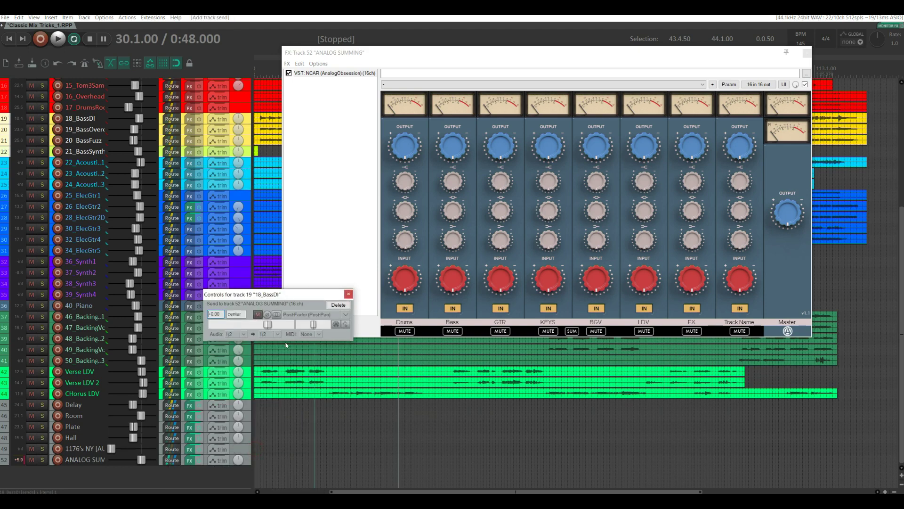
pyautogui.click(277, 335)
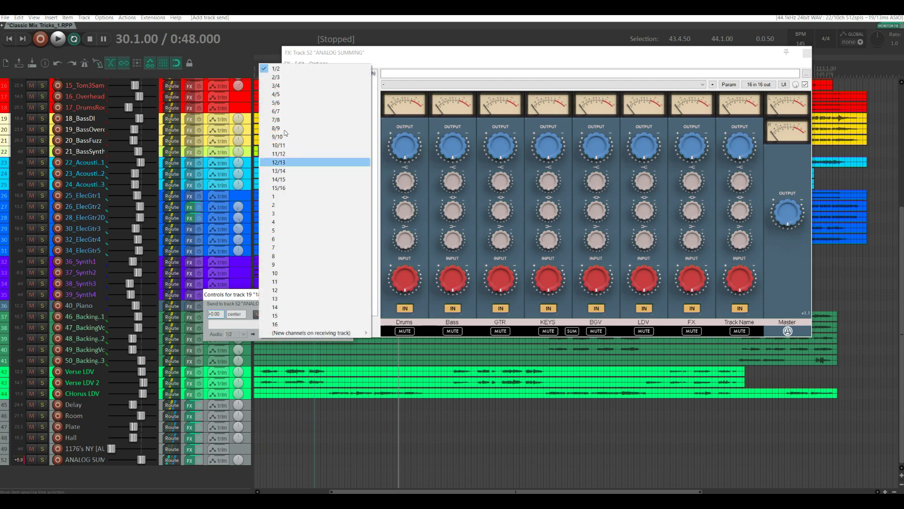
pyautogui.click(286, 87)
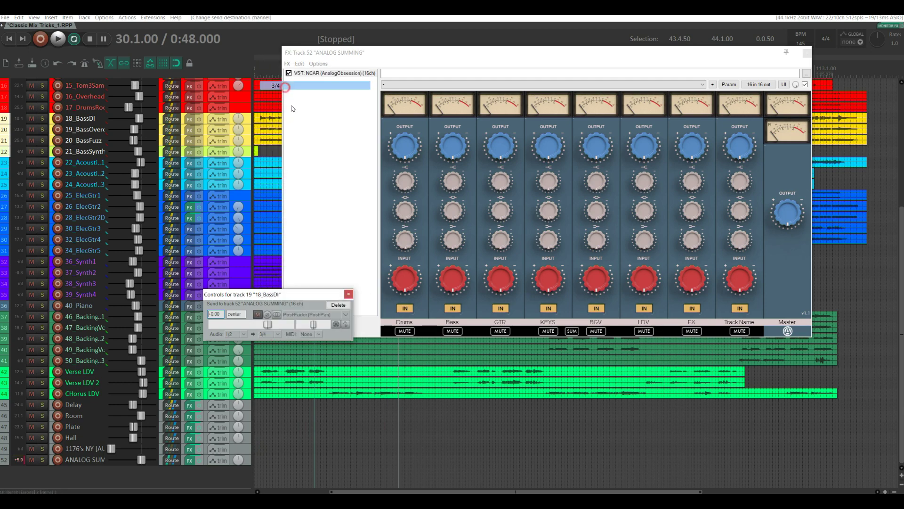
pyautogui.click(348, 294)
# - In the ANALOG SUMMING track's routing, set the receives from 19_BassOverdrive, 20_BassFuzz and 21_BassSynth to channels 3/4
pyautogui.click(172, 459)
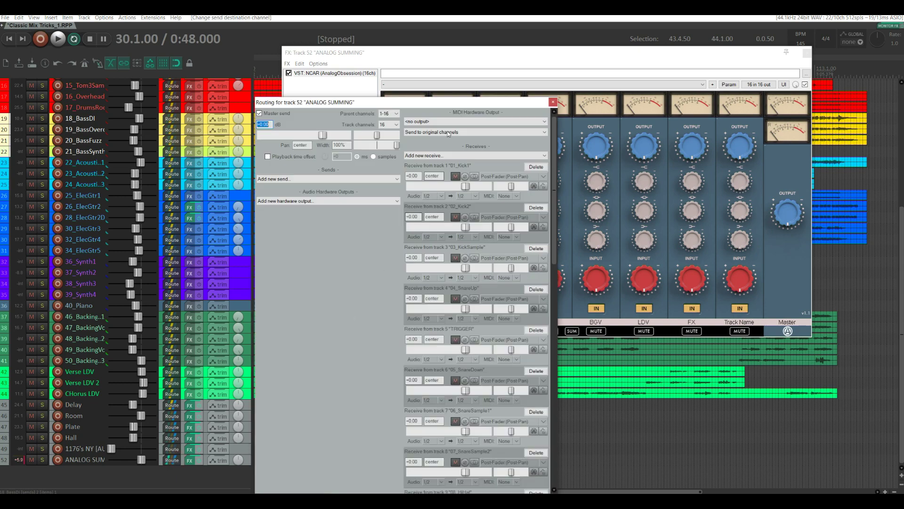
pyautogui.moveTo(449, 104); pyautogui.dragTo(344, 44)
pyautogui.scroll(-10, 366, 333)
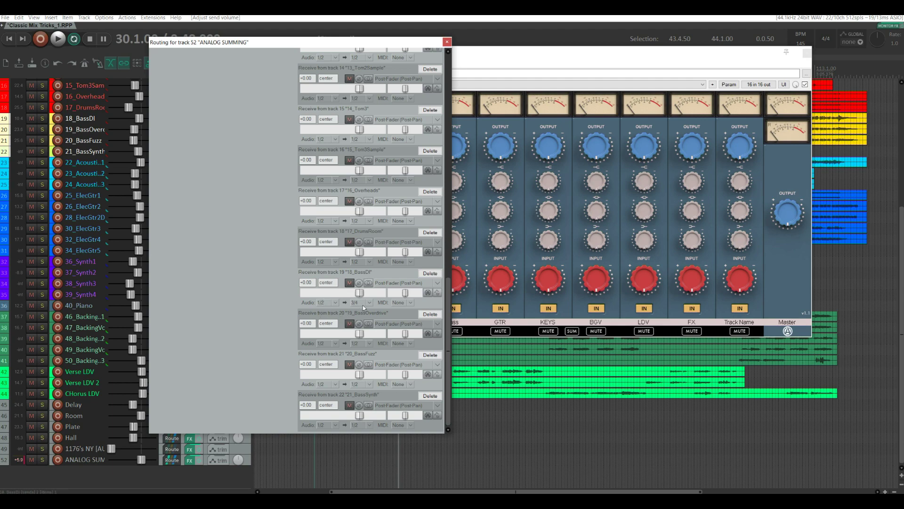
pyautogui.click(371, 344)
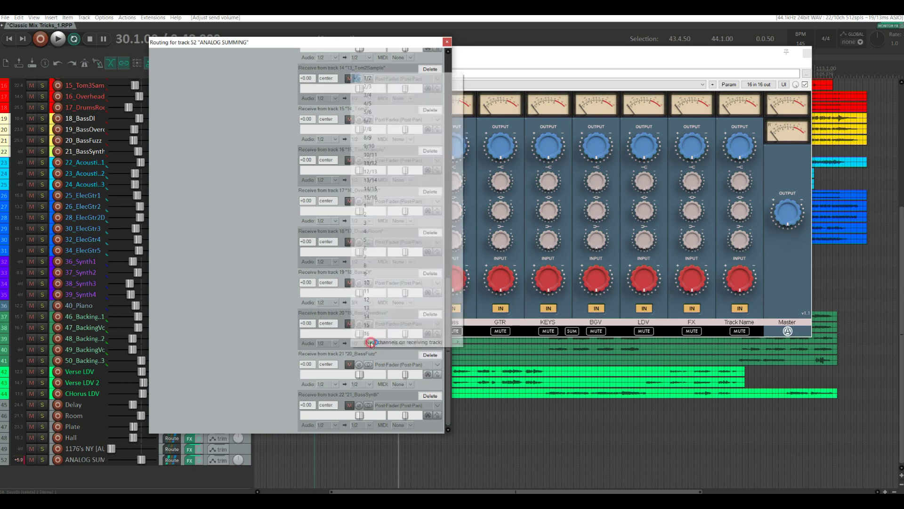
pyautogui.click(368, 95)
pyautogui.click(368, 384)
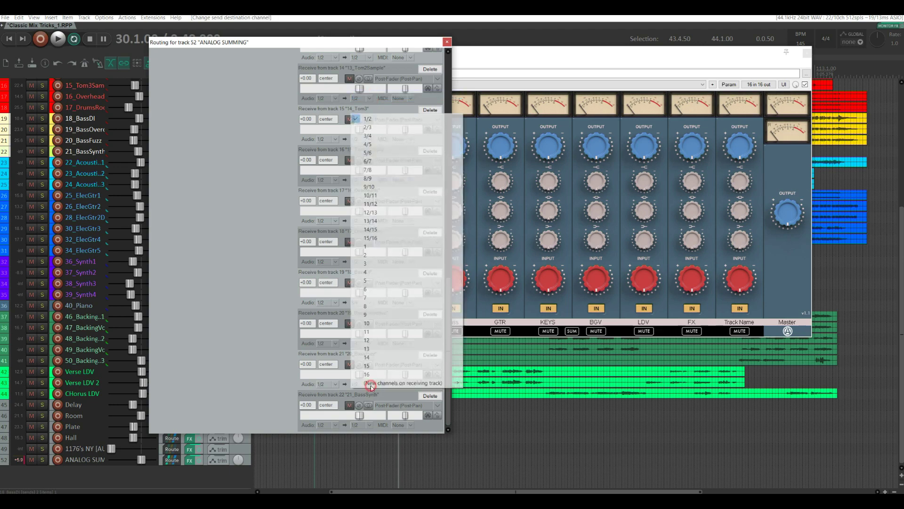
pyautogui.click(368, 136)
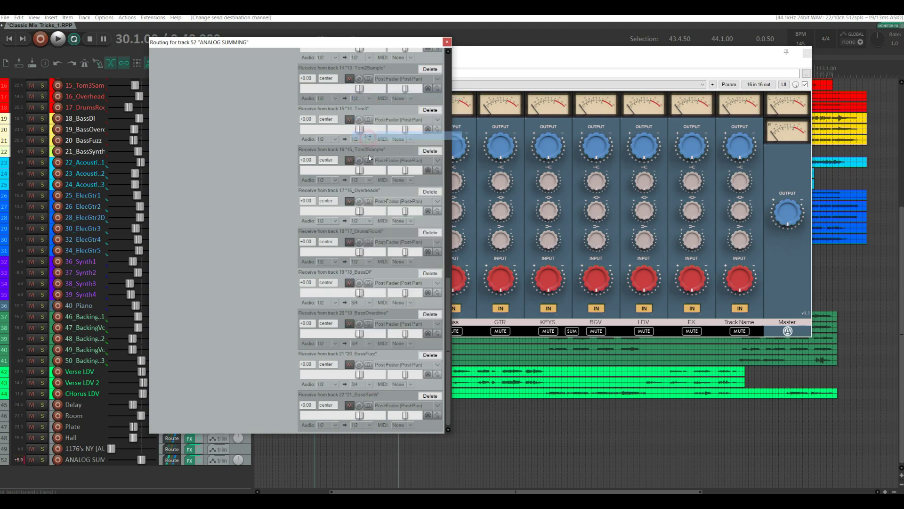
pyautogui.click(367, 425)
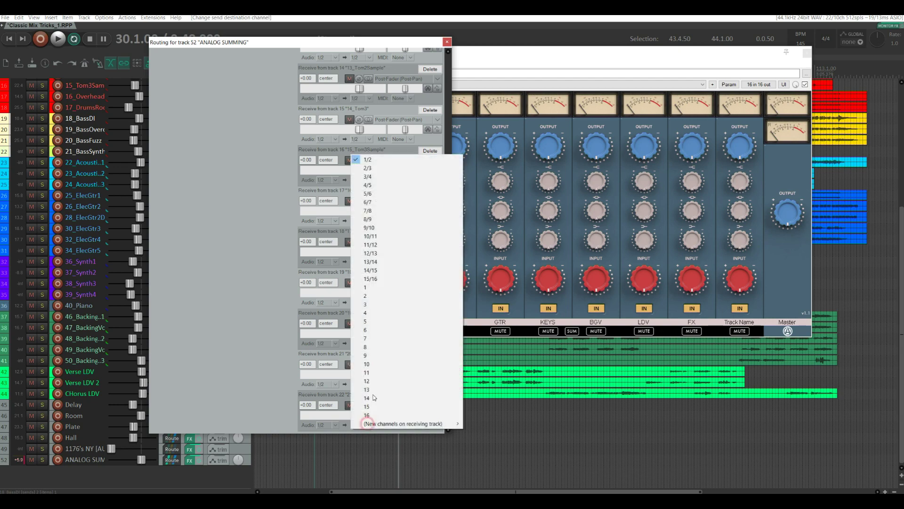
pyautogui.click(368, 177)
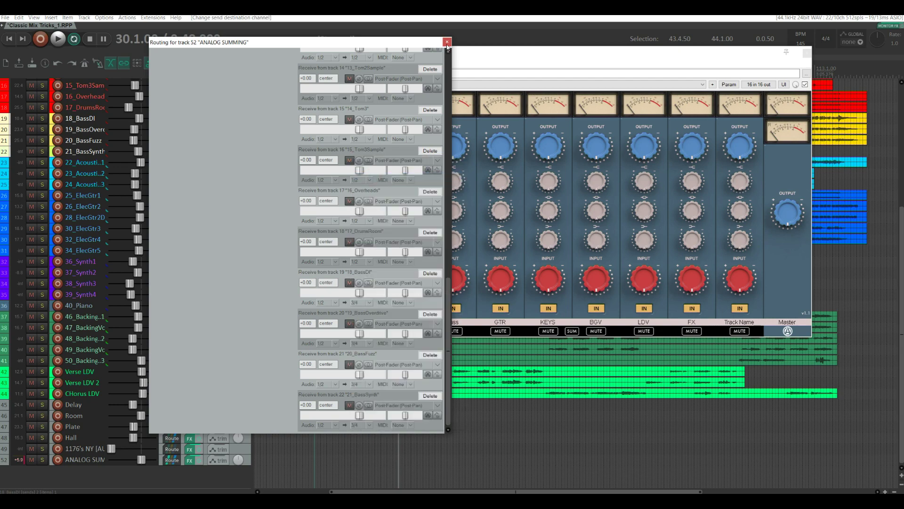
pyautogui.click(447, 41)
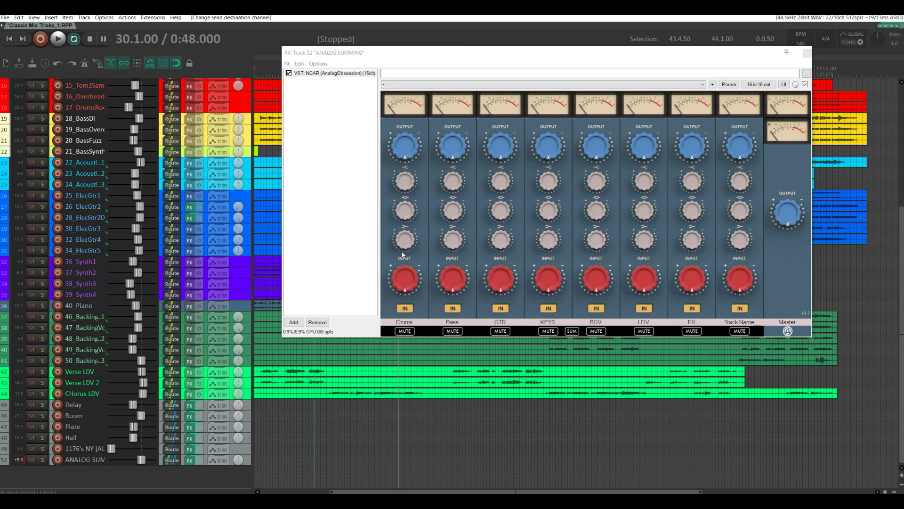
# - Audition the section with all NCAR channels active and again with the Drums channel muted, and unmute Drums
pyautogui.press('space')
pyautogui.click(443, 142)
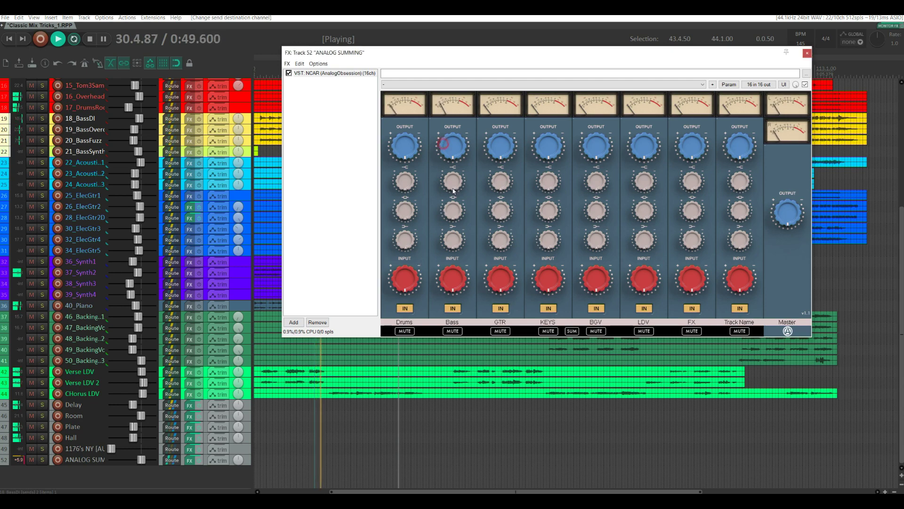
pyautogui.press('space')
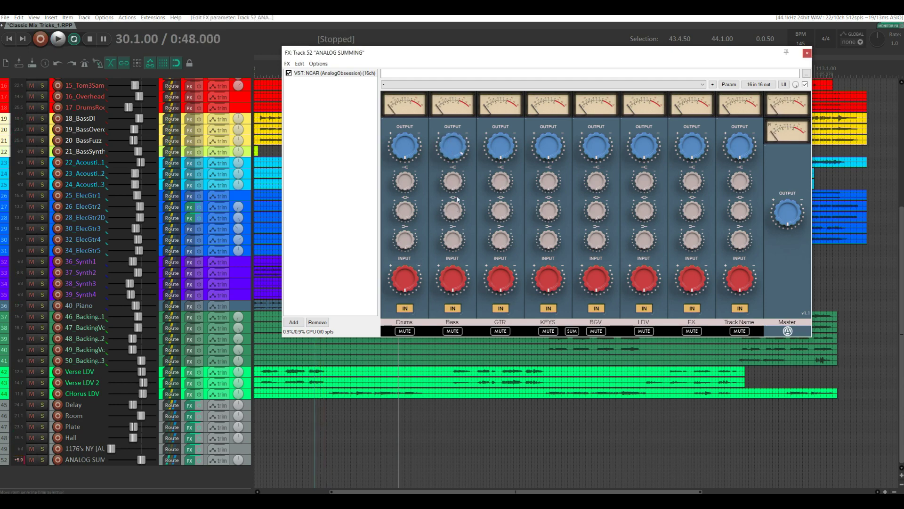
pyautogui.click(406, 331)
pyautogui.press('space')
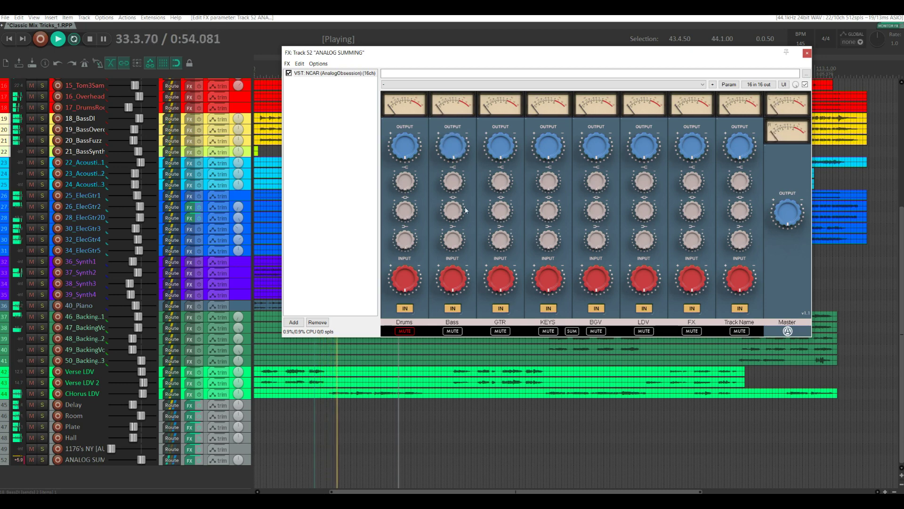
pyautogui.press('space')
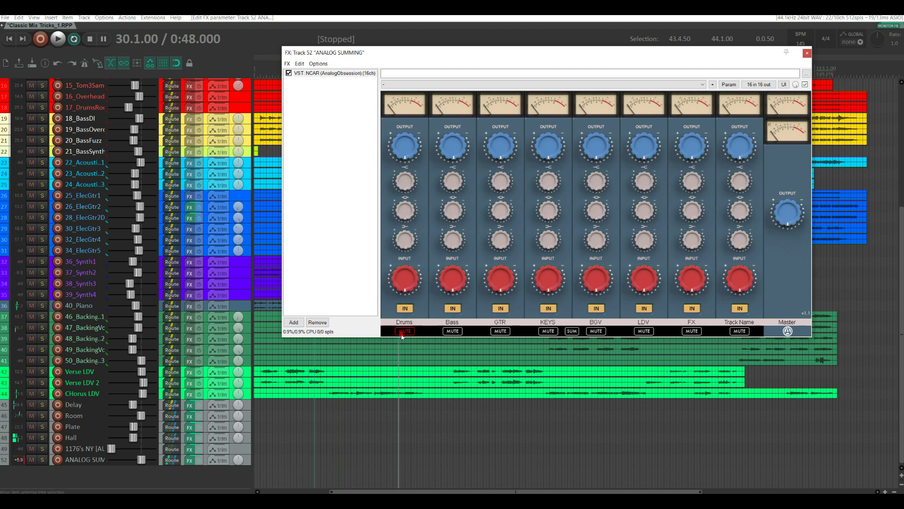
pyautogui.click(405, 331)
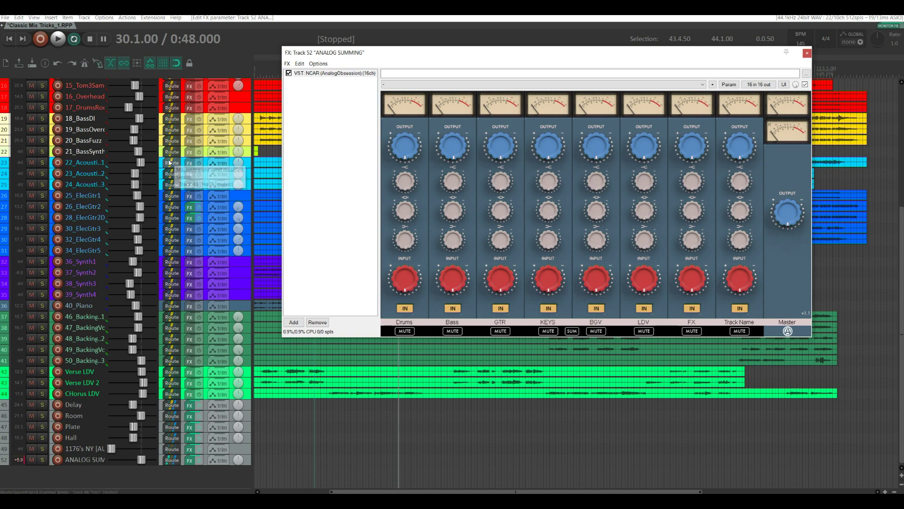
# - Send 22_AcousticGtr1 to the ANALOG SUMMING track on channels 5/6 and check the send in its routing
pyautogui.moveTo(193, 163); pyautogui.dragTo(447, 192)
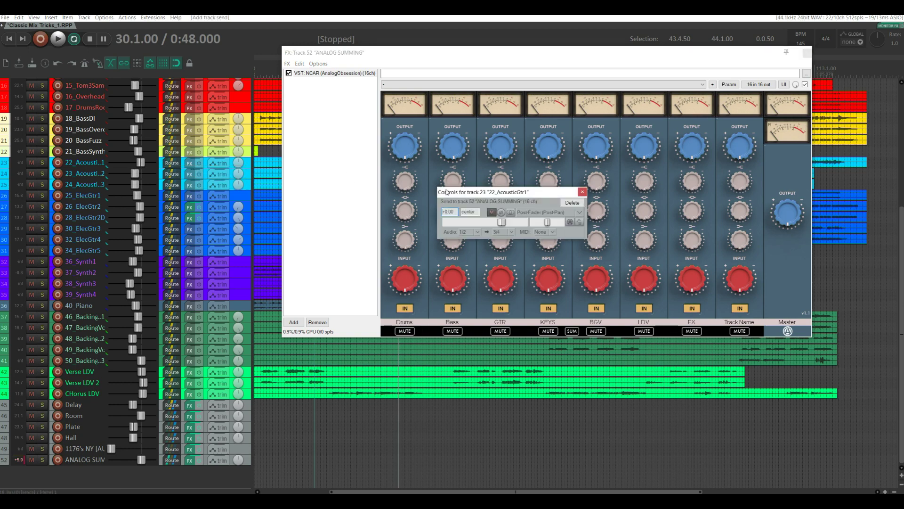
pyautogui.click(511, 232)
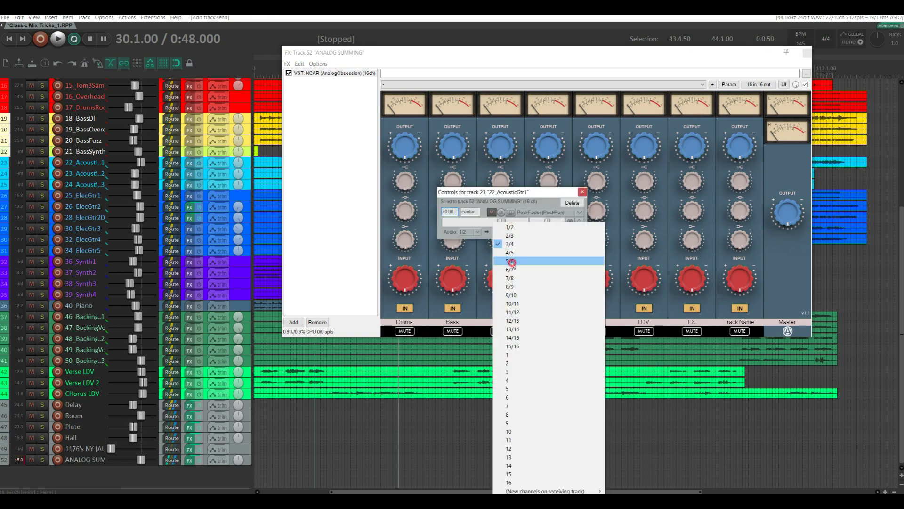
pyautogui.click(512, 261)
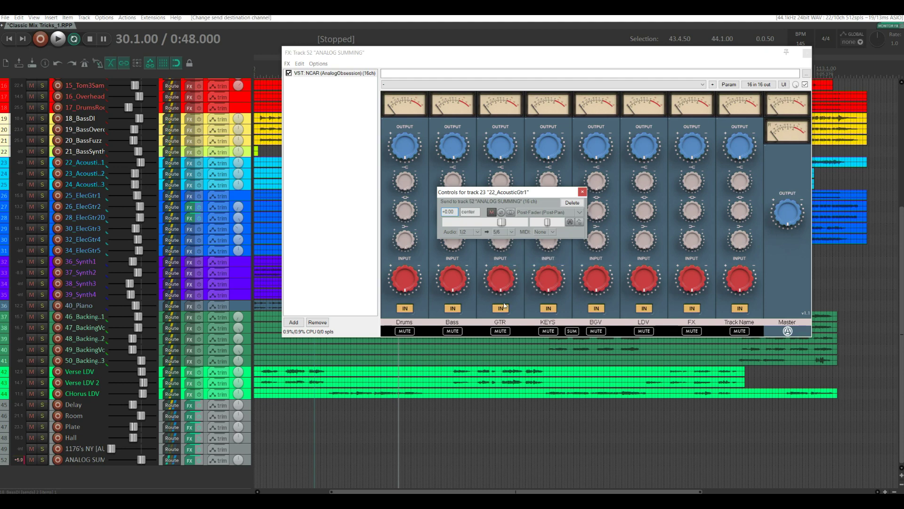
pyautogui.click(582, 192)
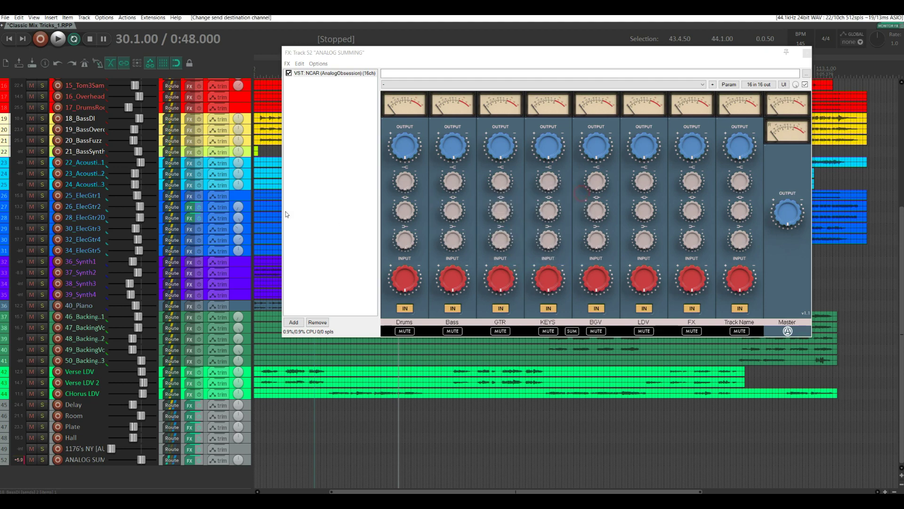
pyautogui.click(172, 162)
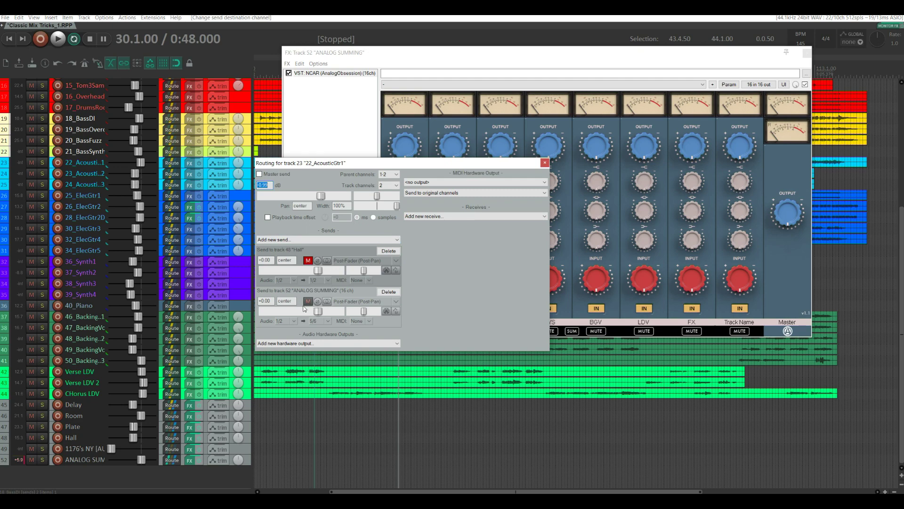
pyautogui.click(544, 163)
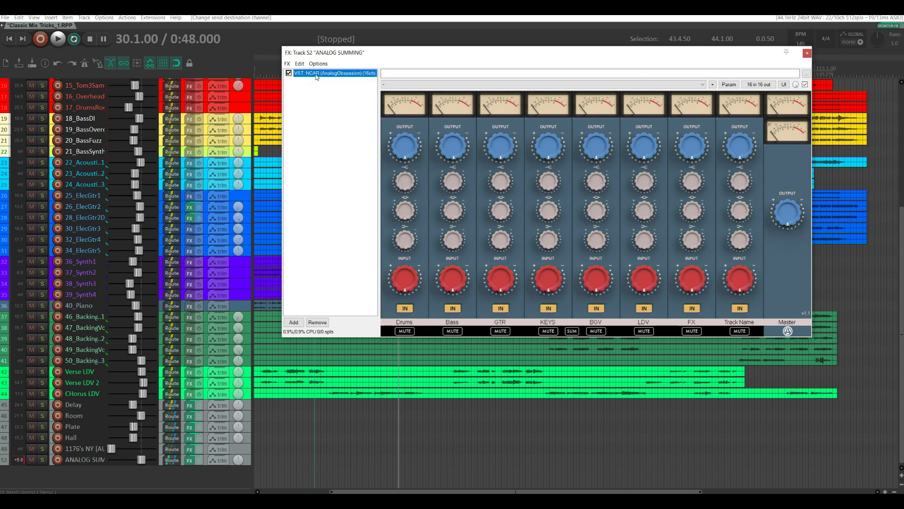
# - Duplicate the NCAR plug-in on the ANALOG SUMMING track and set the track's channel count to 32
pyautogui.hotkey('ctrl', 'v')
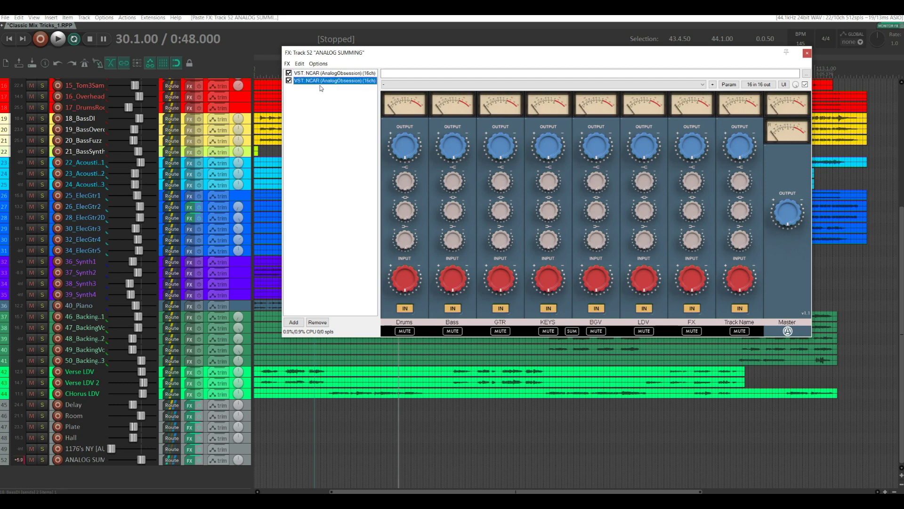
pyautogui.click(172, 460)
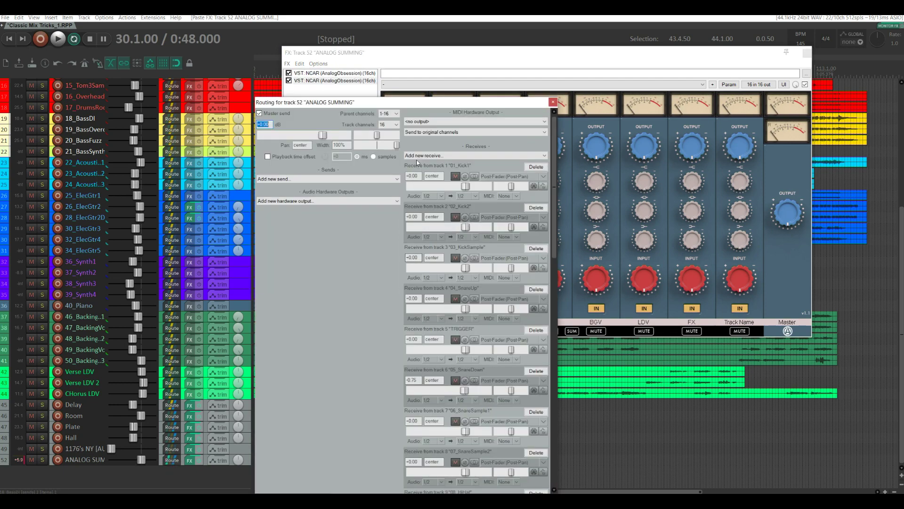
pyautogui.click(391, 125)
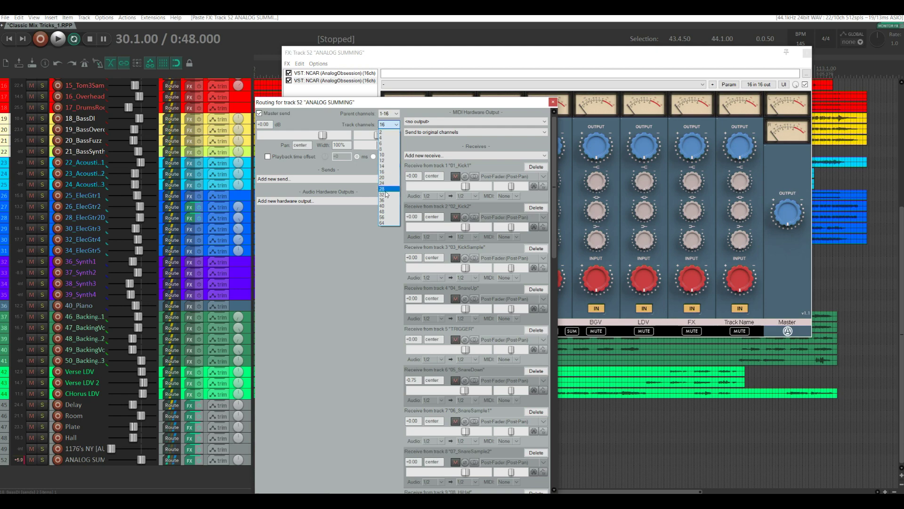
pyautogui.click(386, 194)
pyautogui.click(553, 101)
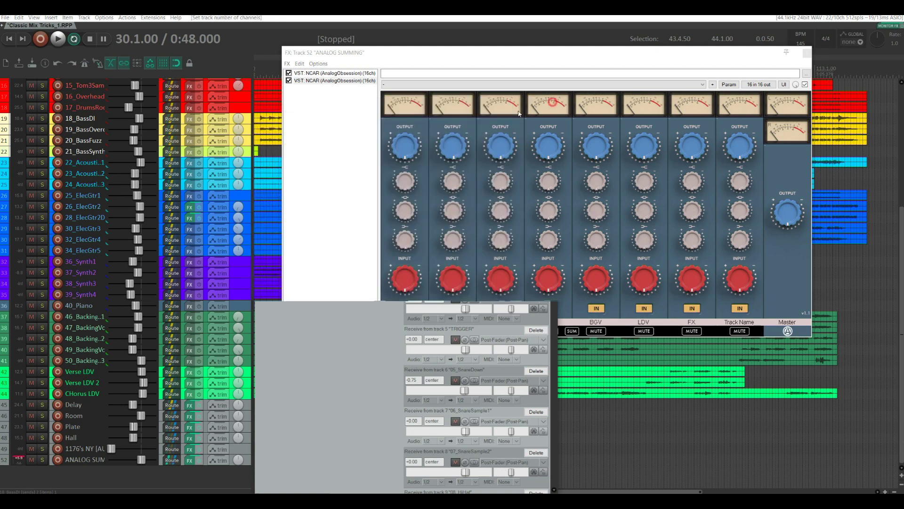
# - Remap the second NCAR instance's inputs 1–16 from track channels 1–16 to track channels 17–32
pyautogui.click(346, 81)
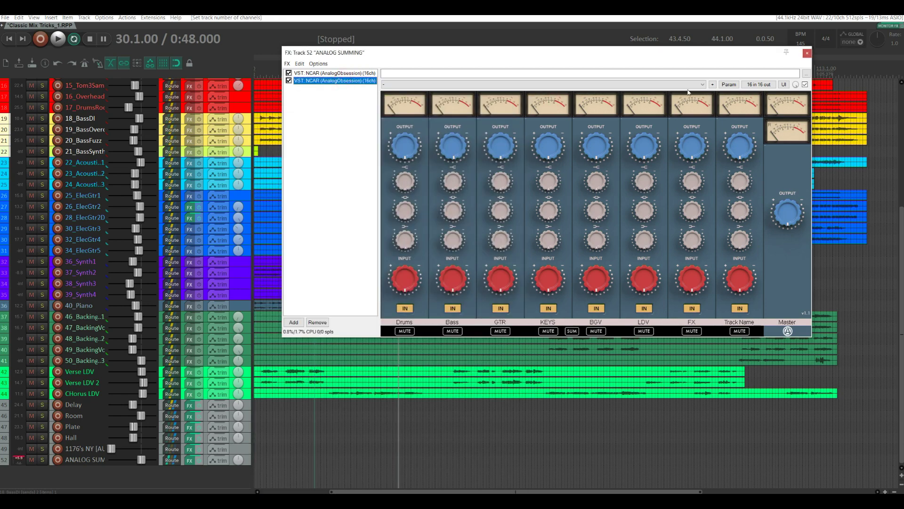
pyautogui.click(759, 84)
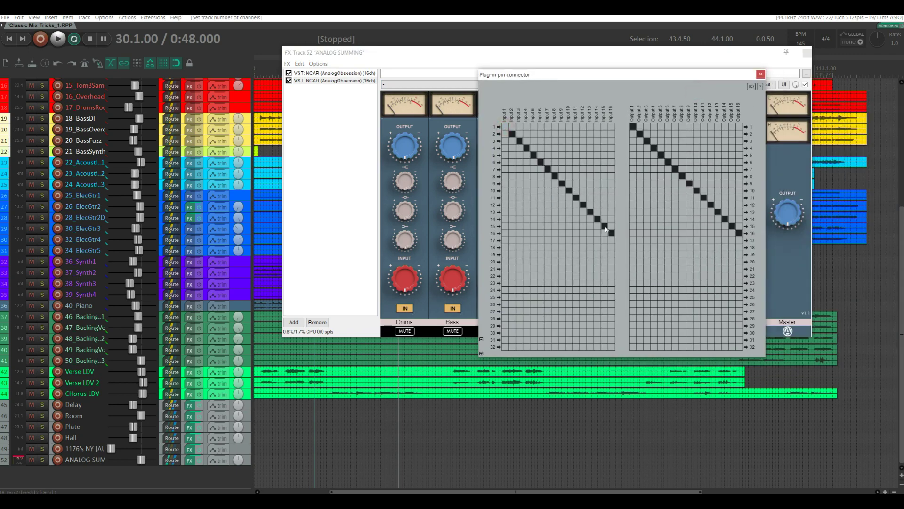
pyautogui.moveTo(611, 232); pyautogui.dragTo(512, 134)
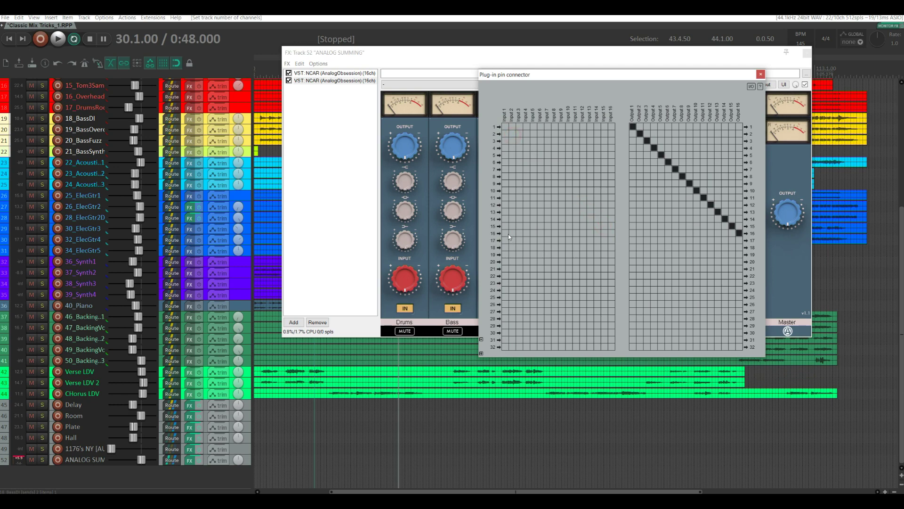
pyautogui.moveTo(506, 239); pyautogui.dragTo(606, 341)
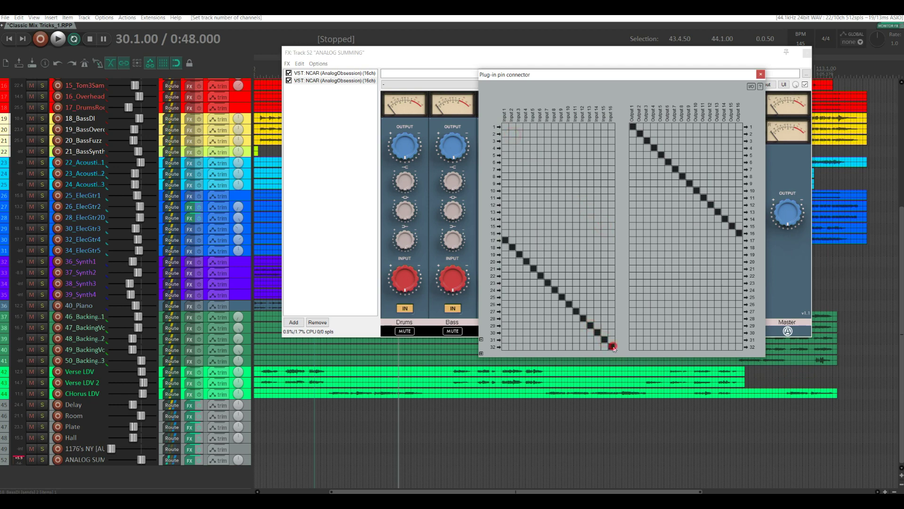
pyautogui.click(470, 227)
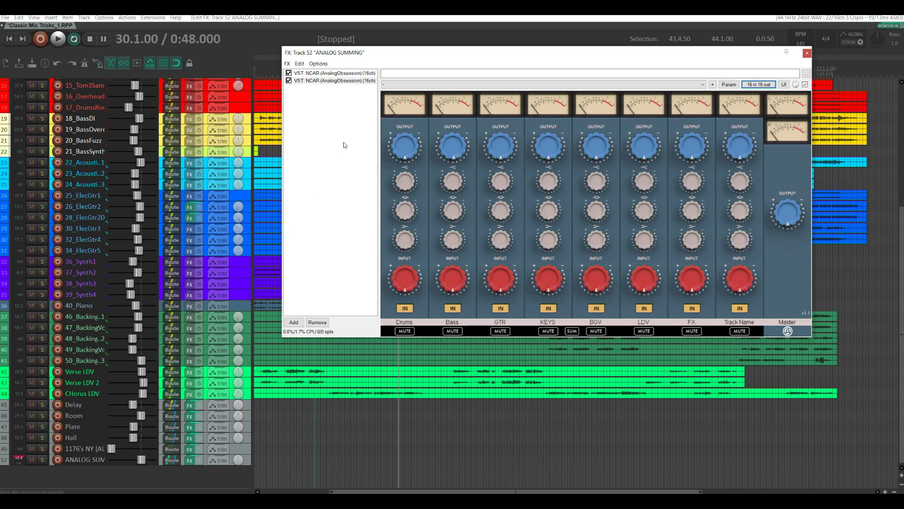
# - Send the Verse LDV track to ANALOG SUMMING on channels 17/18, feeding the second NCAR instance
pyautogui.click(323, 81)
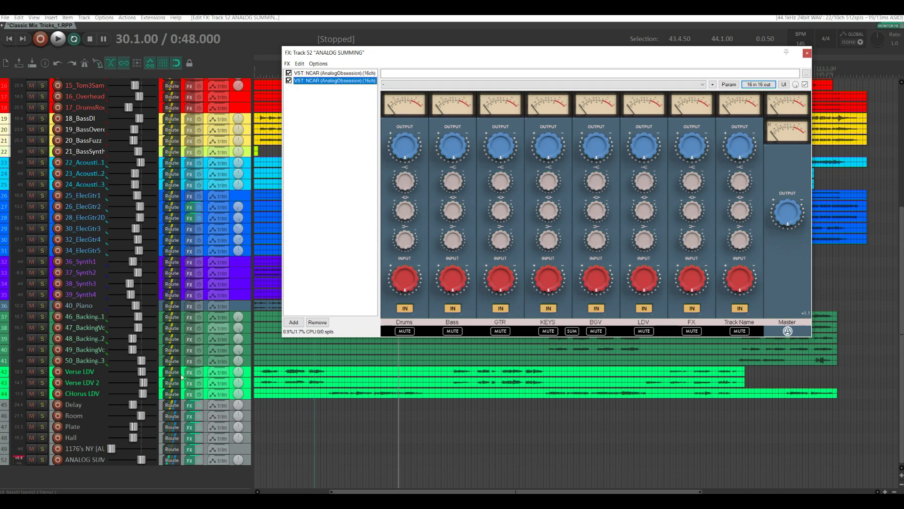
pyautogui.moveTo(172, 372)
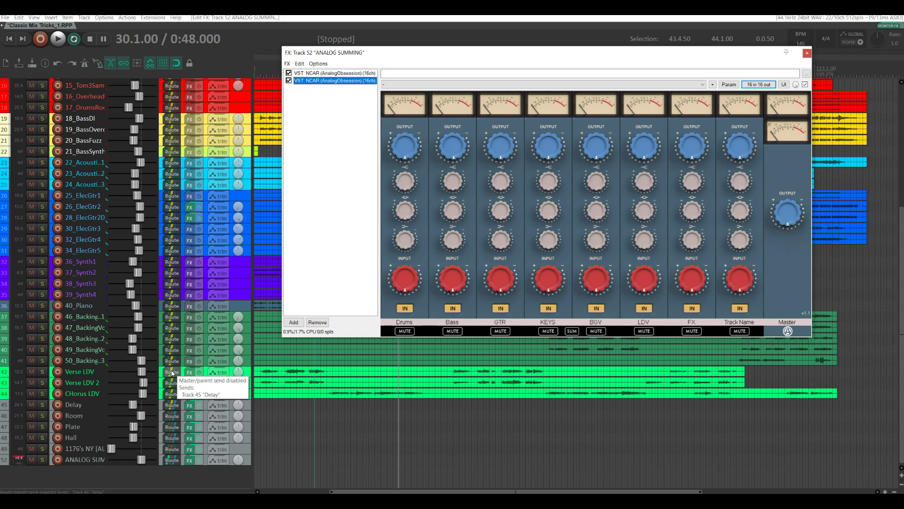
pyautogui.moveTo(173, 372); pyautogui.dragTo(349, 154)
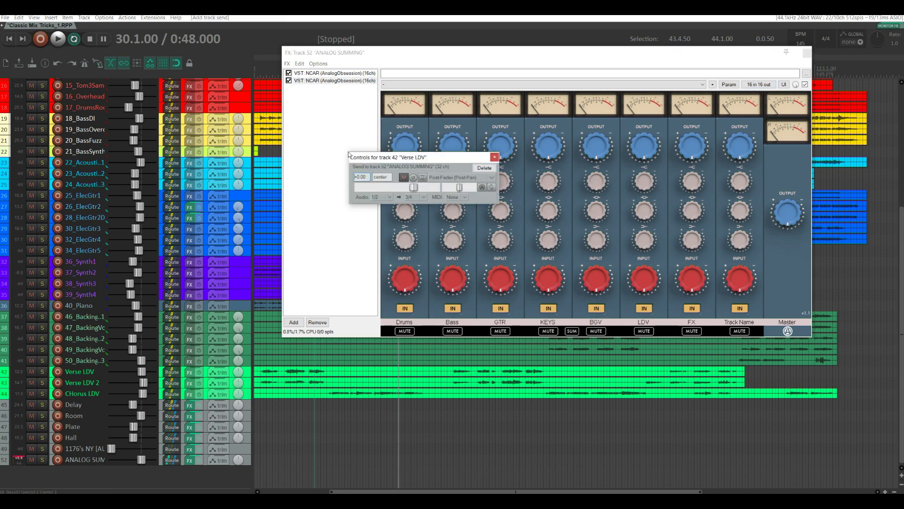
pyautogui.click(423, 201)
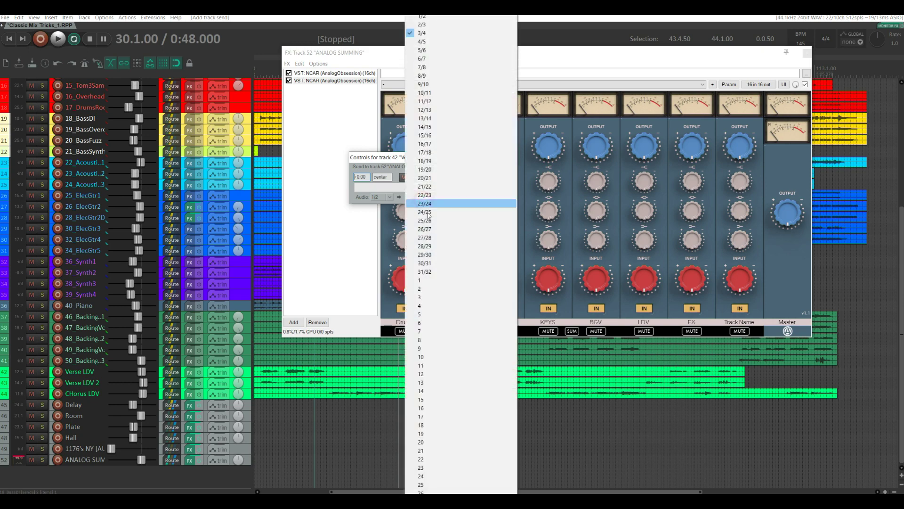
pyautogui.click(447, 154)
pyautogui.click(495, 157)
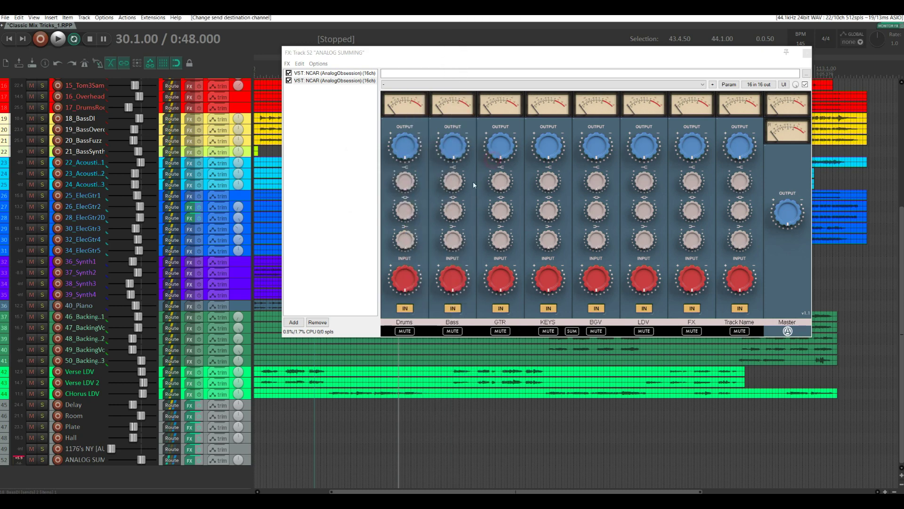
# - Audition the mix from measure 23 while adjusting the first channel's input on the second NCAR instance, and reset that input
pyautogui.click(275, 63)
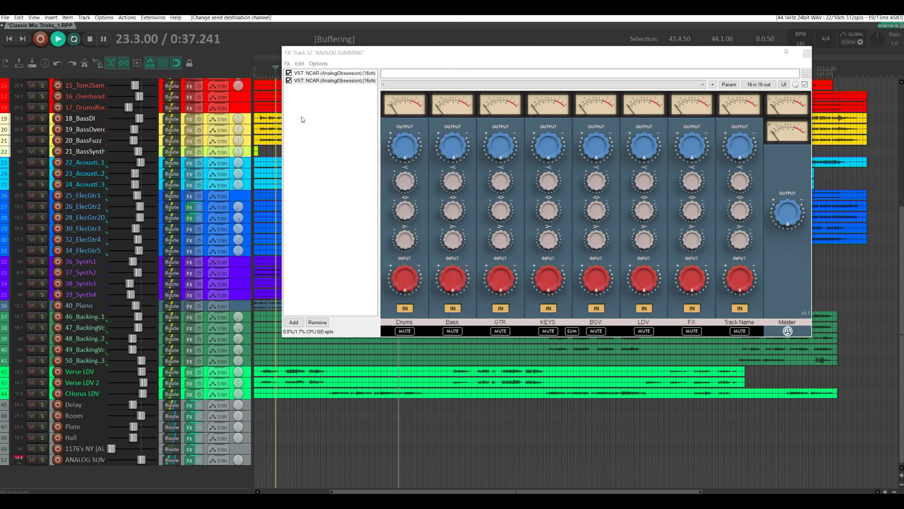
pyautogui.press('space')
pyautogui.moveTo(401, 272); pyautogui.dragTo(396, 325)
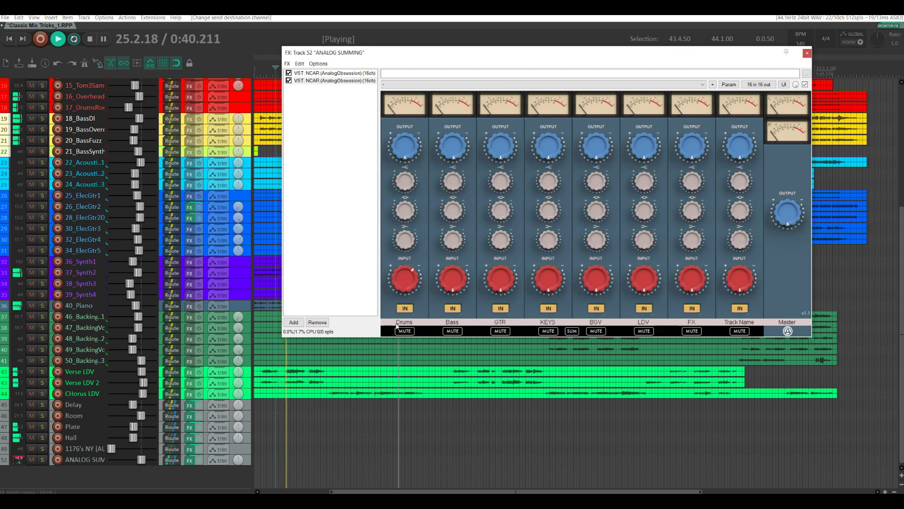
pyautogui.doubleClick(401, 272)
pyautogui.press('space')
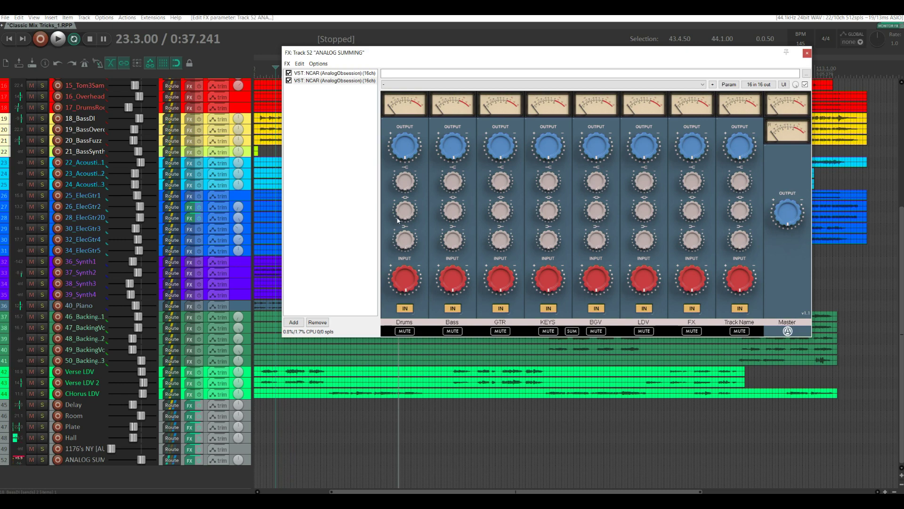
# - Rename the first channel of the second NCAR instance from Drums to VOIX
pyautogui.click(334, 74)
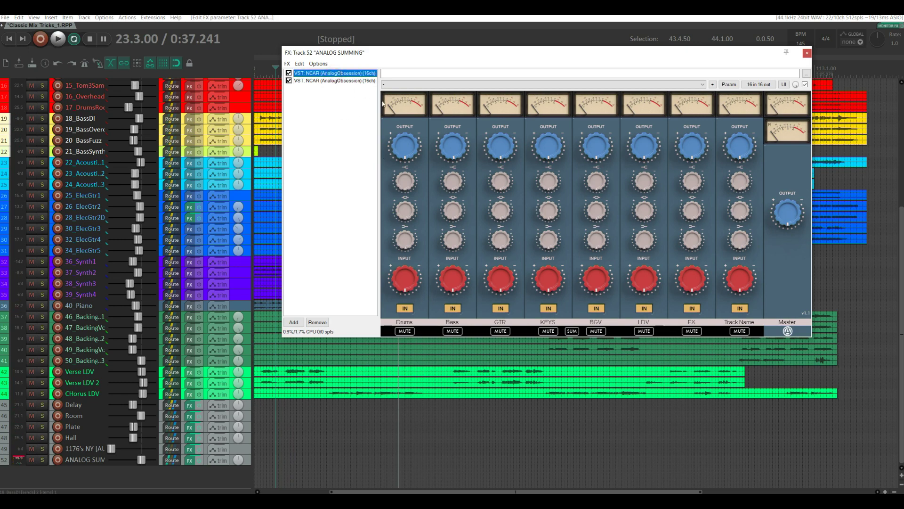
pyautogui.click(332, 80)
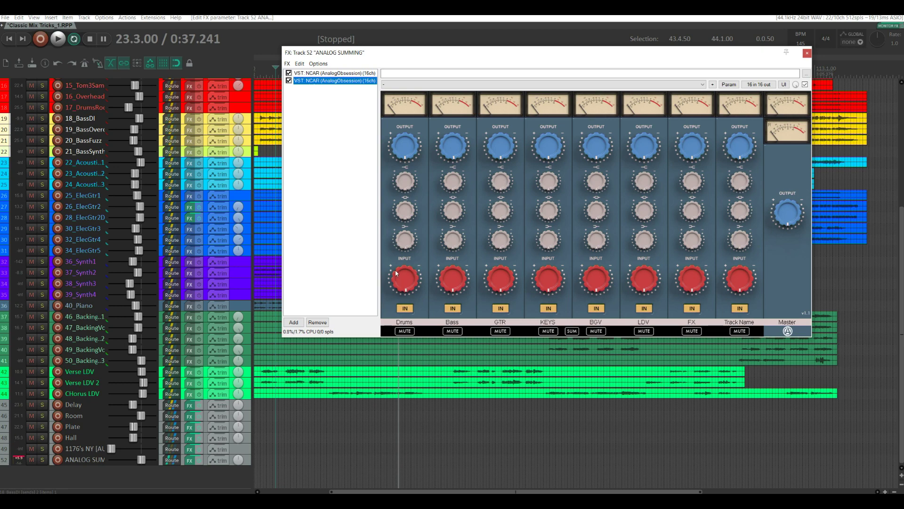
pyautogui.click(405, 323)
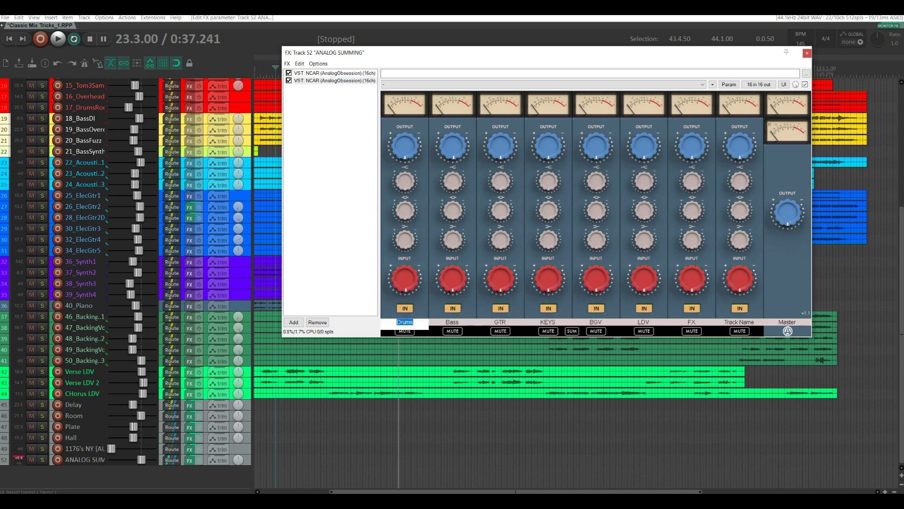
pyautogui.write('VOIC')
pyautogui.press('Return')
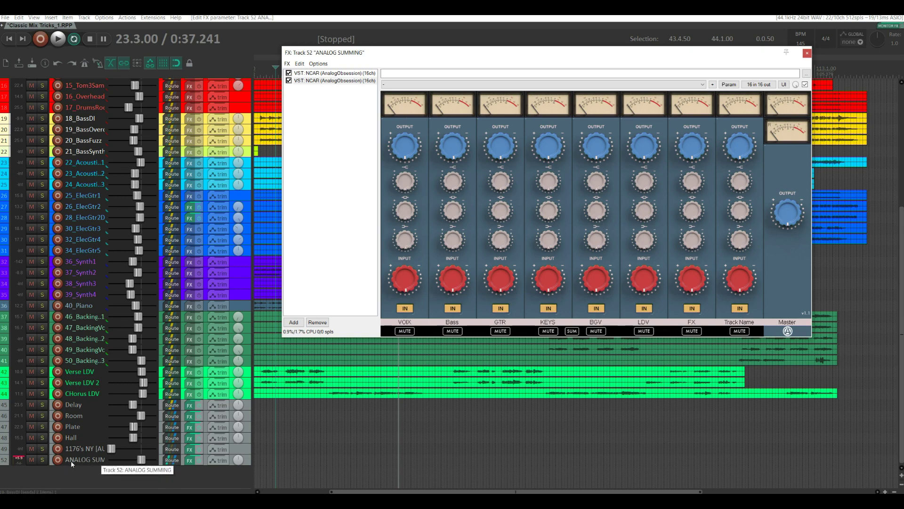
# - Compare the two NCAR instances and view the available track channel counts in the ANALOG SUMMING routing
pyautogui.click(332, 81)
pyautogui.click(332, 73)
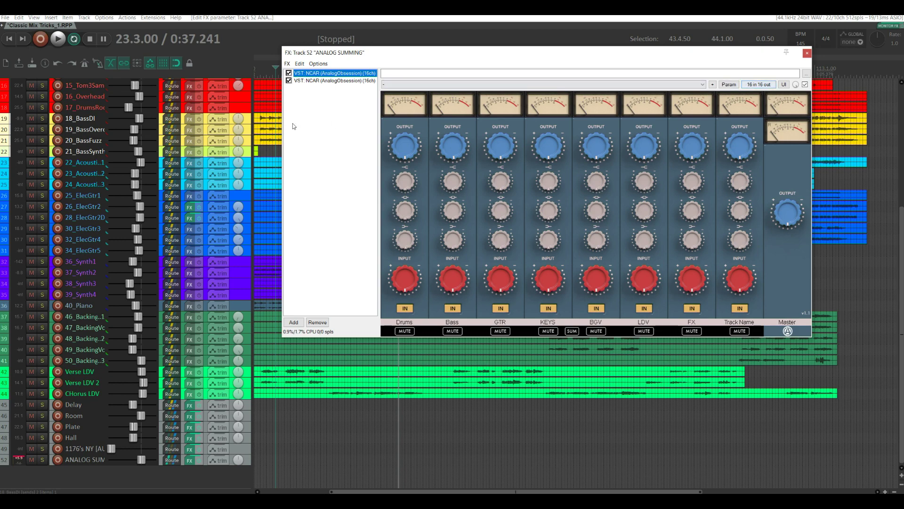
pyautogui.click(172, 461)
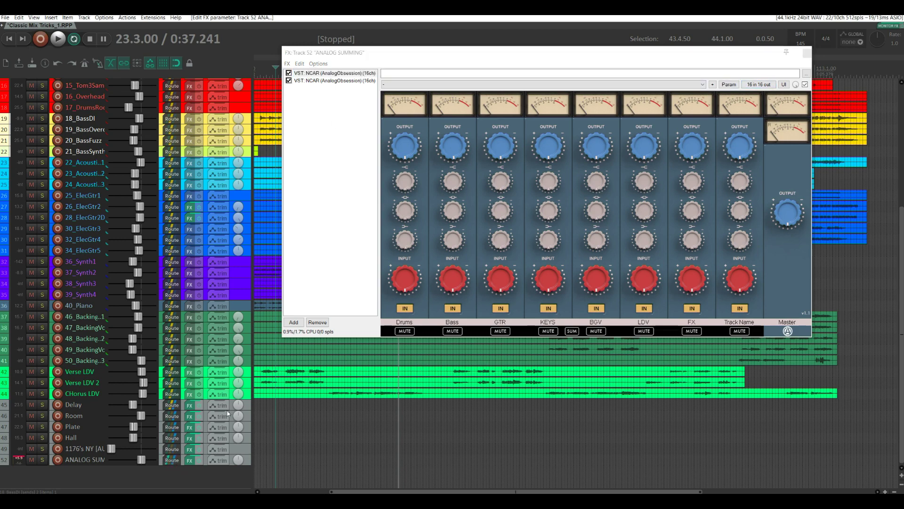
pyautogui.click(396, 125)
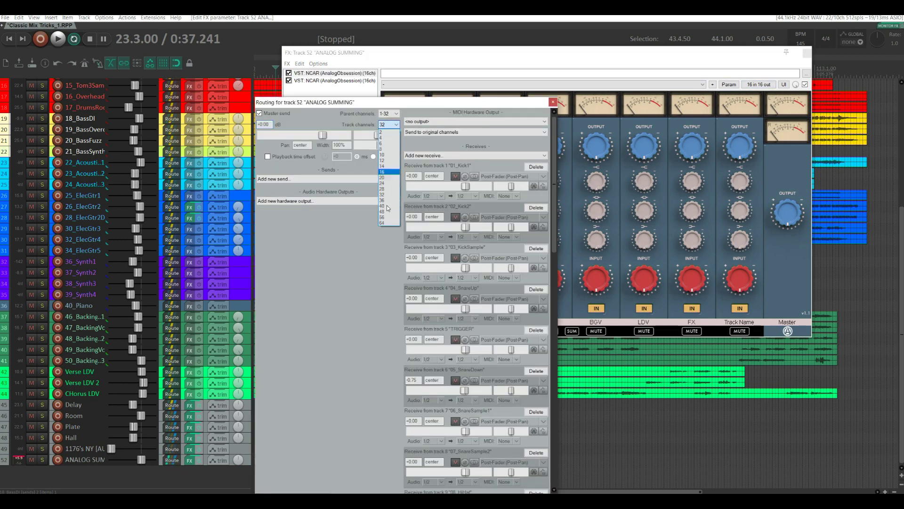
pyautogui.click(351, 237)
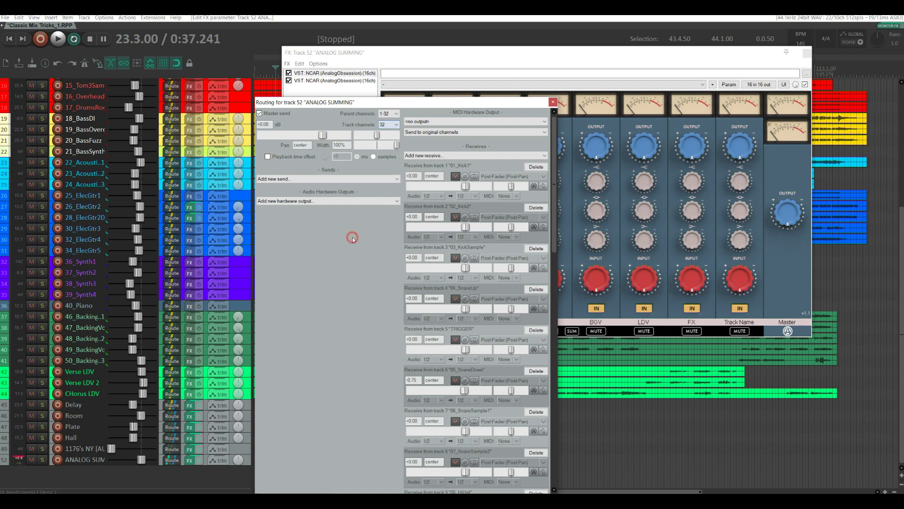
pyautogui.click(553, 102)
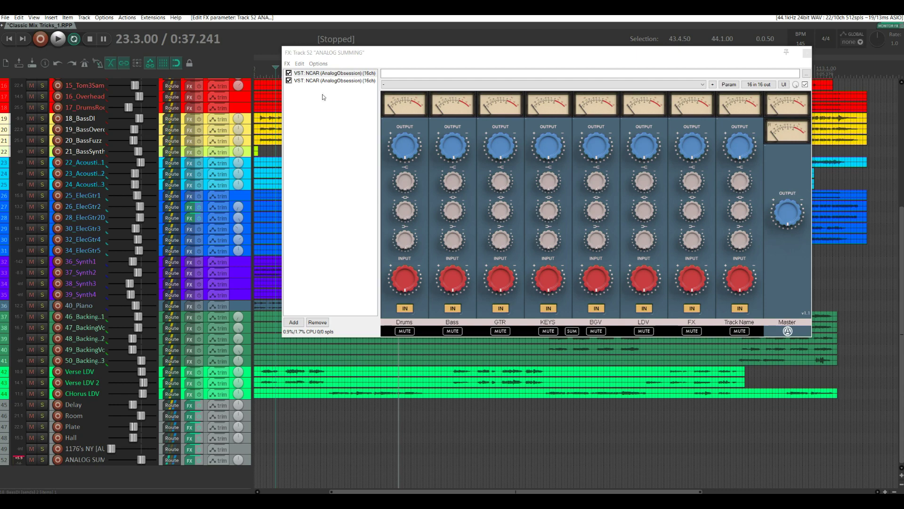
pyautogui.click(807, 52)
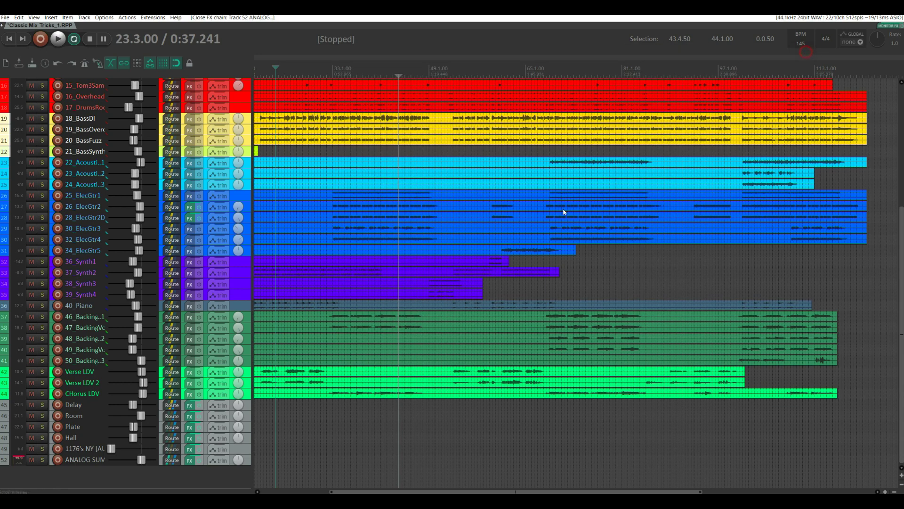
# - Delete the ANALOG SUMMING track from the project
pyautogui.scroll(5, 109, 459)
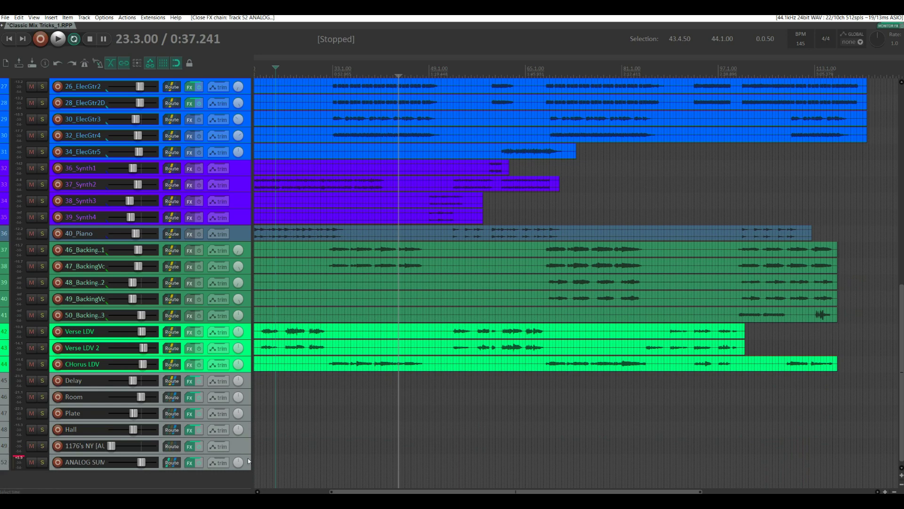
pyautogui.click(248, 460)
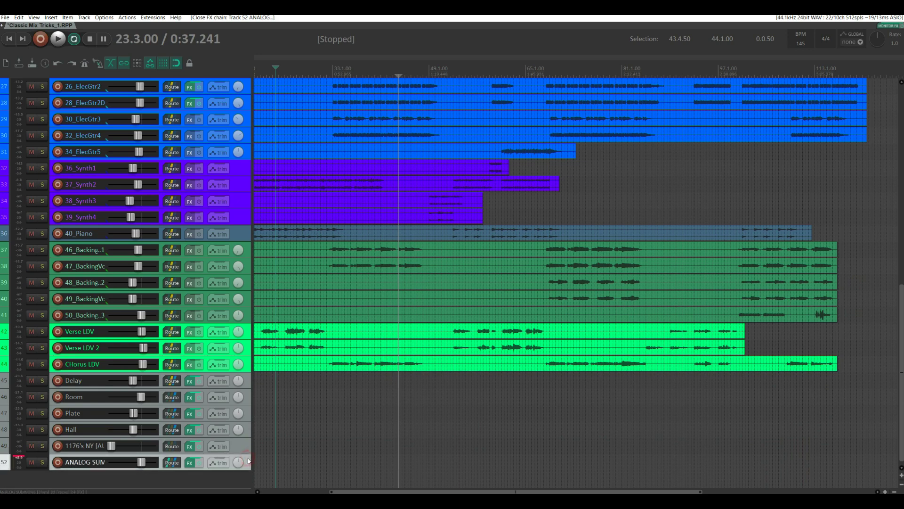
pyautogui.press('Delete')
pyautogui.click(432, 283)
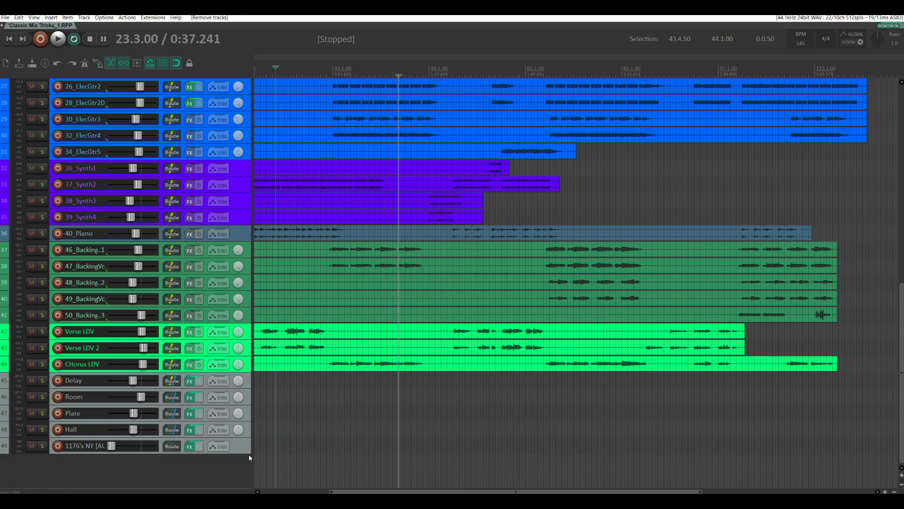
# - Select all tracks up to 01_Kick1 and re-enable their master send together
pyautogui.scroll(6, 265, 304)
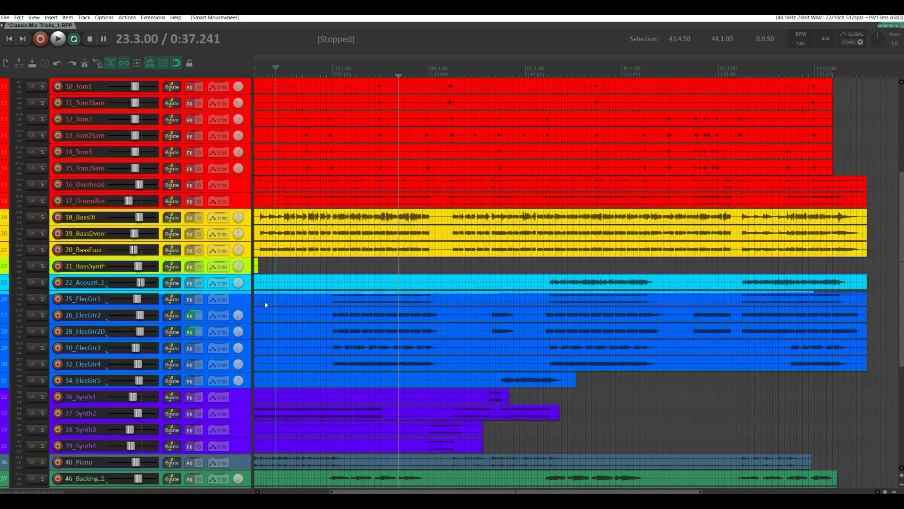
pyautogui.scroll(5, 265, 302)
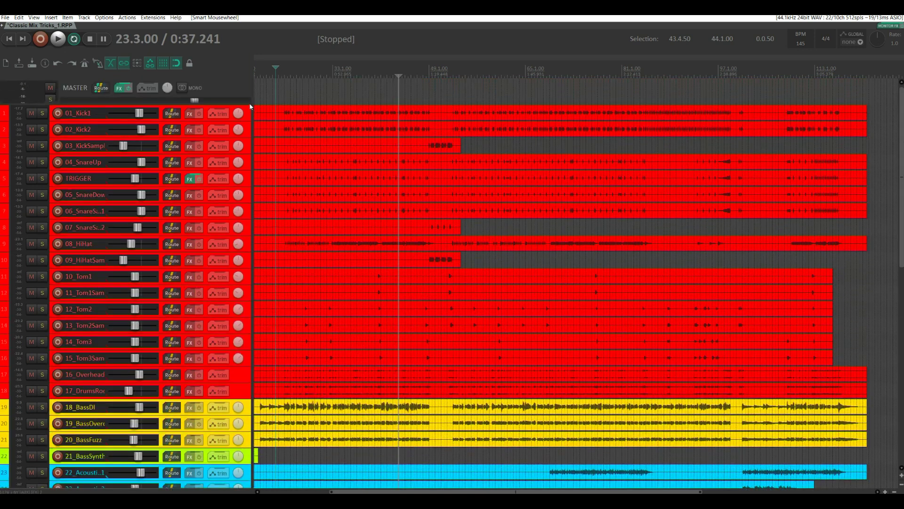
pyautogui.keyDown('shift'); pyautogui.click(246, 108); pyautogui.keyUp('shift')
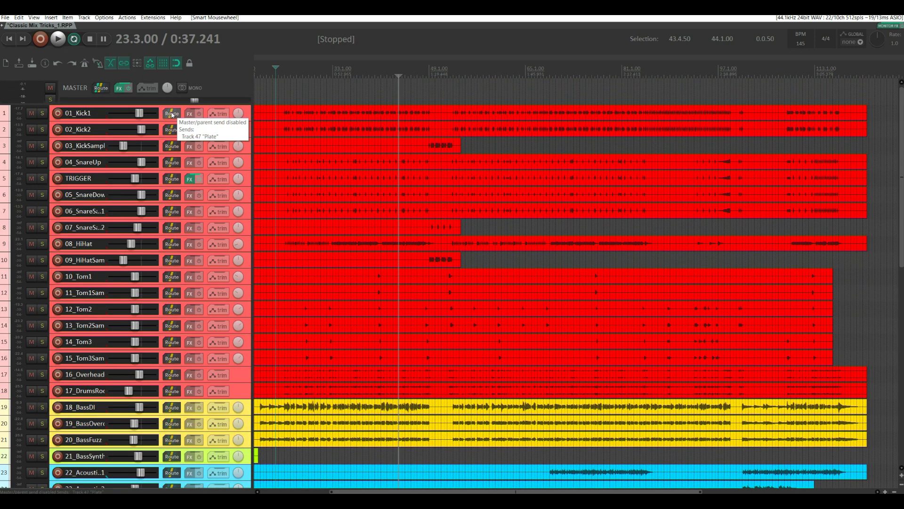
pyautogui.click(172, 114)
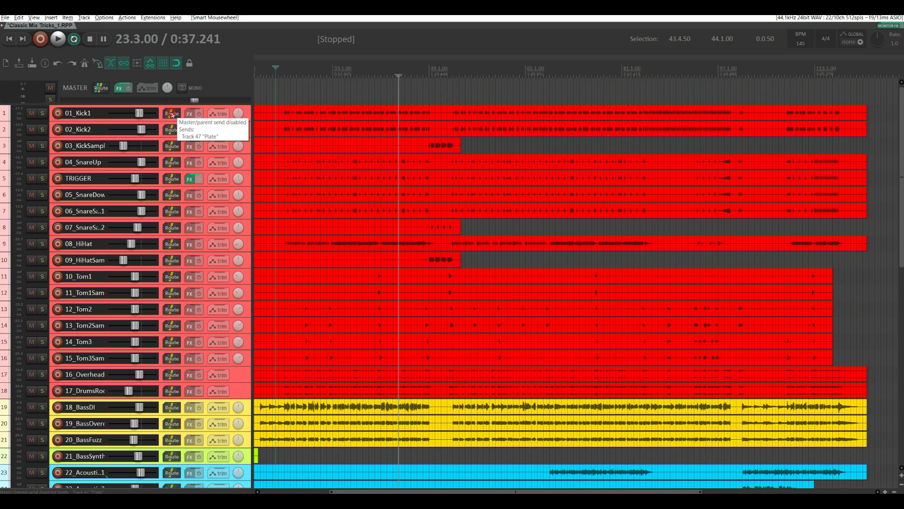
# - Play the mix from measure 29 in the mixer to check that the tracks reach the master, and close the mixer
pyautogui.click(308, 59)
pyautogui.hotkey('ctrl', 'm')
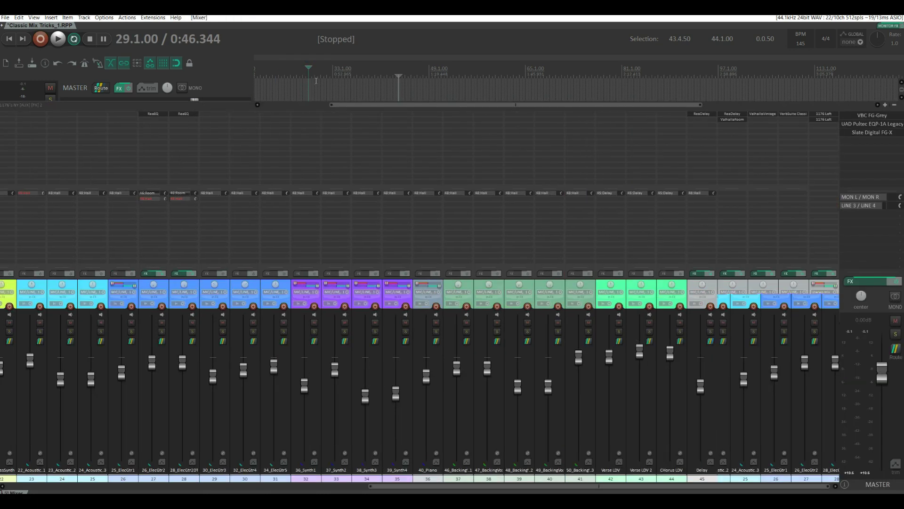
pyautogui.moveTo(408, 487)
pyautogui.mouseDown()
pyautogui.moveTo(46, 486)
pyautogui.moveTo(423, 485)
pyautogui.mouseUp()
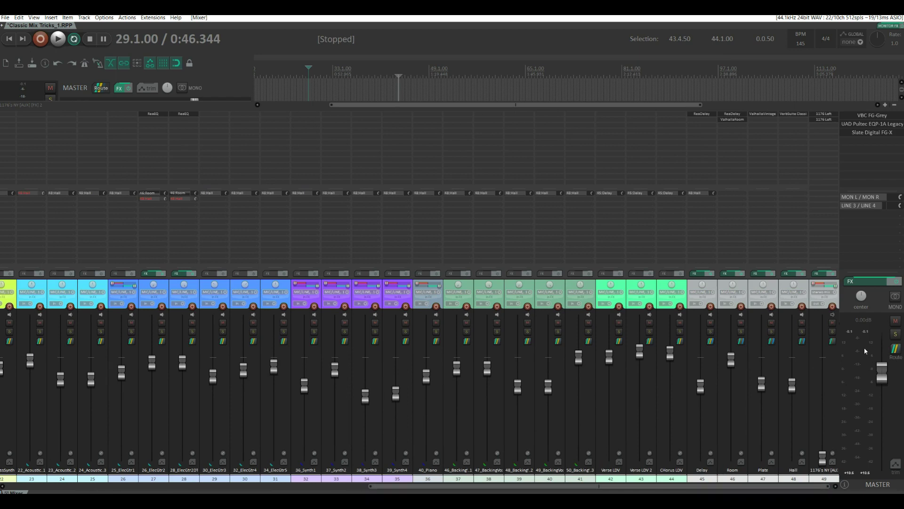
pyautogui.press('space')
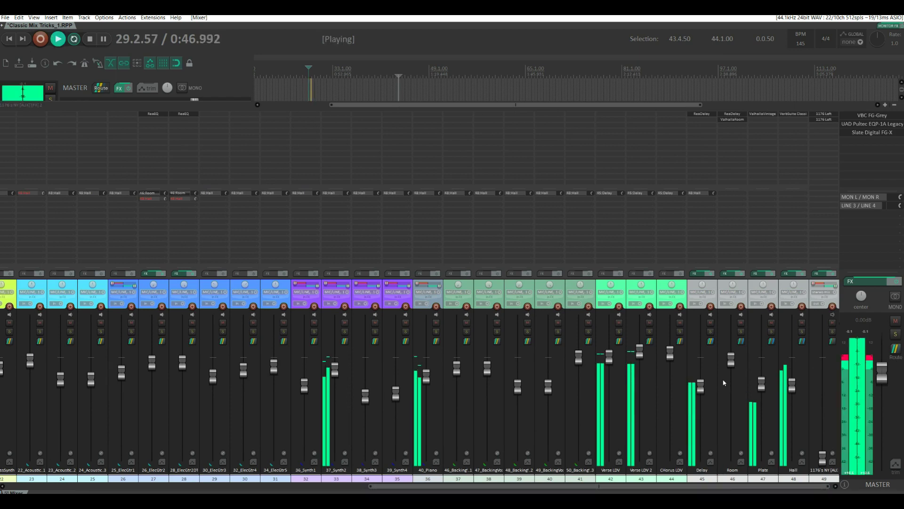
pyautogui.press('space')
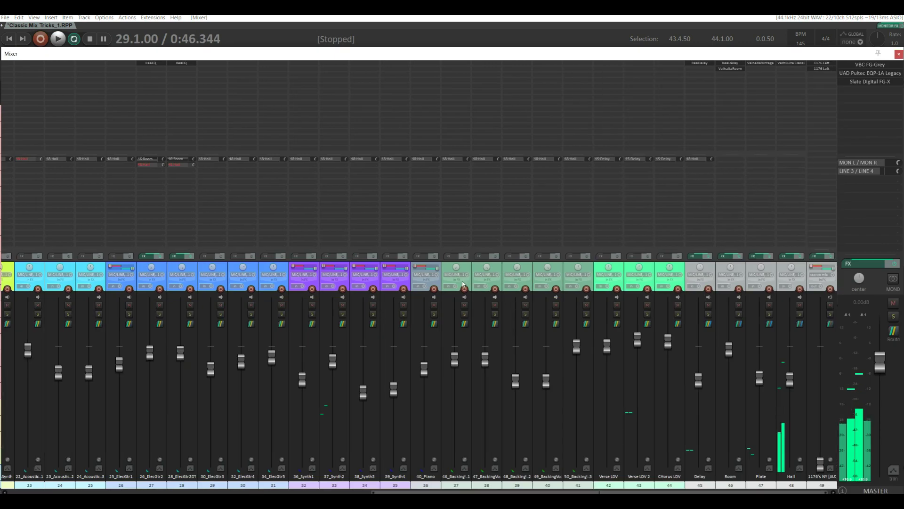
pyautogui.hotkey('ctrl', 'm')
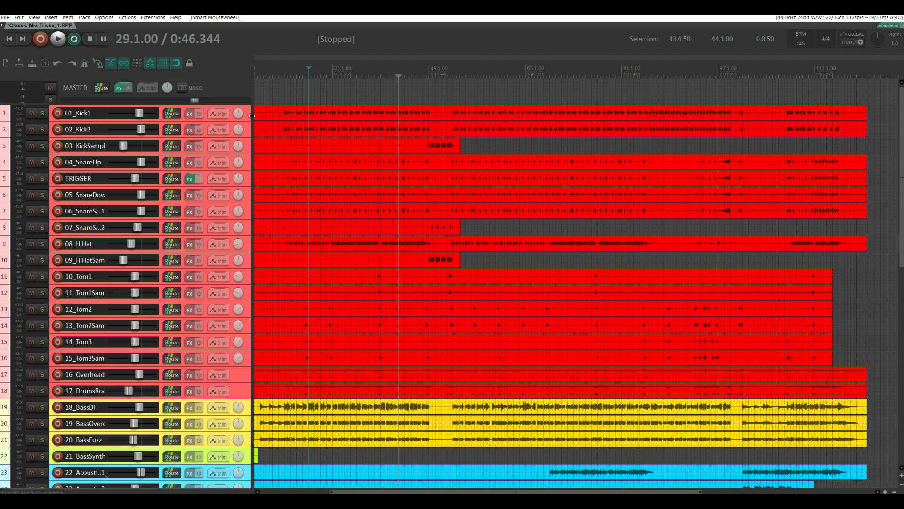
# - Add a new track below the 1176's NY track and name it ANALOG SUM
pyautogui.scroll(-5, 266, 468)
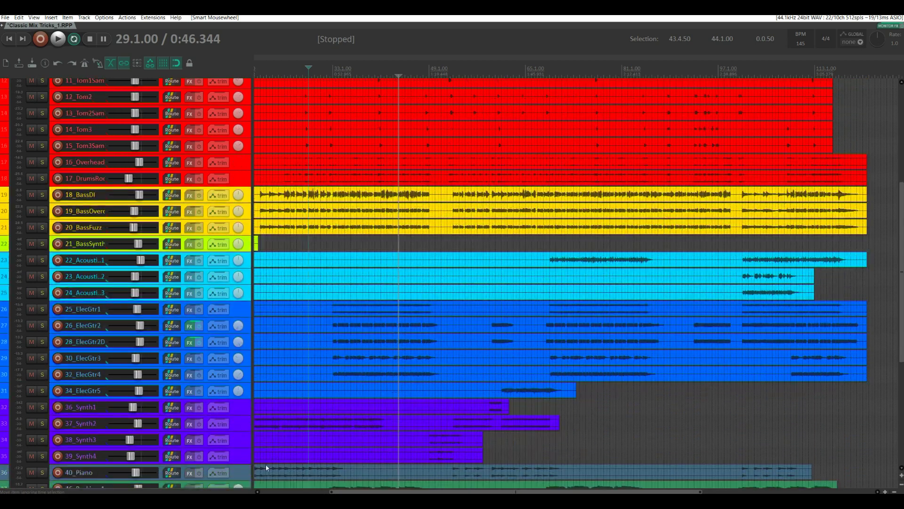
pyautogui.scroll(-5, 267, 467)
pyautogui.doubleClick(132, 436)
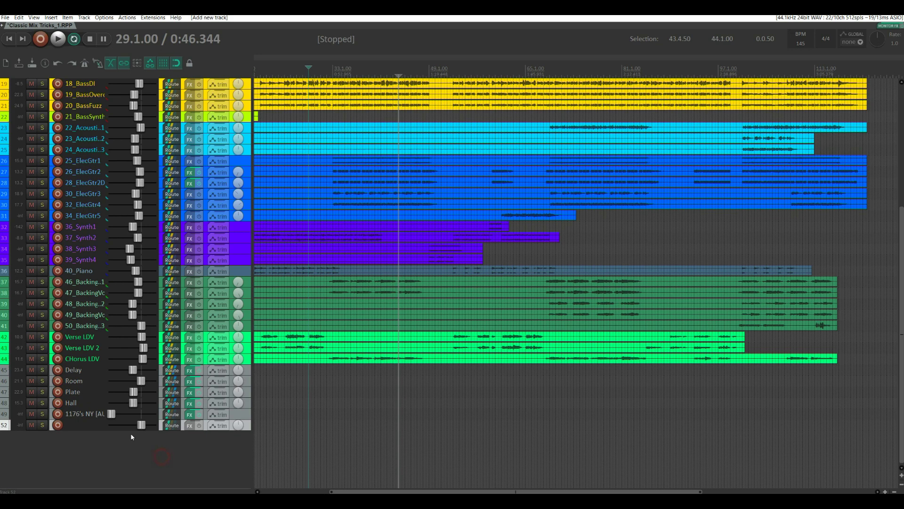
pyautogui.doubleClick(82, 426)
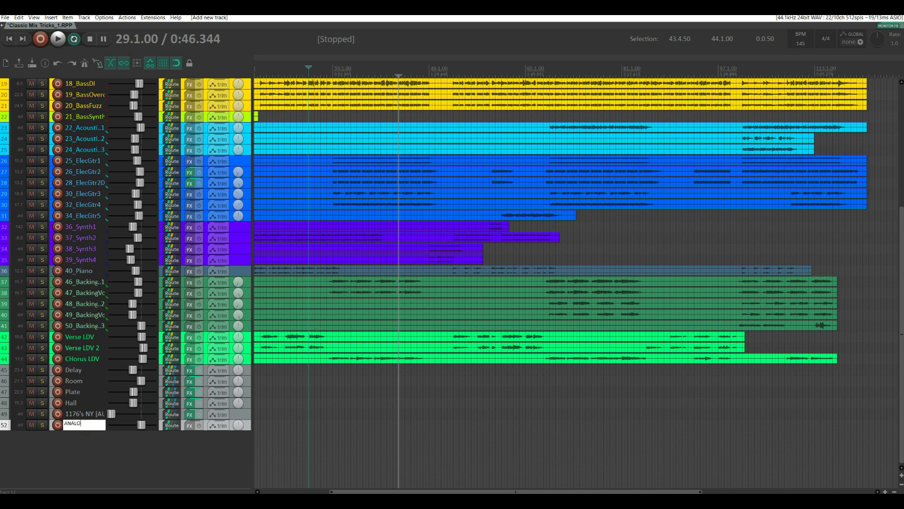
pyautogui.write('ANALOG SUM')
pyautogui.press('Return')
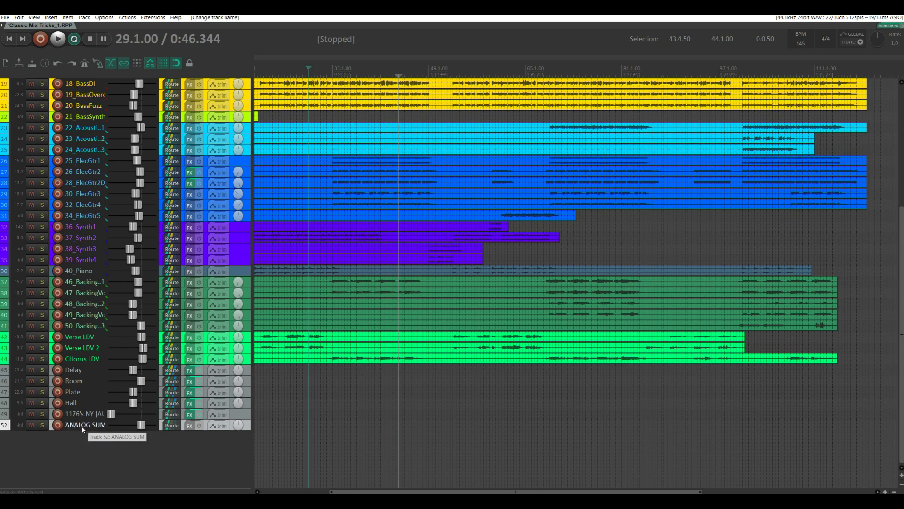
# - Set the ANALOG SUM track to 16 track channels in its routing and close the routing window
pyautogui.click(172, 425)
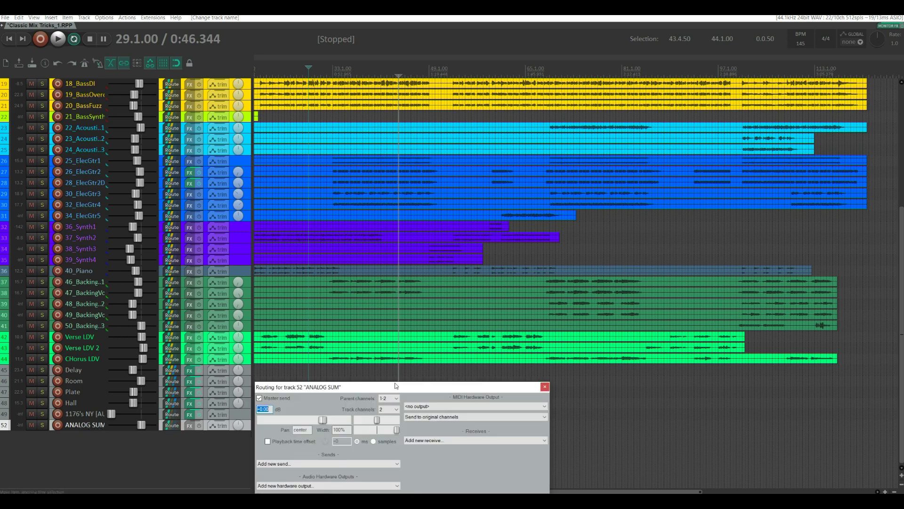
pyautogui.click(389, 409)
pyautogui.click(389, 456)
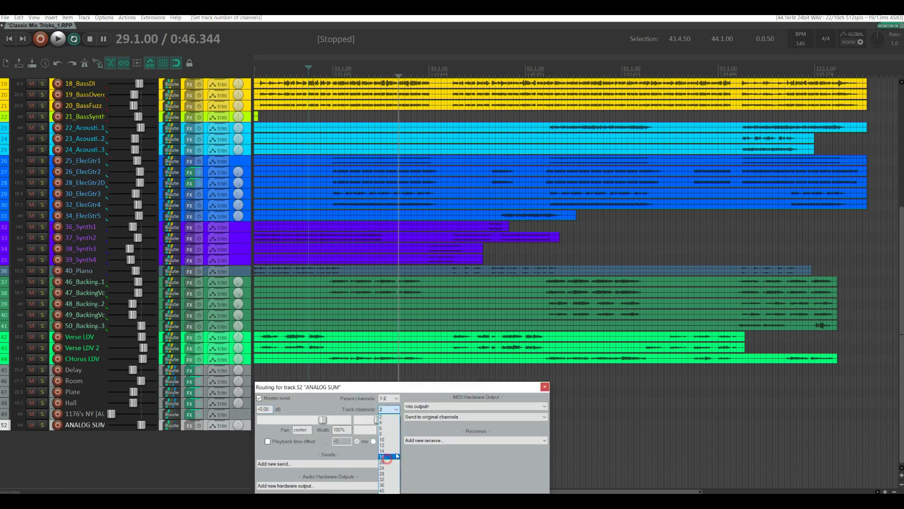
pyautogui.press('Escape')
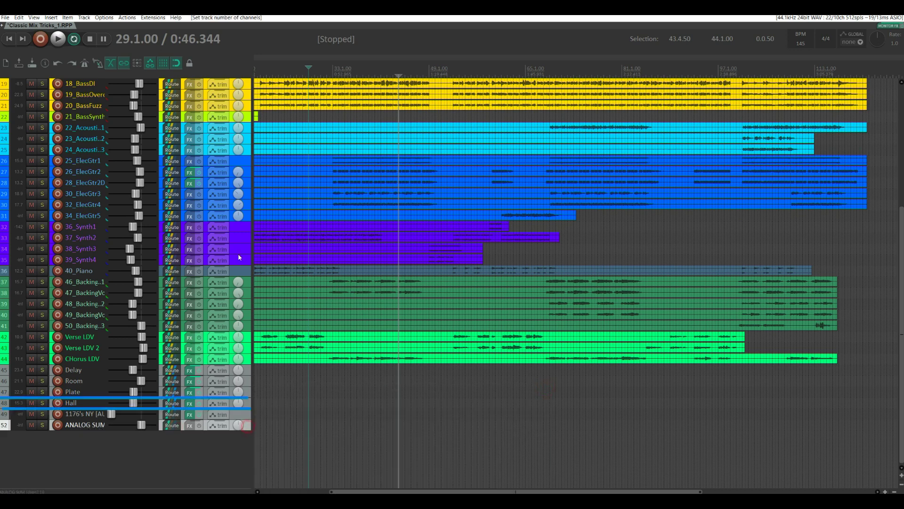
# - Move the ANALOG SUM track to the start of the track list, directly above 01_Kick1
pyautogui.scroll(4, 249, 428)
pyautogui.scroll(4, 238, 87)
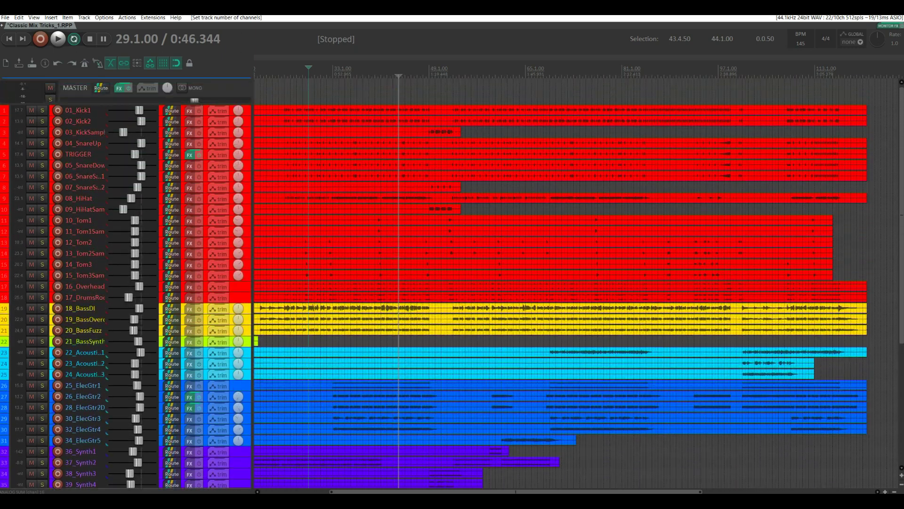
pyautogui.moveTo(239, 88); pyautogui.dragTo(239, 92)
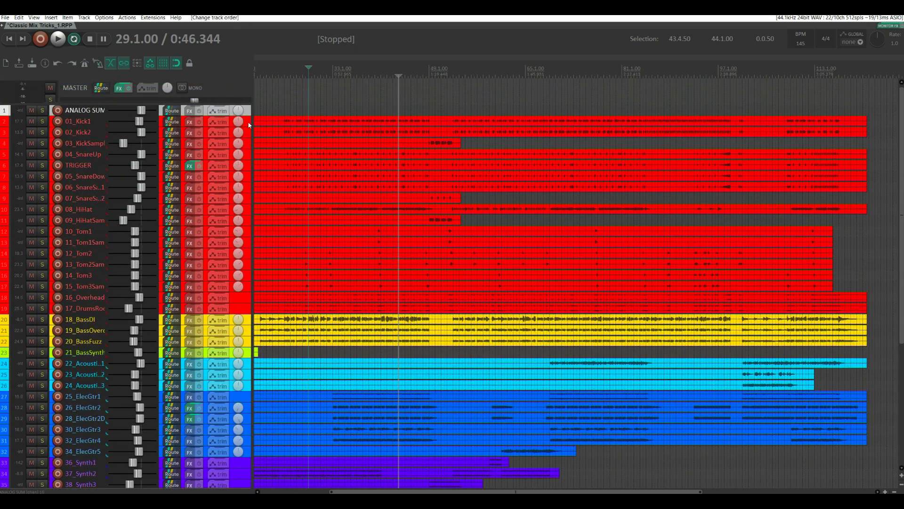
# - Select all tracks from 01_Kick1 to 1176's NY and nest them in ANALOG SUM as their folder parent
pyautogui.scroll(-6, 252, 469)
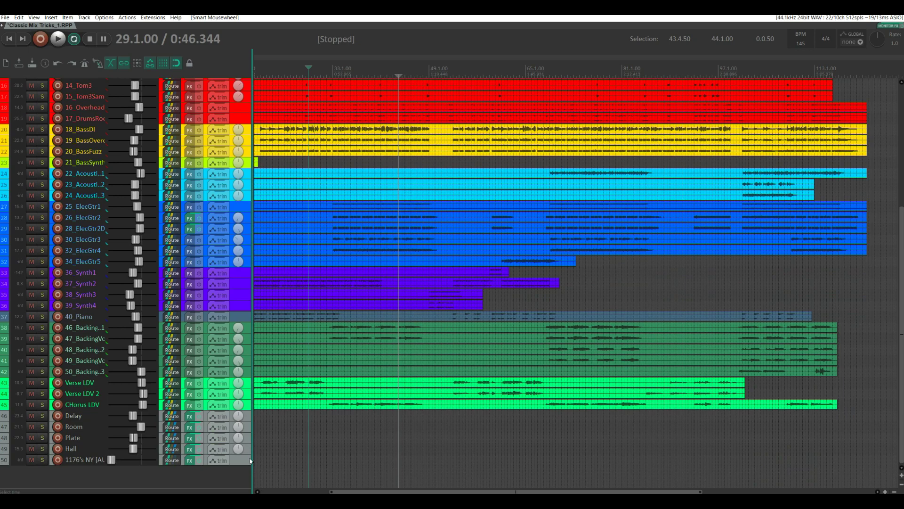
pyautogui.scroll(6, 268, 324)
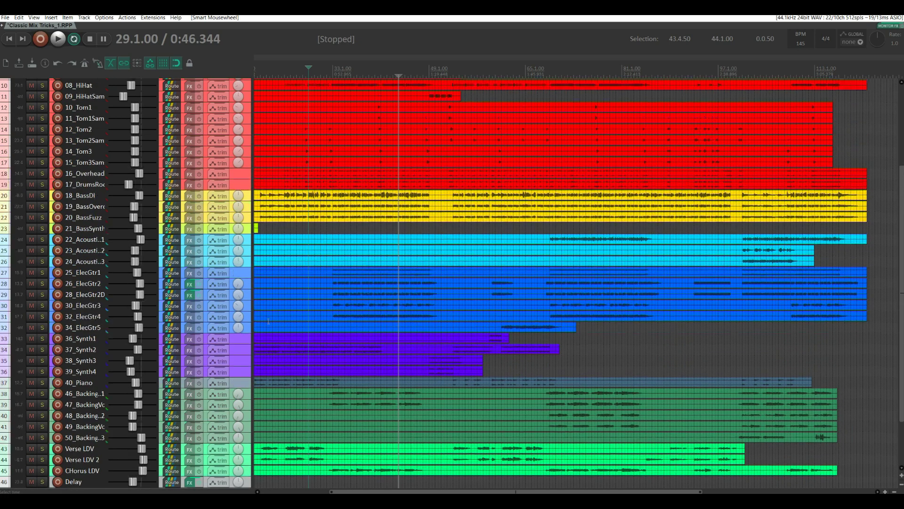
pyautogui.scroll(5, 263, 283)
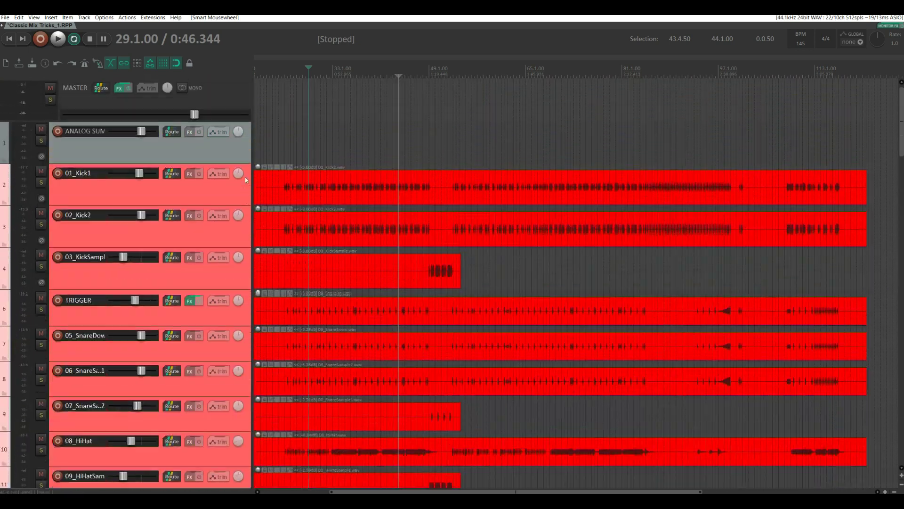
pyautogui.moveTo(225, 153)
pyautogui.mouseDown()
pyautogui.moveTo(227, 133)
pyautogui.moveTo(231, 141)
pyautogui.mouseUp()
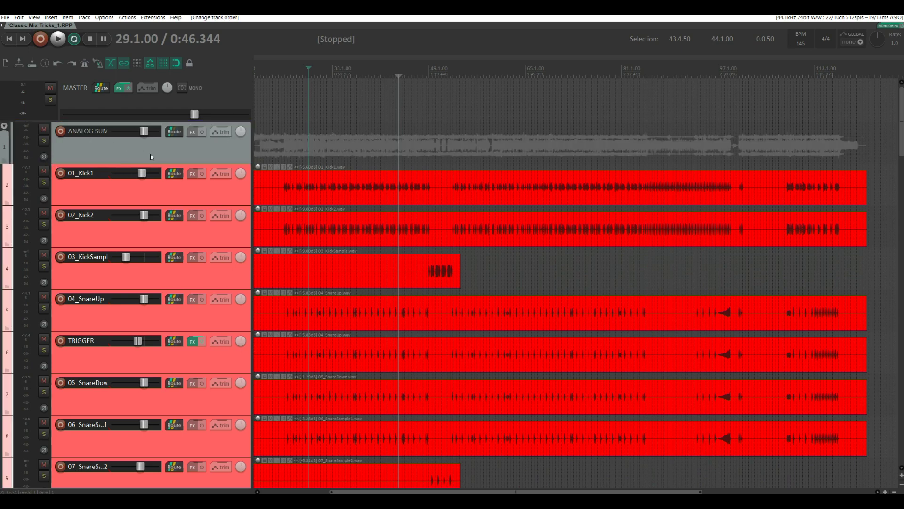
# - Play the mix while lowering the ANALOG SUM fader to test the folder routing, stop, and reset the fader
pyautogui.scroll(-3, 151, 154)
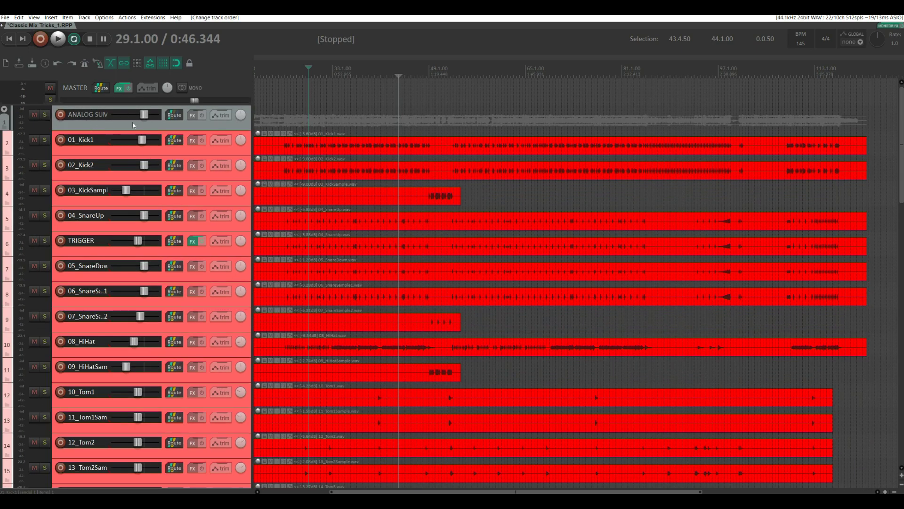
pyautogui.press('space')
pyautogui.moveTo(144, 115)
pyautogui.mouseDown()
pyautogui.moveTo(117, 116)
pyautogui.moveTo(132, 116)
pyautogui.mouseUp()
pyautogui.press('space')
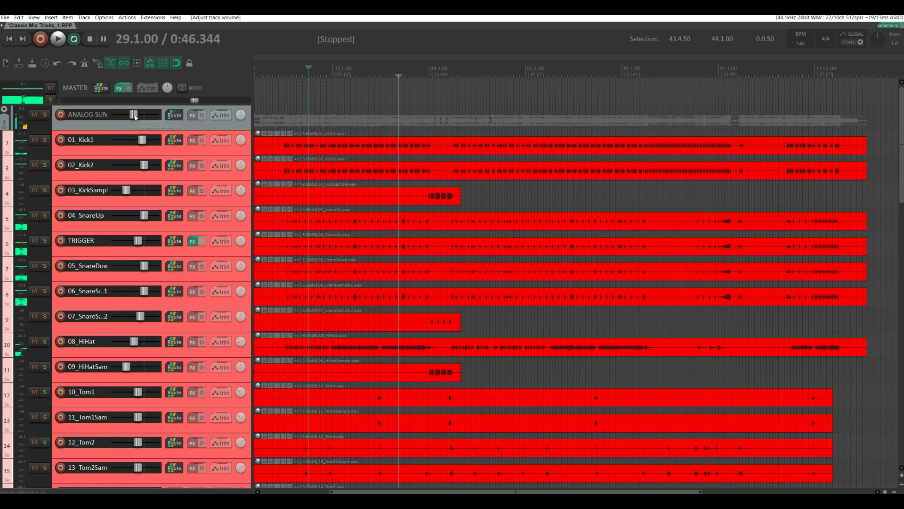
pyautogui.doubleClick(133, 116)
pyautogui.scroll(3, 207, 146)
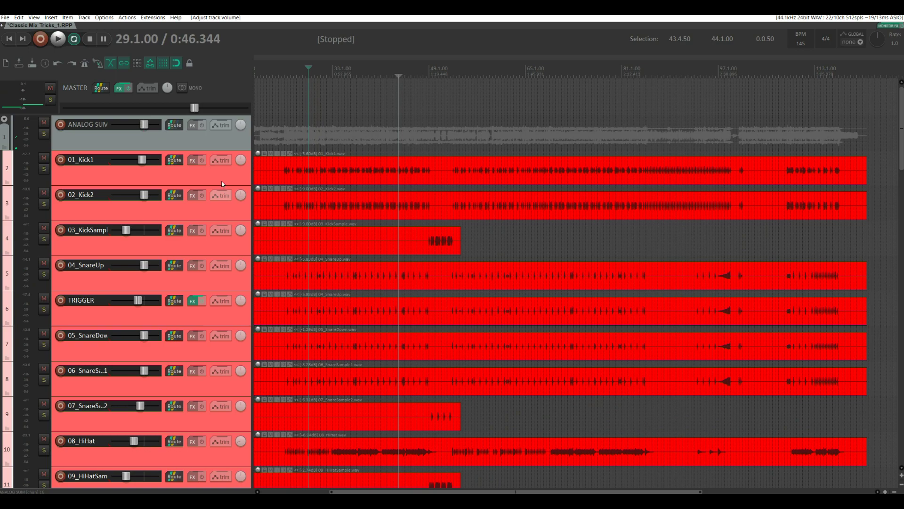
# - Add the 16-channel NCAR (AnalogObsession) plugin to the ANALOG SUM track and move its window clear of the track controls
pyautogui.click(207, 142)
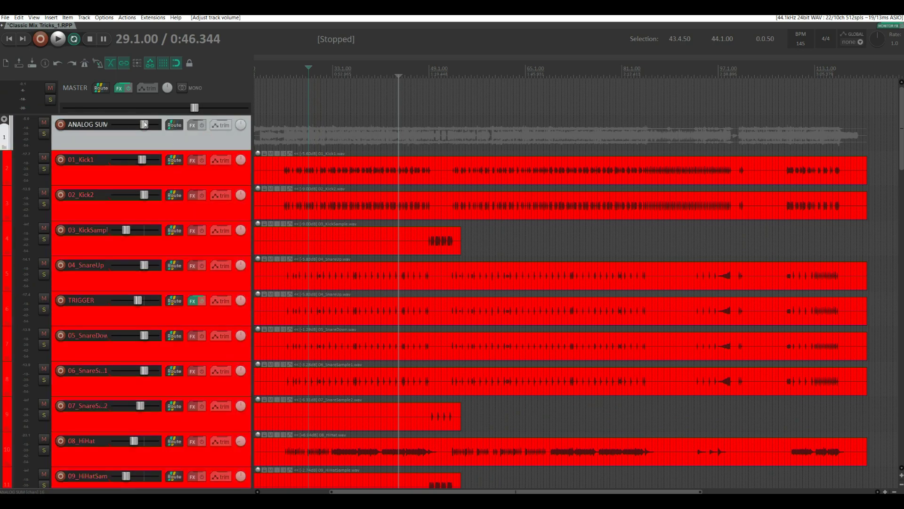
pyautogui.click(195, 128)
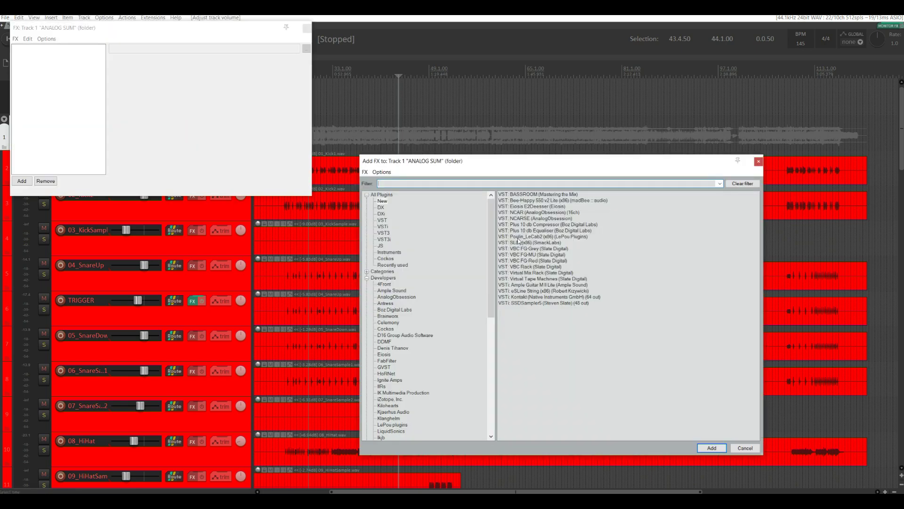
pyautogui.doubleClick(518, 213)
pyautogui.moveTo(339, 29); pyautogui.dragTo(642, 63)
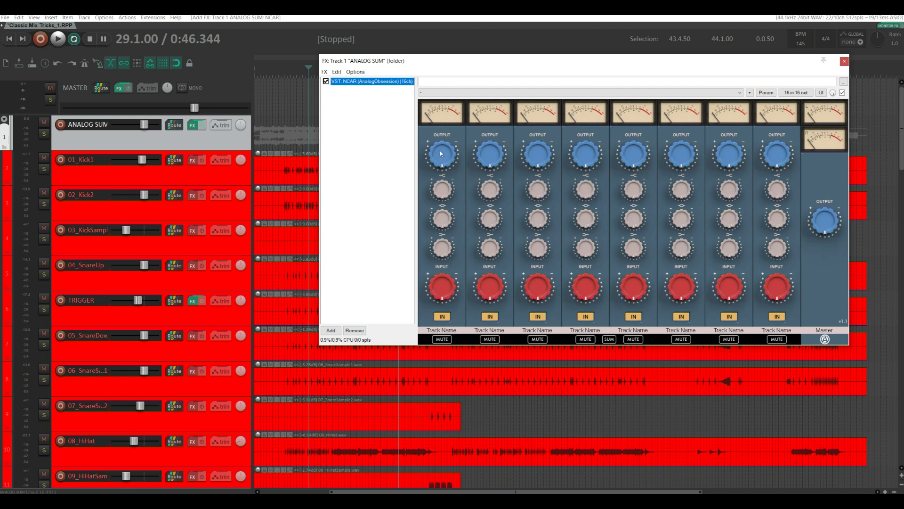
# - Play the mix while turning the output knob of NCAR's first channel to hear its effect, and stop playback
pyautogui.moveTo(441, 153); pyautogui.dragTo(430, 149)
pyautogui.press('space')
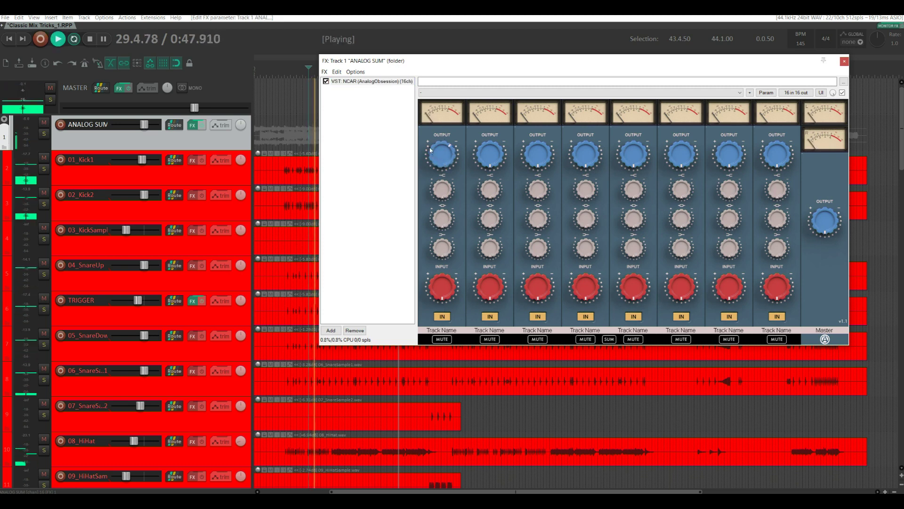
pyautogui.press('space')
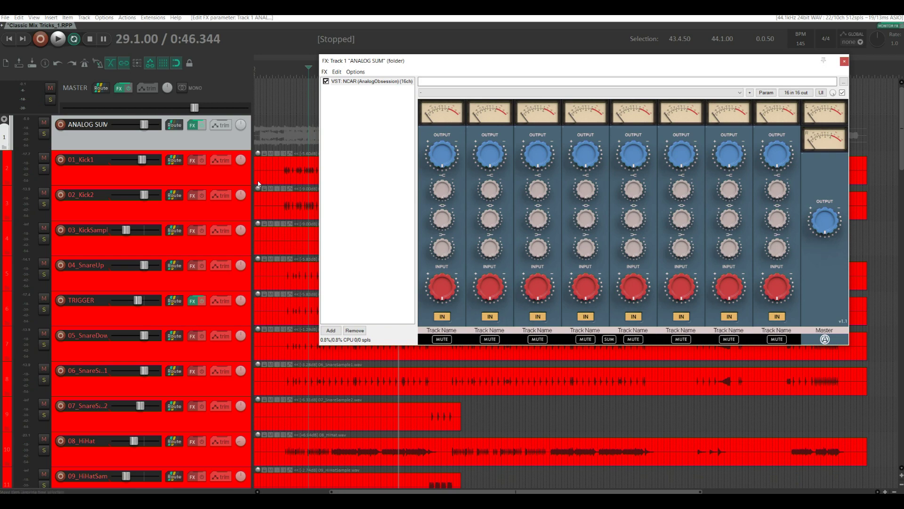
# - Route the 18_BassDI parent send to ANALOG SUM channels 3-4 and close its routing window
pyautogui.scroll(-5, 258, 183)
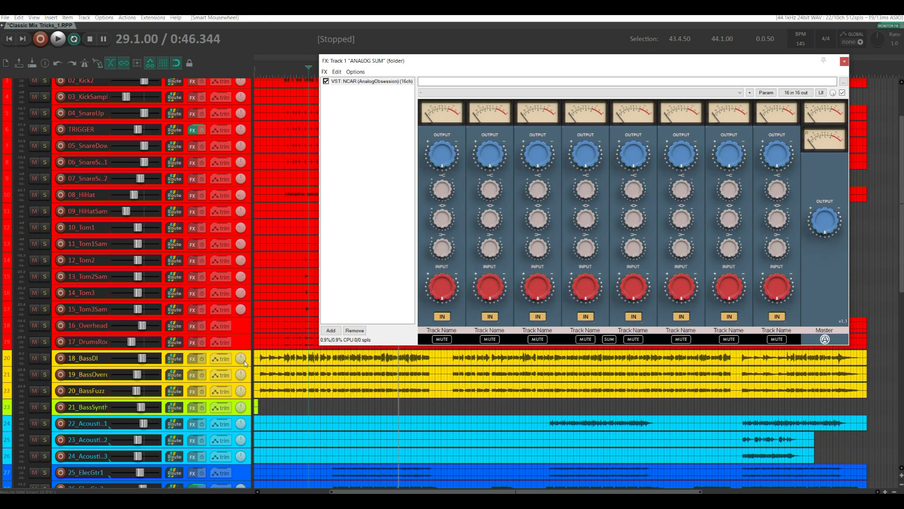
pyautogui.click(250, 357)
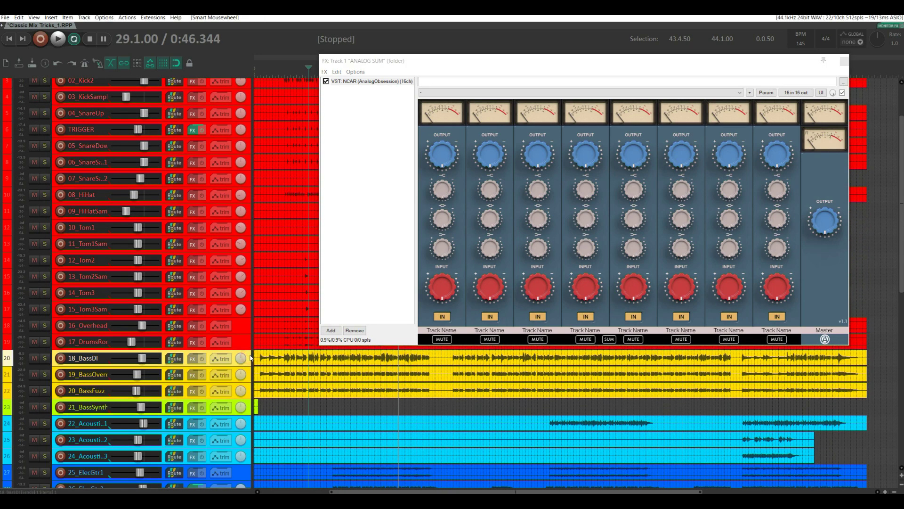
pyautogui.click(174, 358)
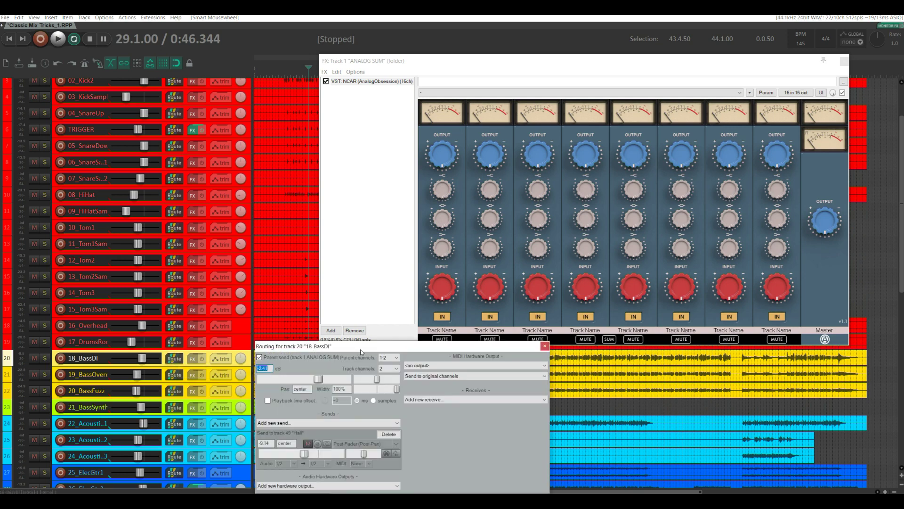
pyautogui.moveTo(356, 347); pyautogui.dragTo(177, 157)
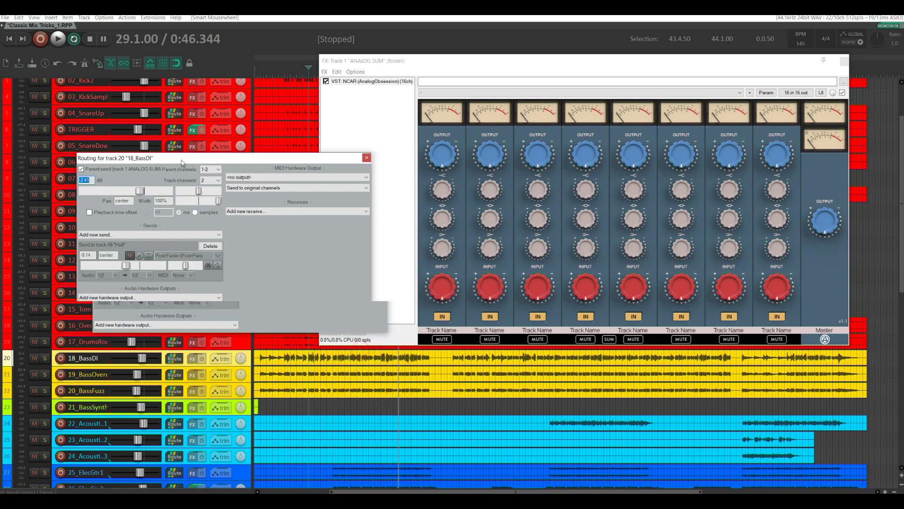
pyautogui.click(210, 168)
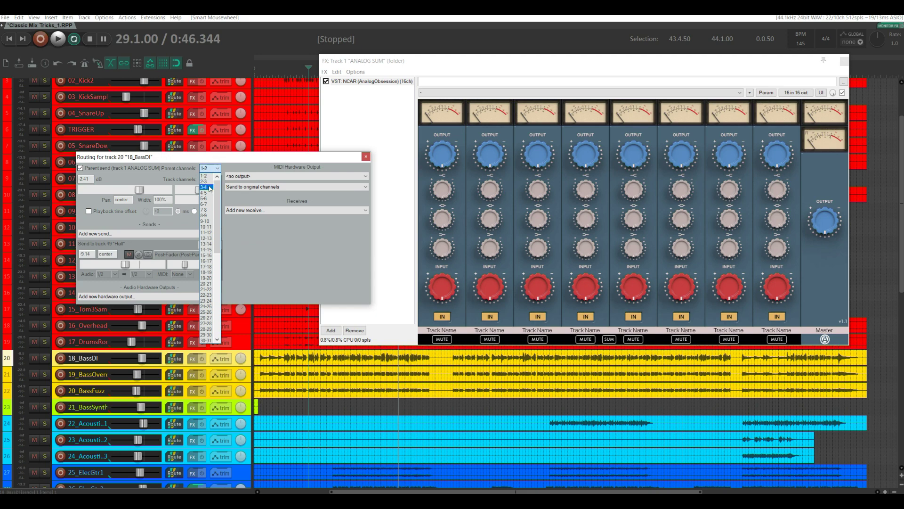
pyautogui.click(209, 187)
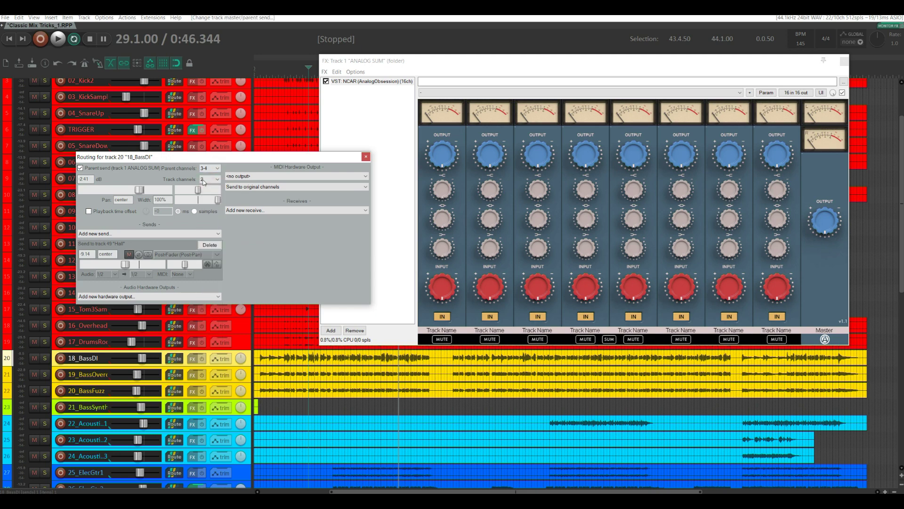
pyautogui.click(366, 158)
# - Route the 19_BassOverdrive parent send to ANALOG SUM channels 3-4 and close its routing window
pyautogui.click(174, 374)
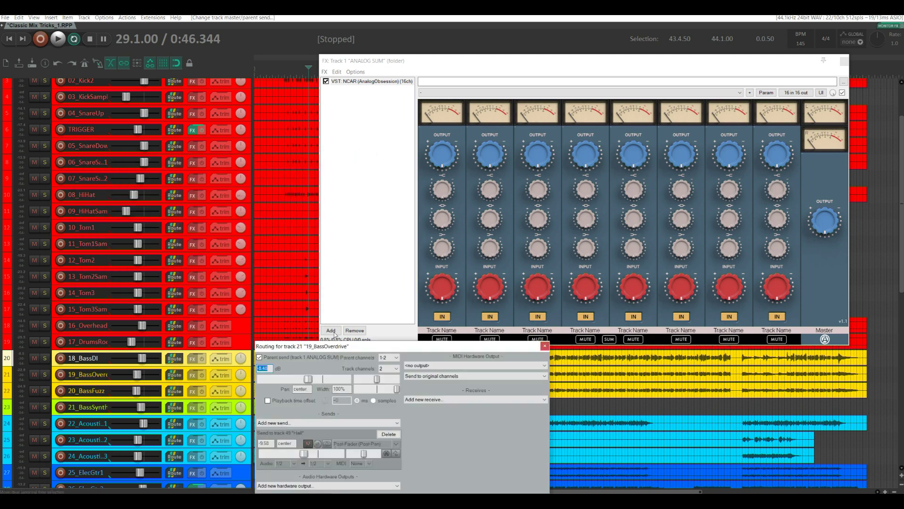
pyautogui.moveTo(353, 345); pyautogui.dragTo(309, 229)
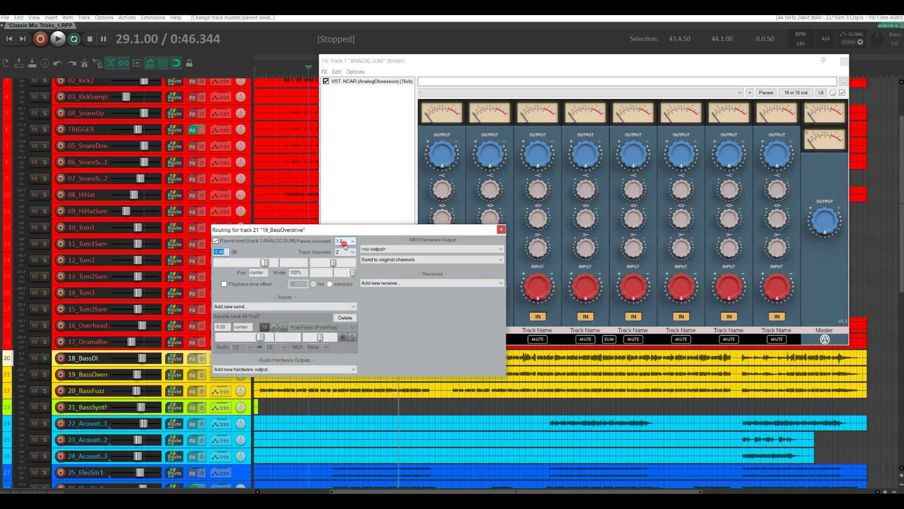
pyautogui.click(345, 243)
pyautogui.click(342, 260)
pyautogui.moveTo(329, 229); pyautogui.dragTo(404, 181)
pyautogui.scroll(3, 104, 131)
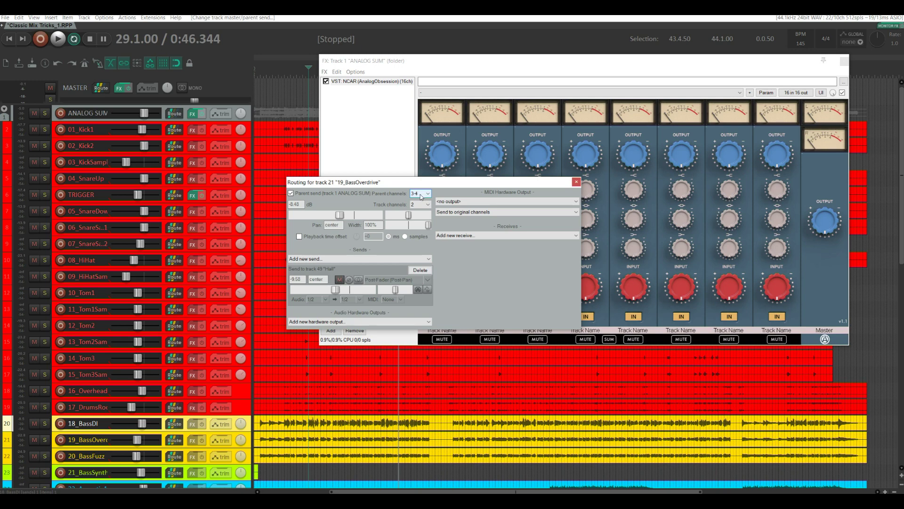
pyautogui.click(576, 182)
# - Recheck the parent channel assignment in the 19_BassOverdrive routing
pyautogui.scroll(-2, 176, 405)
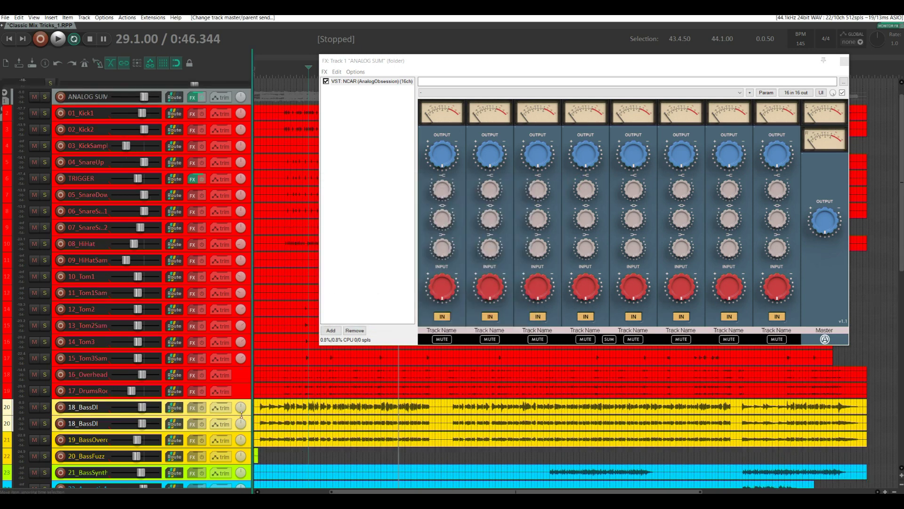
pyautogui.click(174, 408)
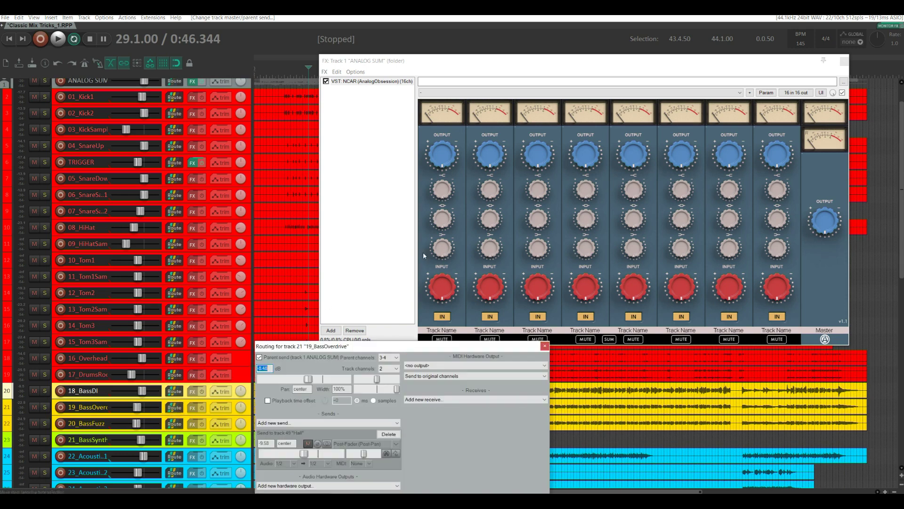
pyautogui.click(545, 346)
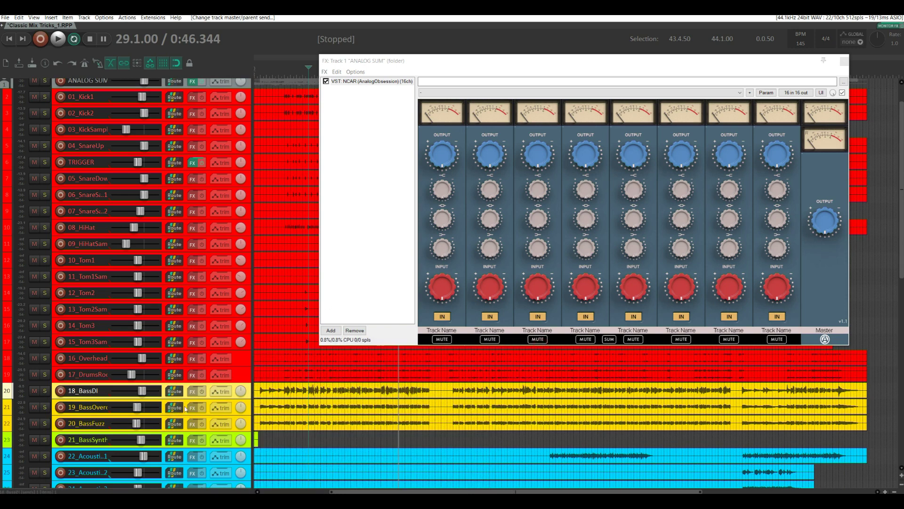
# - Route the parent sends of 20_BassFuzz and 21_BassSynth to ANALOG SUM channels 3-4
pyautogui.click(174, 424)
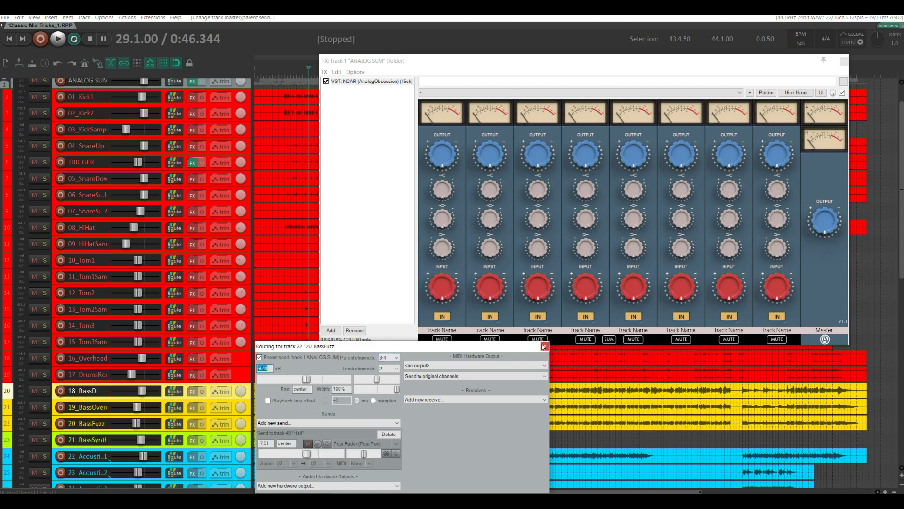
pyautogui.click(543, 347)
pyautogui.click(174, 440)
pyautogui.scroll(-1, 396, 360)
pyautogui.click(545, 346)
# - Mute all tracks from the first acoustic guitar track (22) down to the 1176's NY track
pyautogui.scroll(-5, 72, 295)
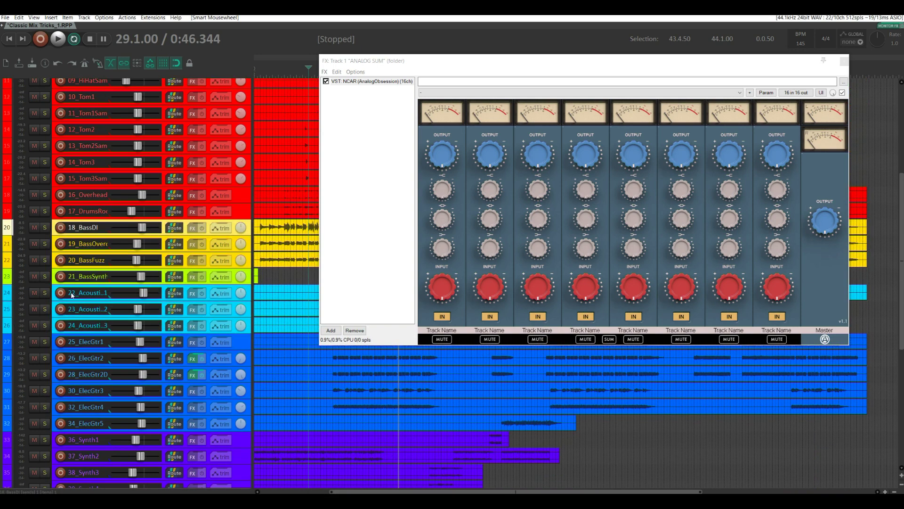
pyautogui.moveTo(34, 292); pyautogui.dragTo(34, 485)
pyautogui.scroll(-3, 33, 485)
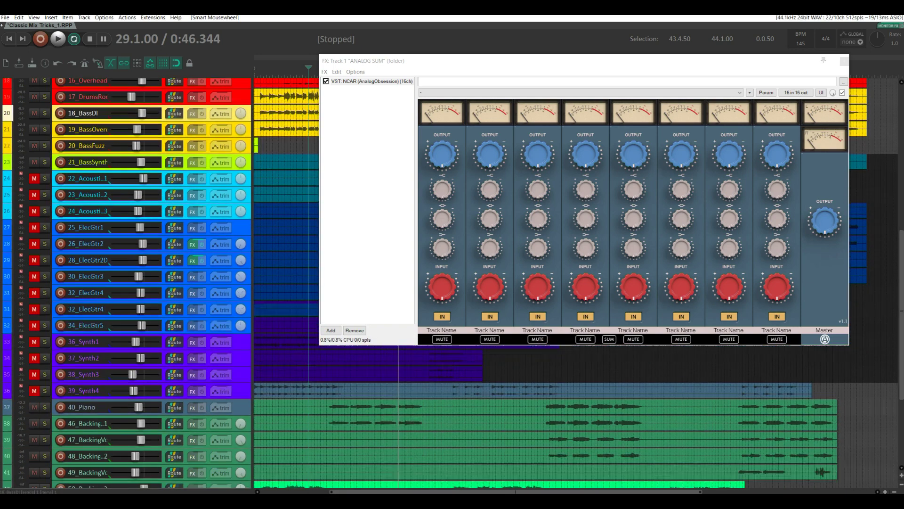
pyautogui.scroll(-3, 34, 471)
pyautogui.moveTo(34, 244); pyautogui.dragTo(34, 456)
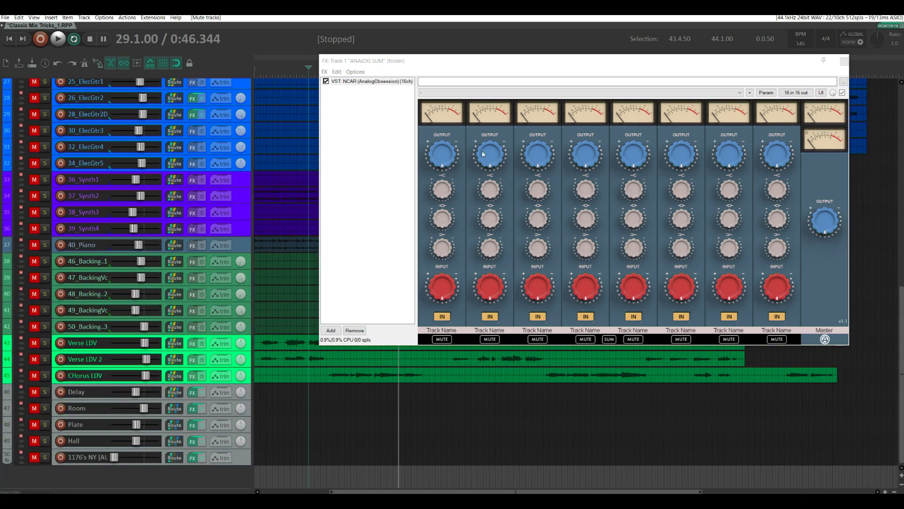
# - Check the parent channel assignment in the 14_Tom3 routing and close its window
pyautogui.scroll(6, 269, 202)
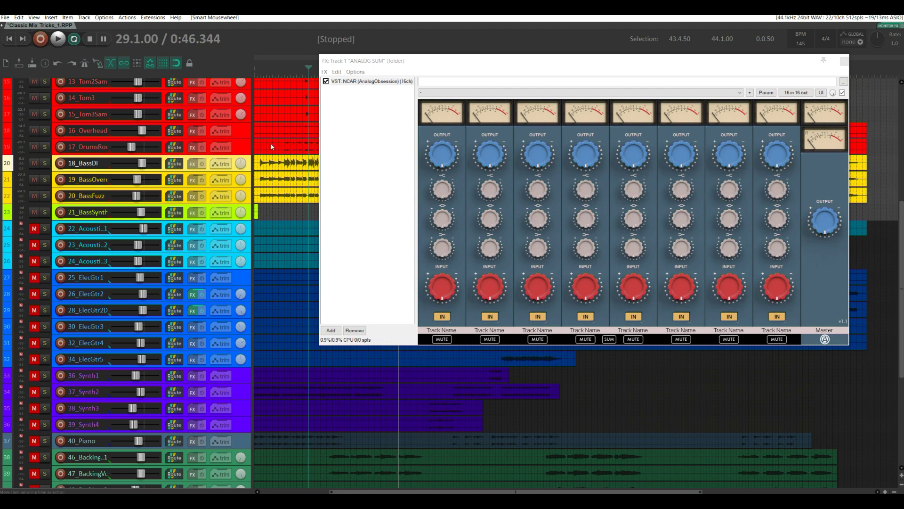
pyautogui.scroll(1, 272, 146)
pyautogui.click(174, 131)
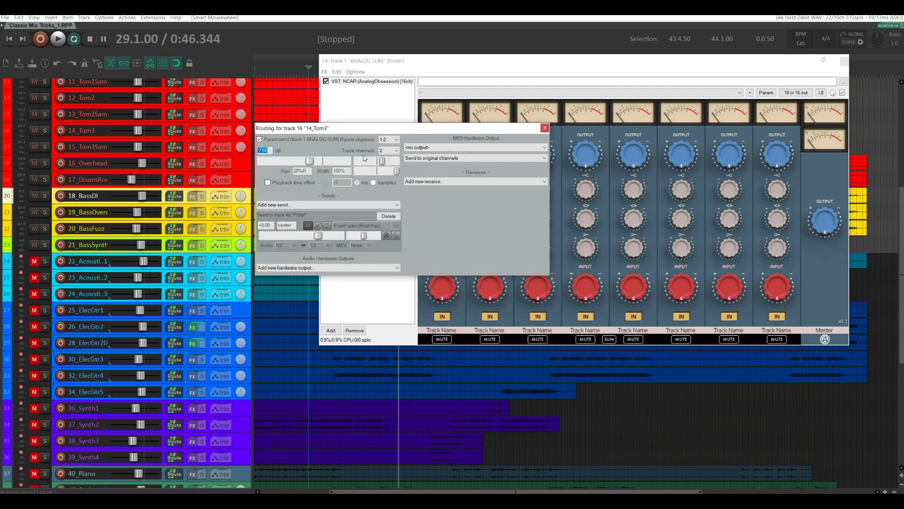
pyautogui.click(545, 128)
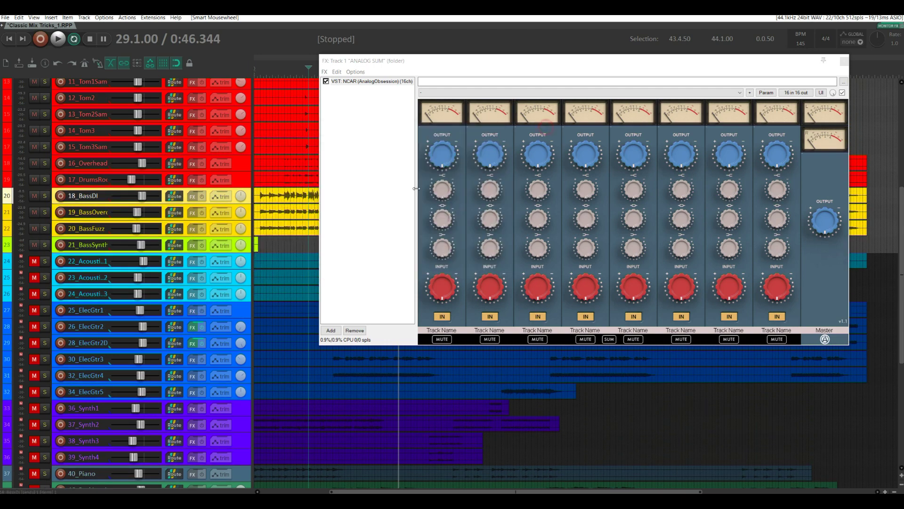
# - Play the unmuted drums and bass through NCAR and stop playback again
pyautogui.press('space')
pyautogui.click(499, 144)
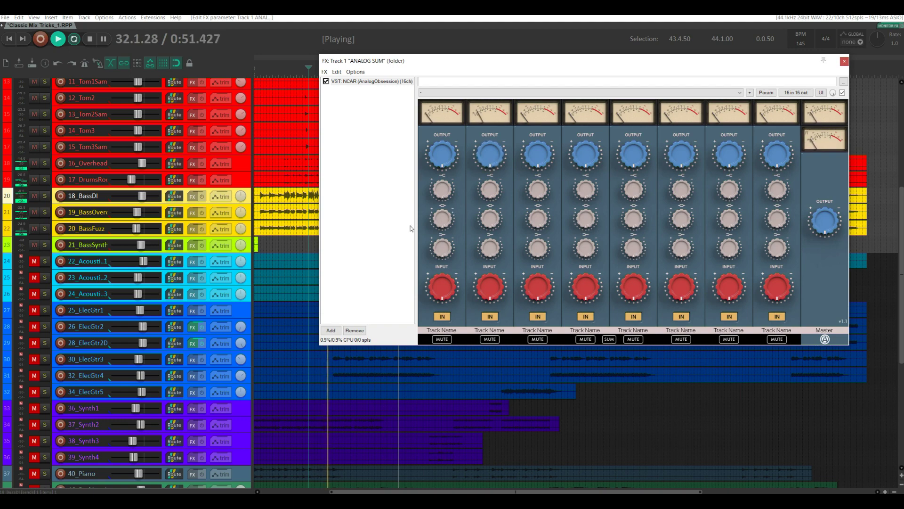
pyautogui.press('space')
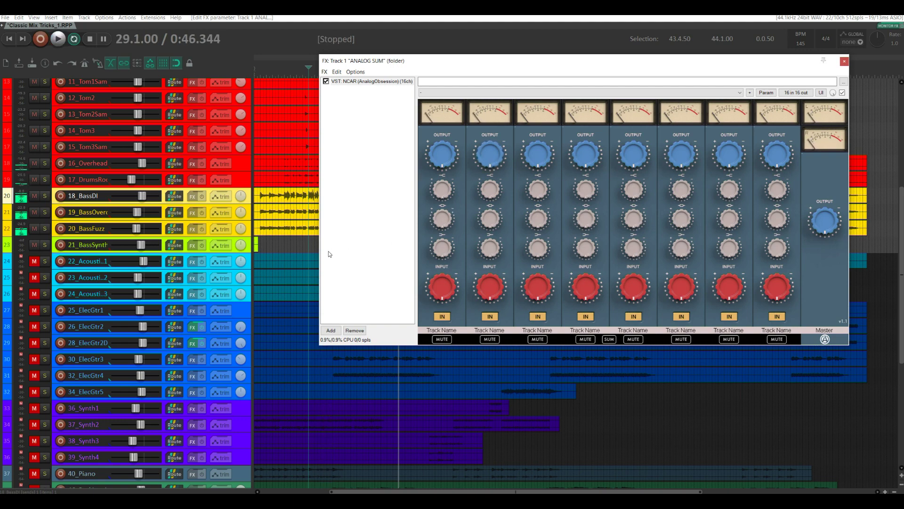
# - Route the parent send of 22_AcousticGtr1 to ANALOG SUM channels 5-6 and close its routing window
pyautogui.click(175, 264)
pyautogui.click(389, 270)
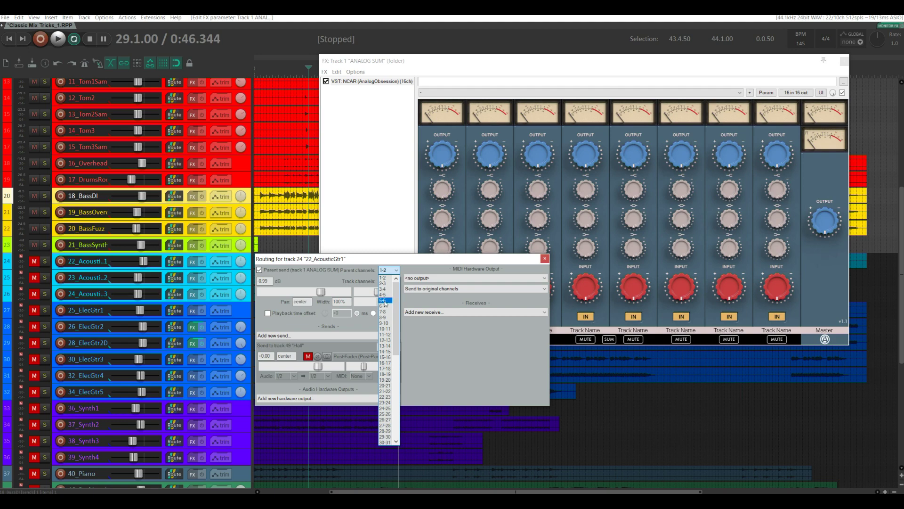
pyautogui.click(385, 301)
pyautogui.click(544, 259)
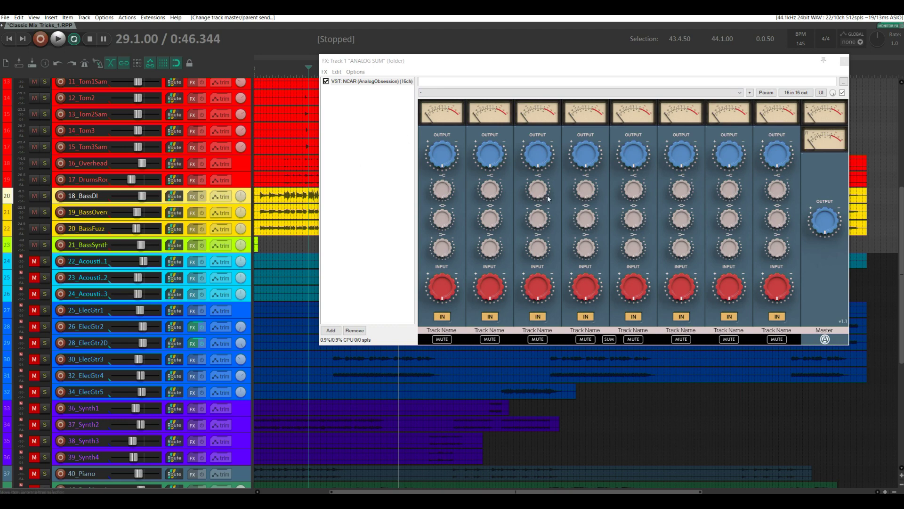
# - Inspect NCAR's input and output mapping in the plug-in pin connector
pyautogui.click(366, 84)
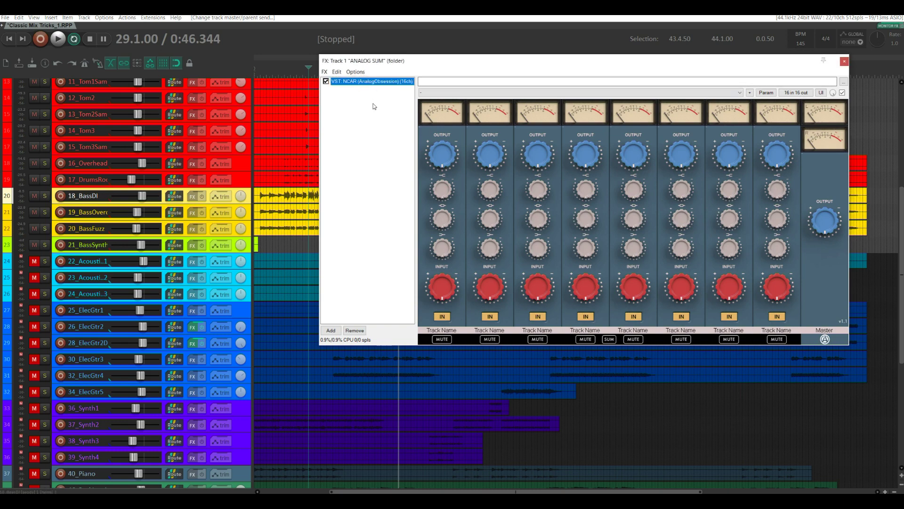
pyautogui.click(791, 93)
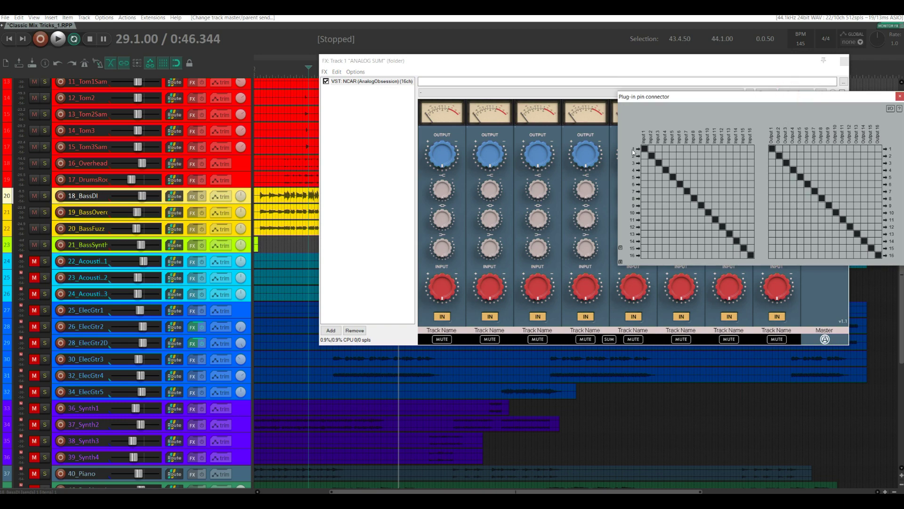
pyautogui.click(900, 96)
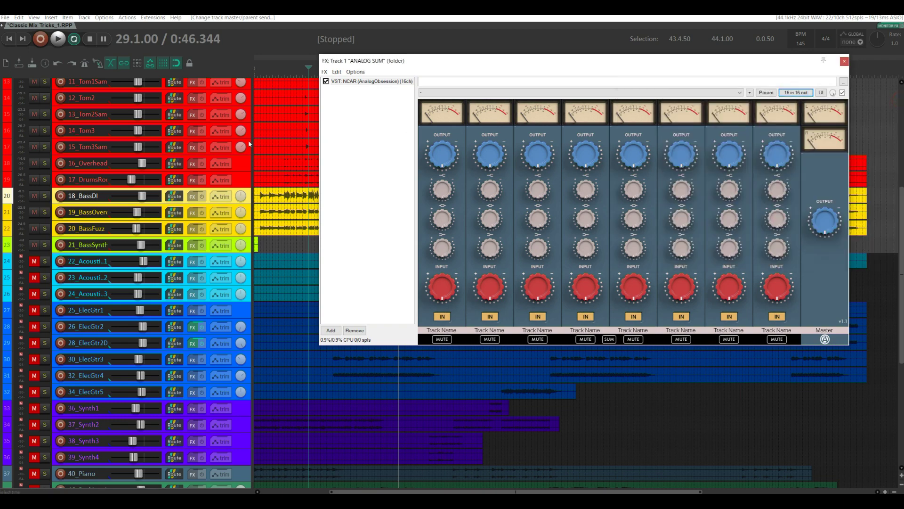
# - Recheck the parent channel assignment in the 22_AcousticGtr1 routing and close its window
pyautogui.scroll(6, 203, 143)
pyautogui.scroll(1, 203, 143)
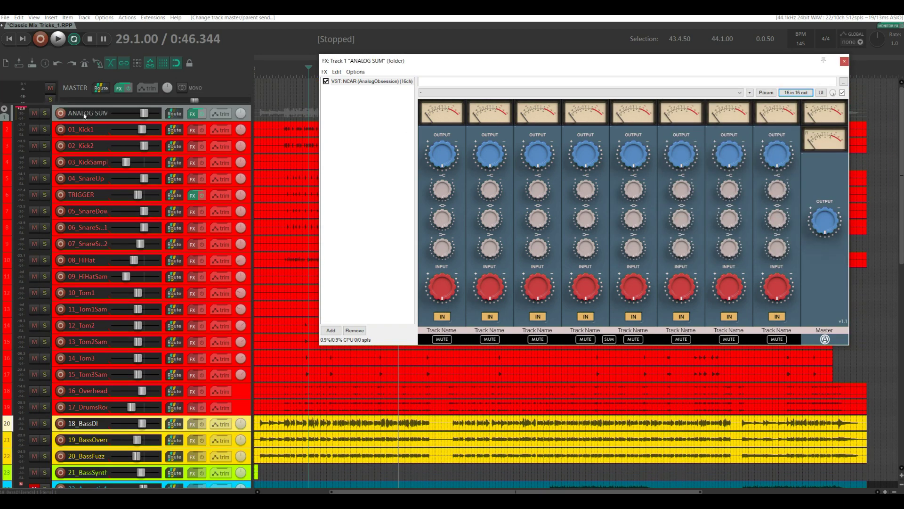
pyautogui.scroll(-5, 238, 119)
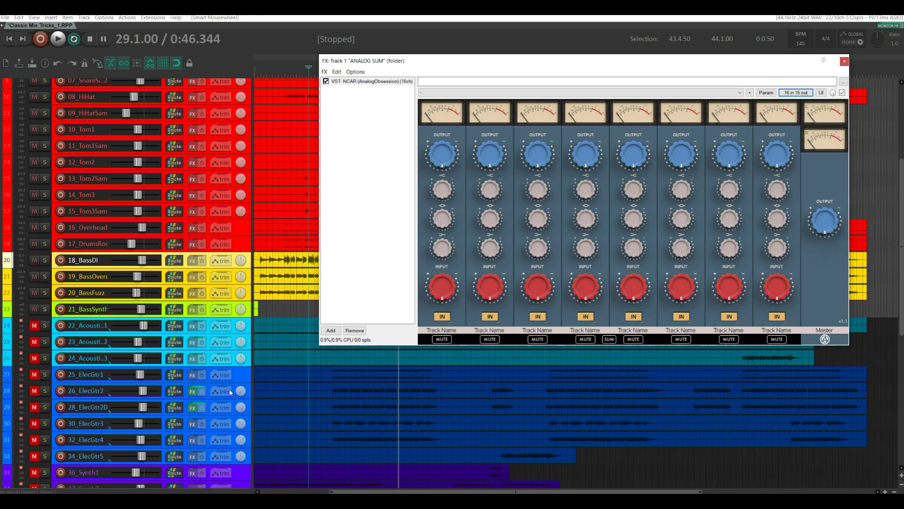
pyautogui.click(174, 328)
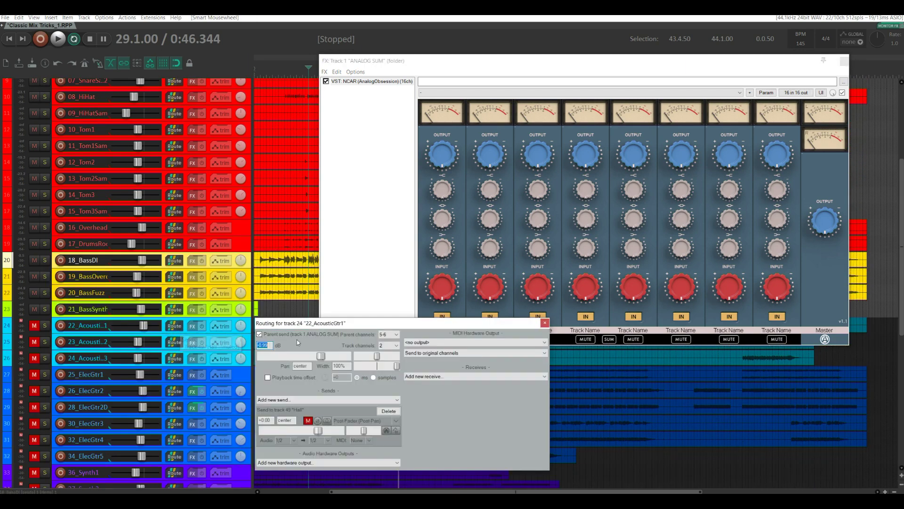
pyautogui.moveTo(361, 325); pyautogui.dragTo(337, 227)
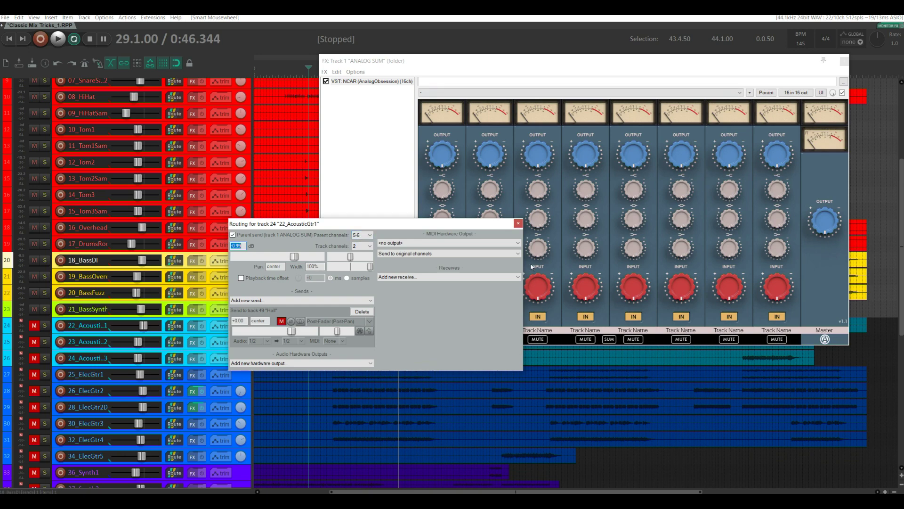
pyautogui.click(518, 224)
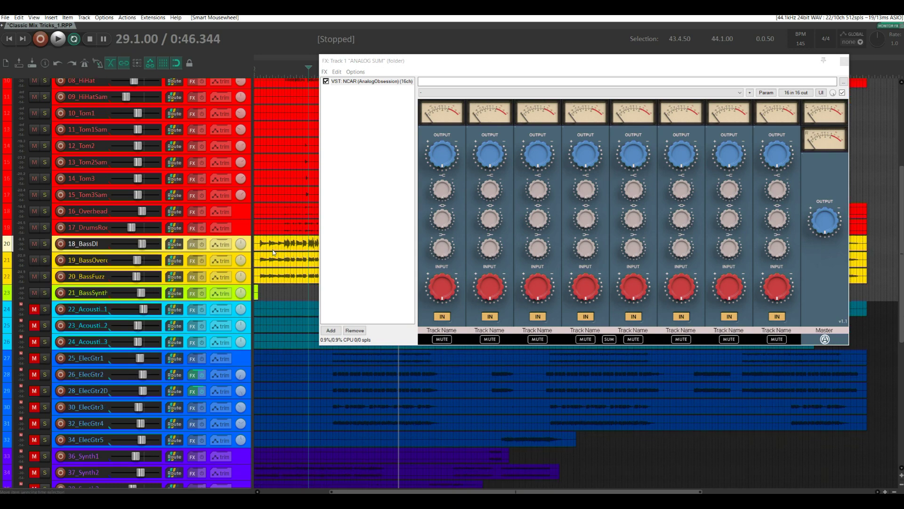
# - Rename the ANALOG SUM folder track to DRUMS
pyautogui.scroll(5, 273, 253)
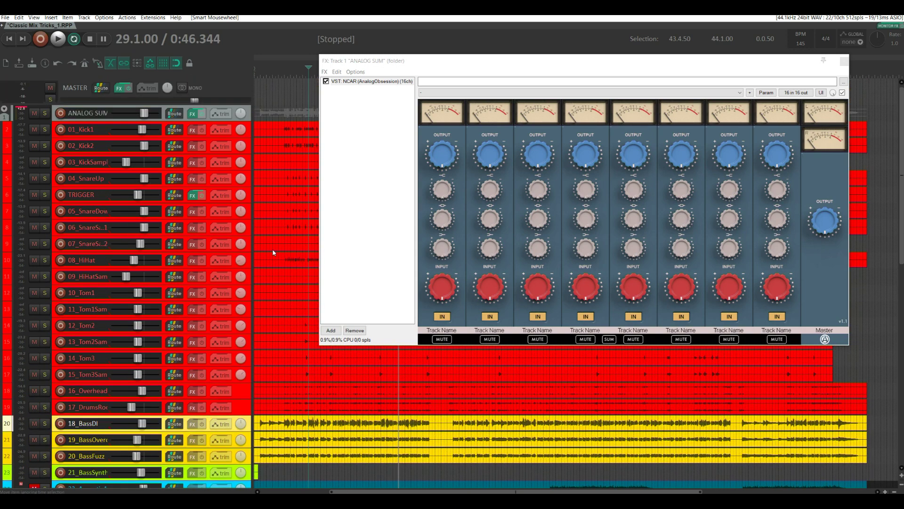
pyautogui.doubleClick(94, 113)
pyautogui.write('DRUMS')
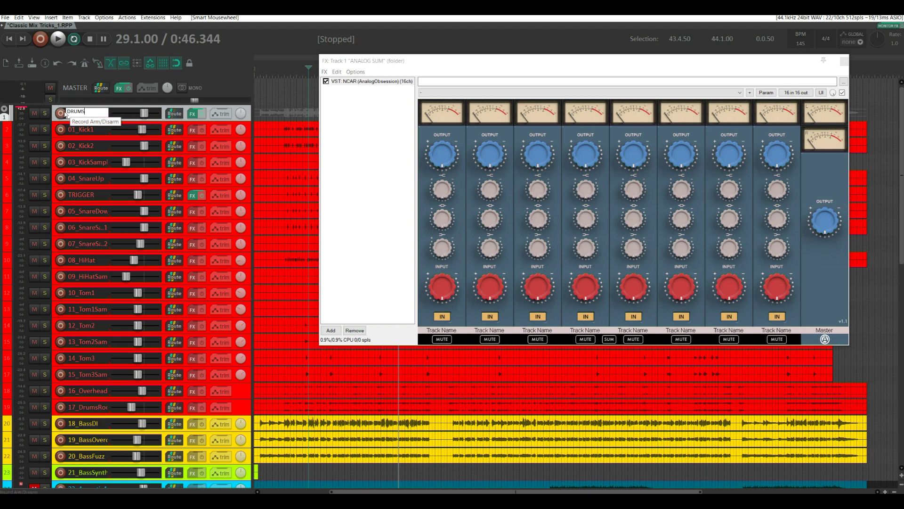
pyautogui.press('Return')
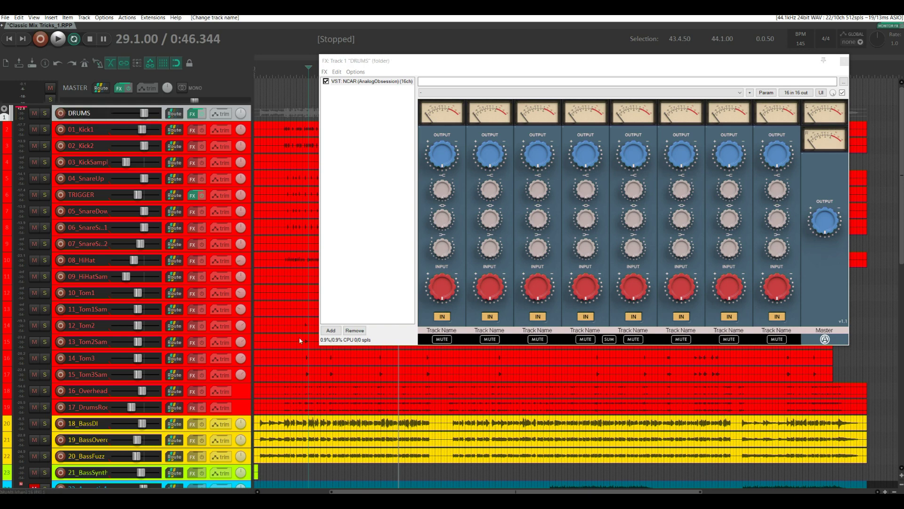
# - Select all tracks from 18_BassDI down to the 1176's NY track and move them out of the DRUMS folder, above it
pyautogui.scroll(-3, 280, 350)
pyautogui.click(246, 347)
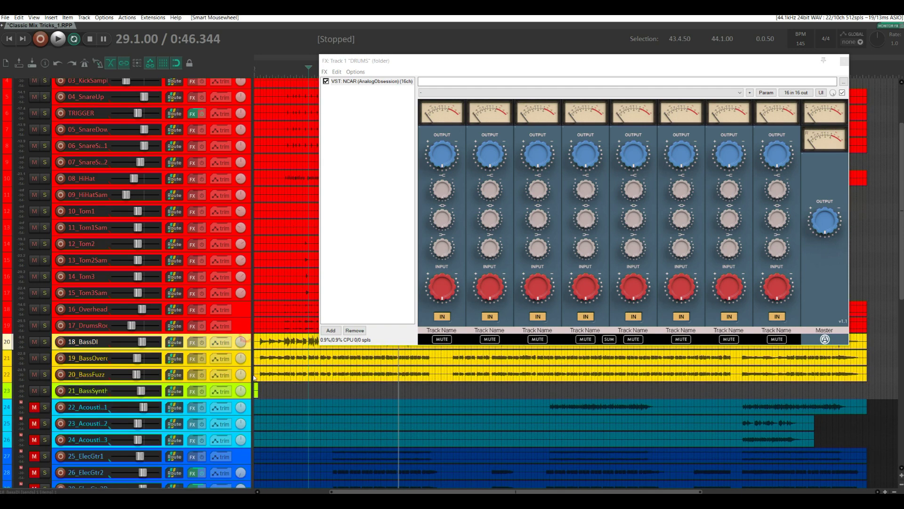
pyautogui.scroll(-5, 246, 347)
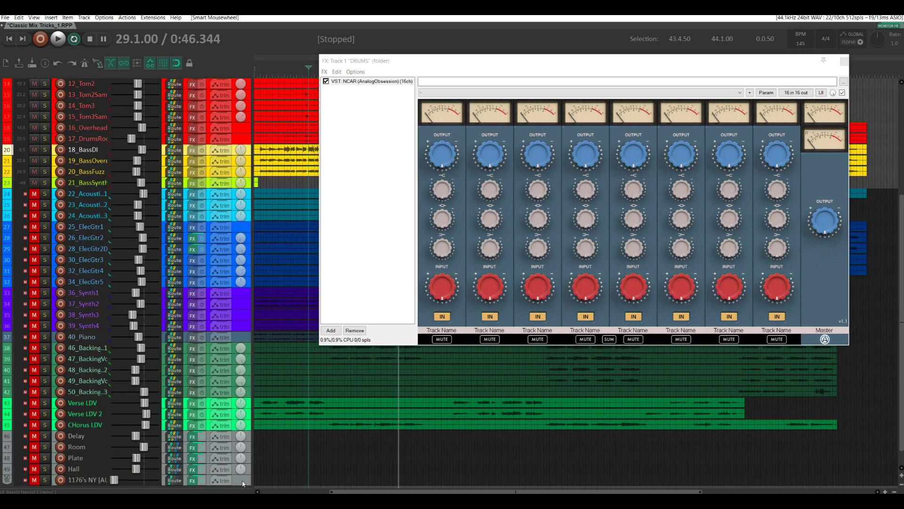
pyautogui.scroll(5, 243, 358)
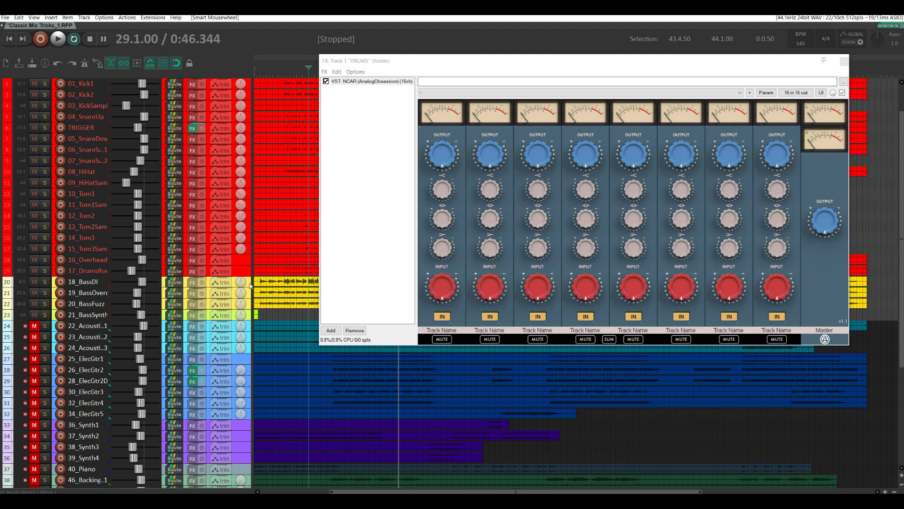
pyautogui.moveTo(251, 285); pyautogui.dragTo(236, 54)
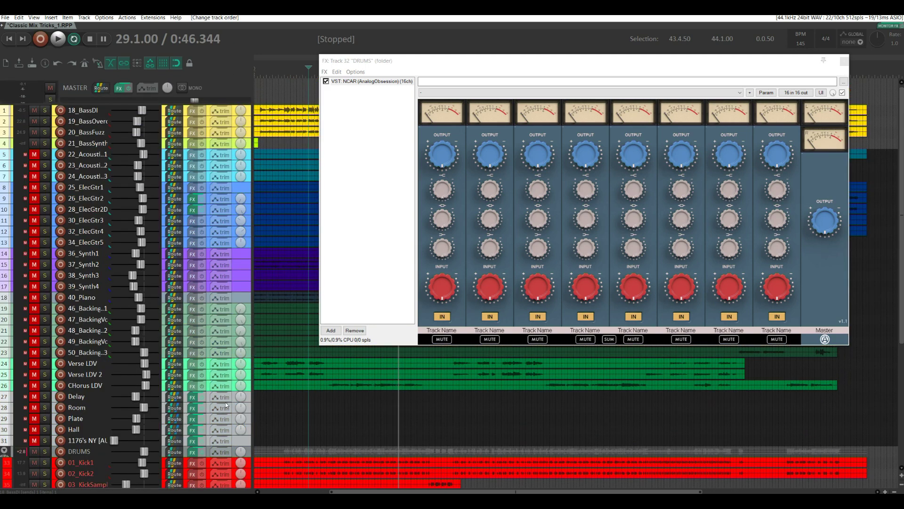
# - Move the DRUMS folder with its drum tracks back to the beginning of the track list
pyautogui.scroll(-3, 226, 404)
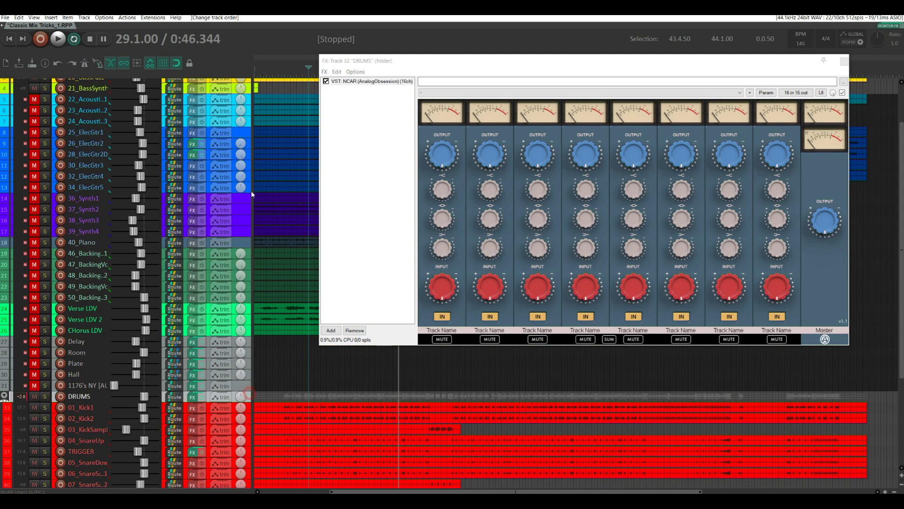
pyautogui.moveTo(249, 394); pyautogui.dragTo(252, 54)
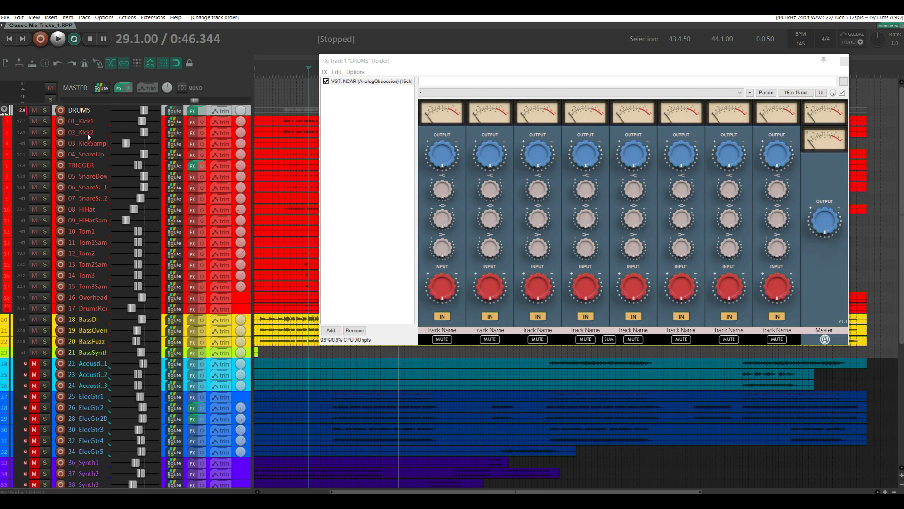
pyautogui.doubleClick(151, 112)
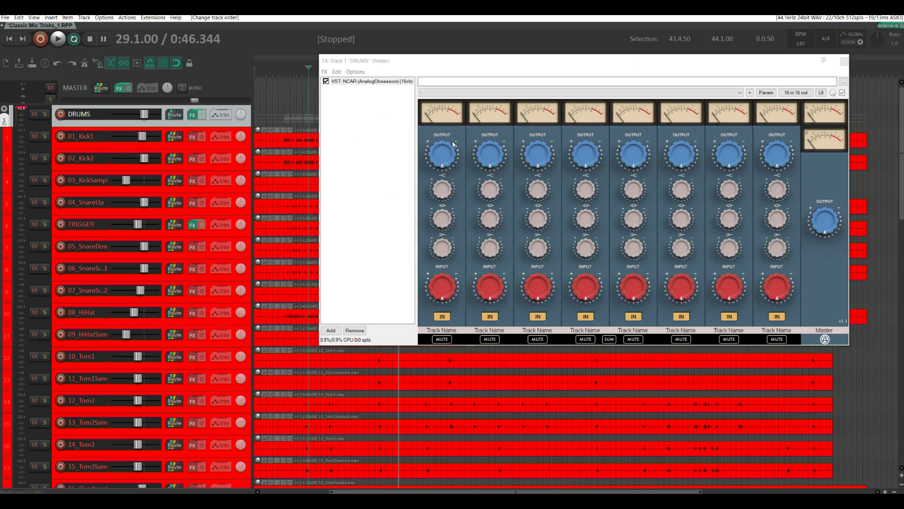
# - Check the 01_Kick1 parent channels and route the parent sends of 04_SnareUp and TRIGGER to DRUMS channels 3-4
pyautogui.click(171, 139)
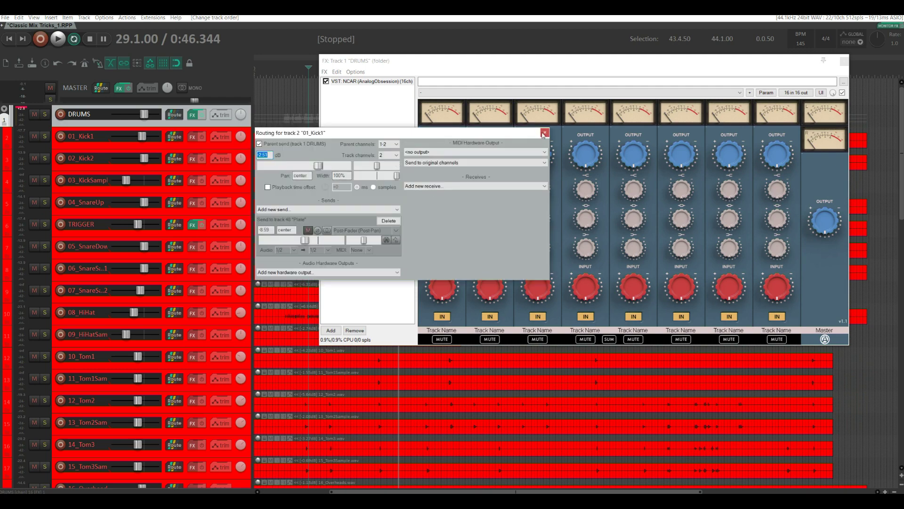
pyautogui.click(544, 133)
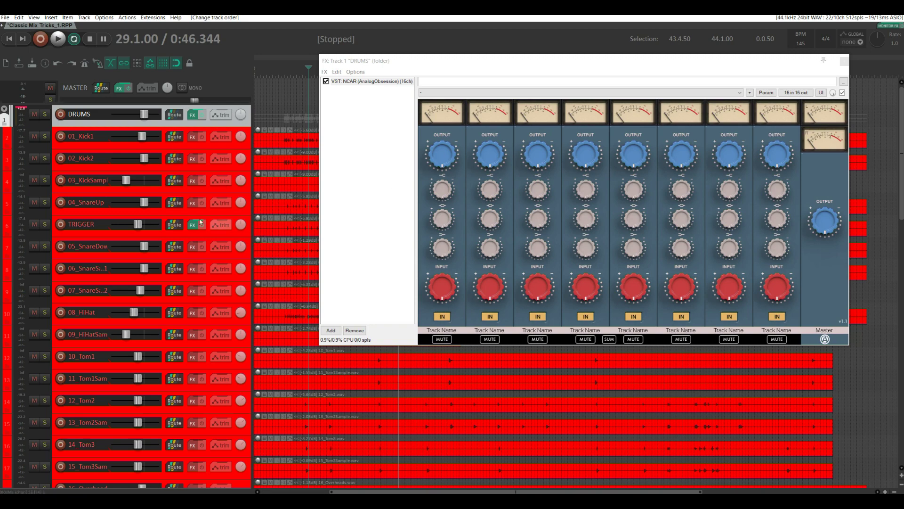
pyautogui.click(175, 209)
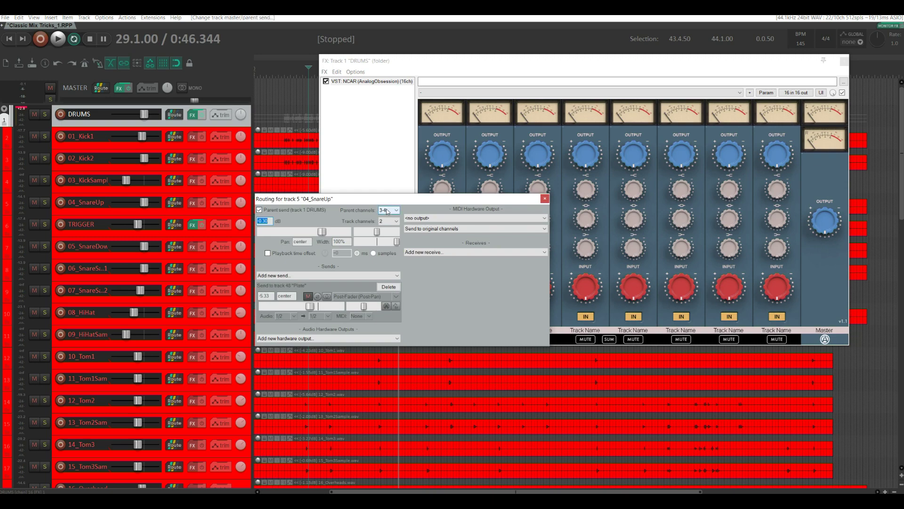
pyautogui.click(545, 198)
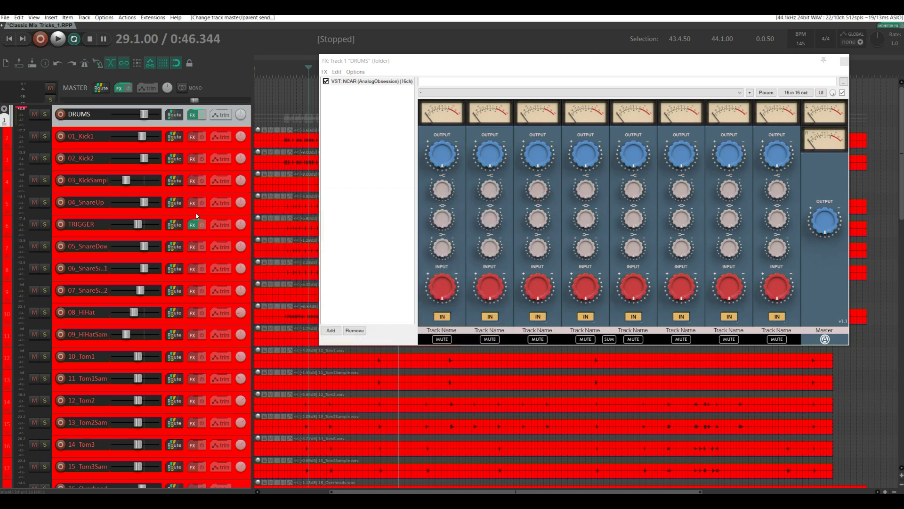
pyautogui.click(174, 225)
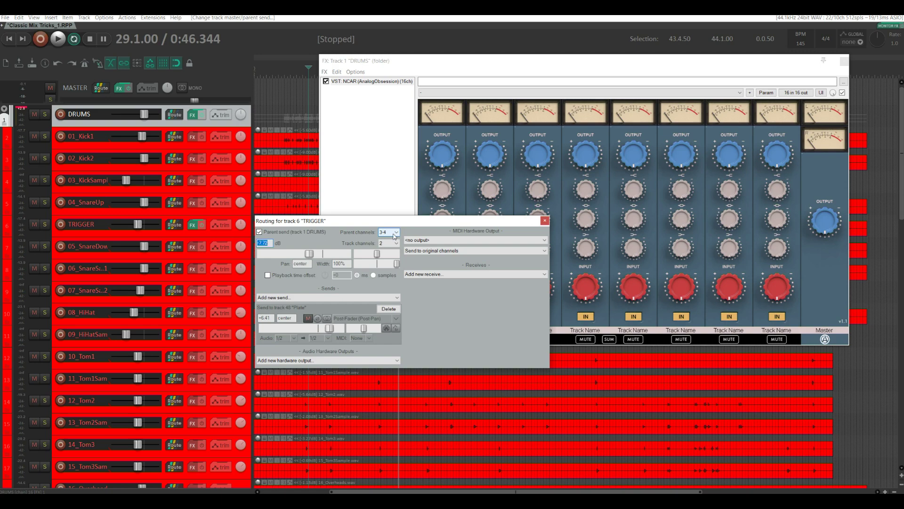
pyautogui.click(545, 220)
# - Route the parent sends of 06_SnareSample1 and 07_SnareSample2 to the same DRUMS channel pair as the other snare tracks
pyautogui.click(175, 268)
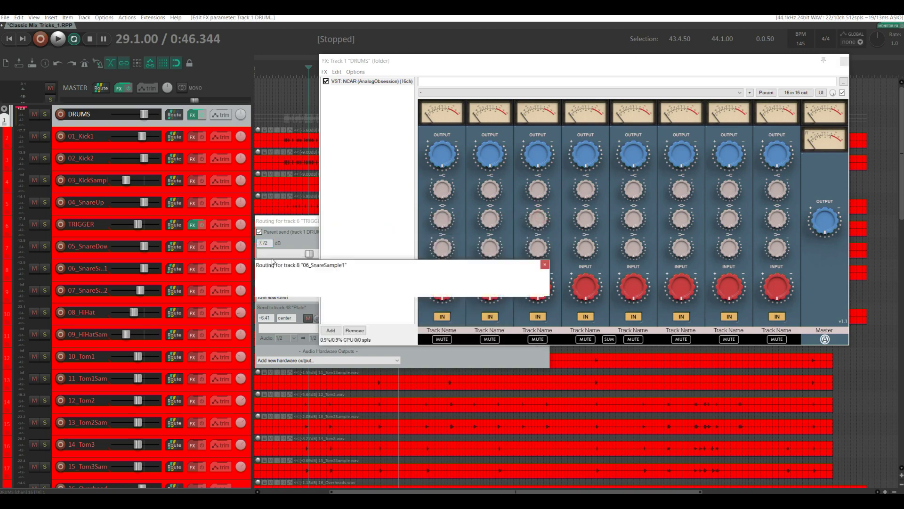
pyautogui.click(545, 264)
pyautogui.click(174, 291)
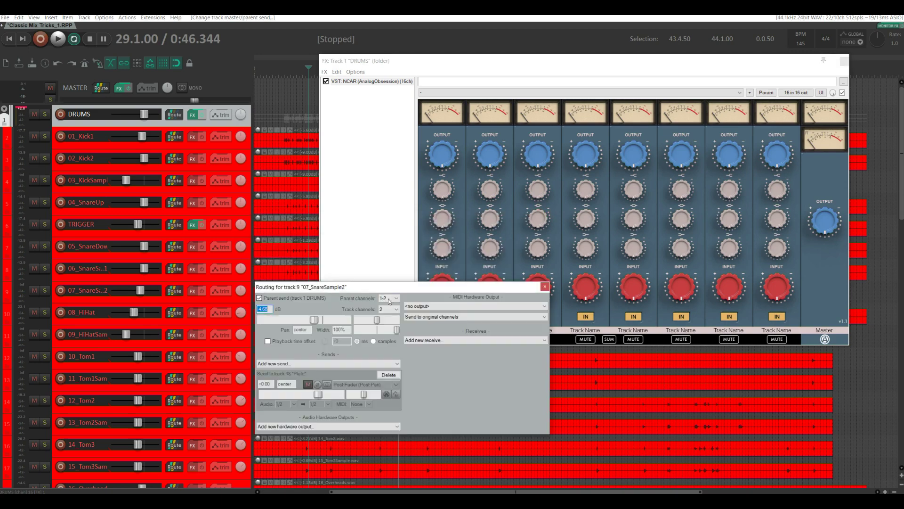
pyautogui.click(545, 286)
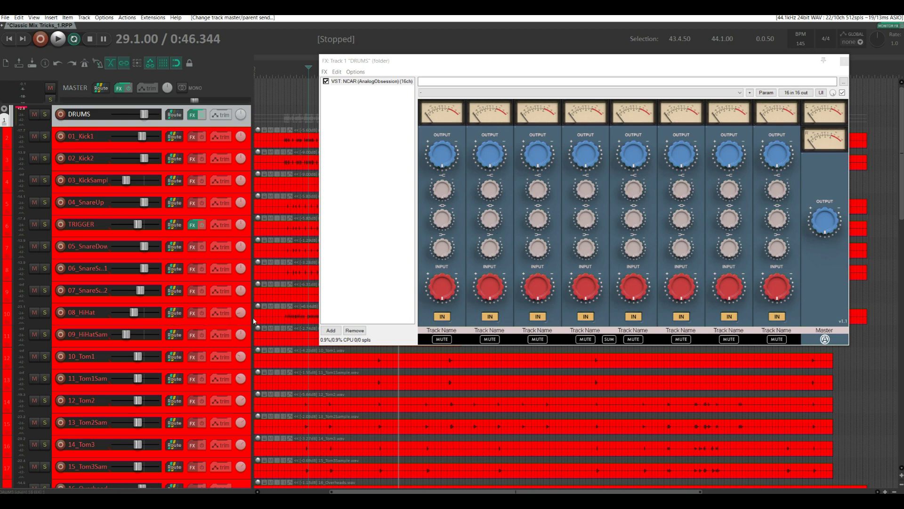
# - Change the parent send channels of 09_HiHatSample and close its routing window
pyautogui.click(174, 335)
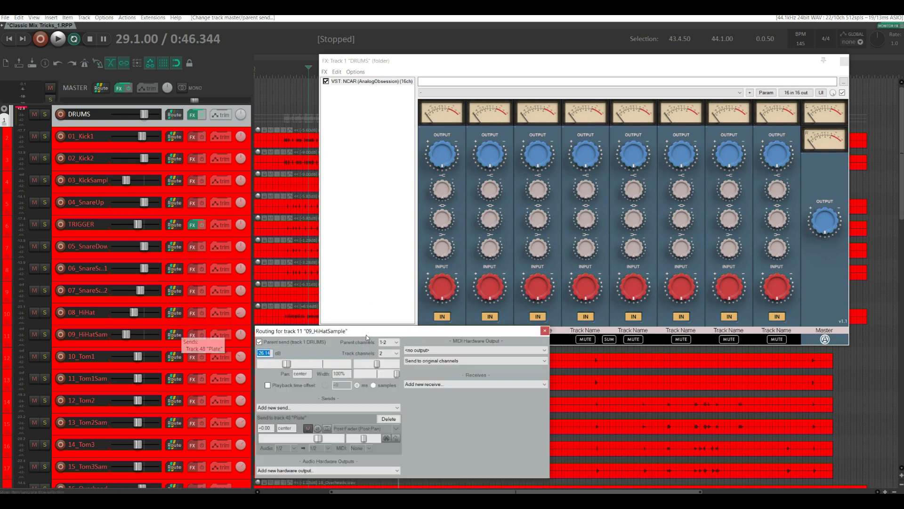
pyautogui.scroll(-3, 386, 346)
pyautogui.press('Escape')
pyautogui.scroll(-1, 173, 310)
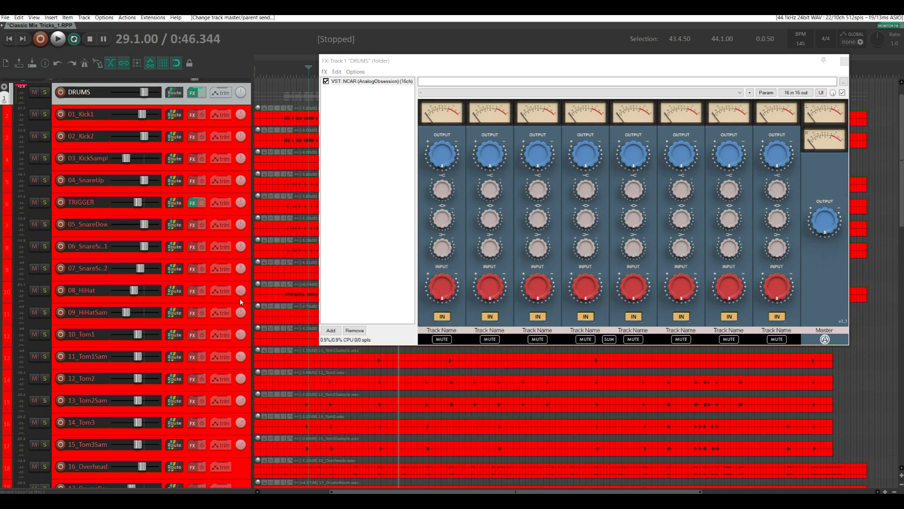
# - Change the parent send channels of 08_HiHat in its routing settings and close the routing window
pyautogui.click(174, 290)
pyautogui.scroll(-1, 393, 310)
pyautogui.scroll(-4, 392, 299)
pyautogui.click(545, 287)
pyautogui.scroll(-1, 262, 347)
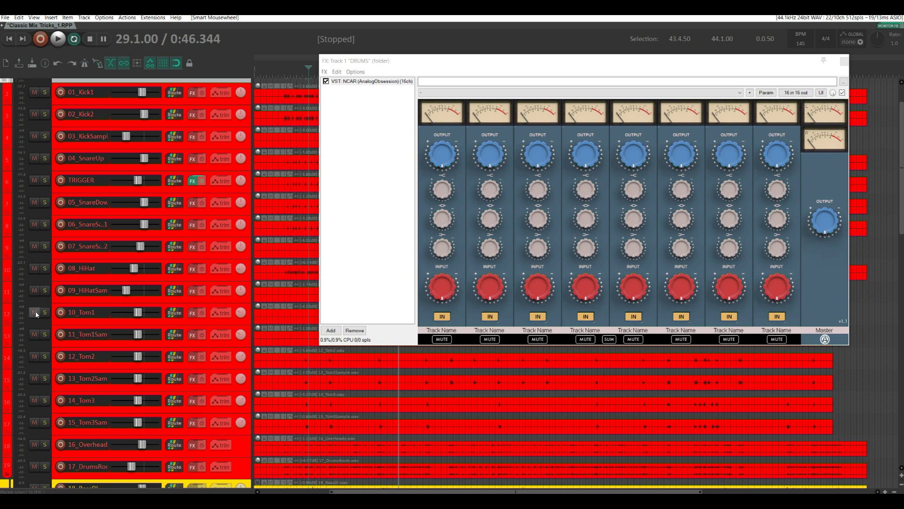
# - Mute the tom, overhead and drum room tracks from 10_Tom1 through 17_DrumsRoom
pyautogui.moveTo(35, 312); pyautogui.dragTo(35, 356)
pyautogui.moveTo(30, 433); pyautogui.dragTo(34, 467)
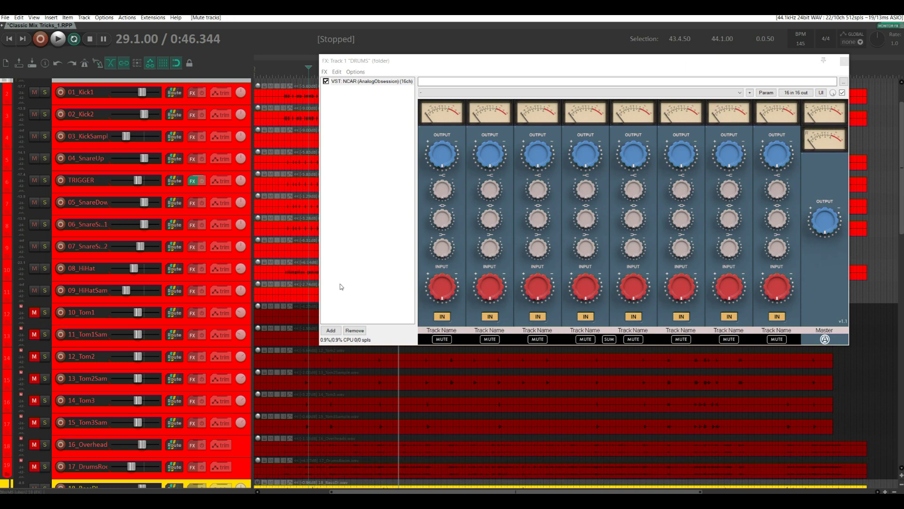
pyautogui.scroll(3, 214, 169)
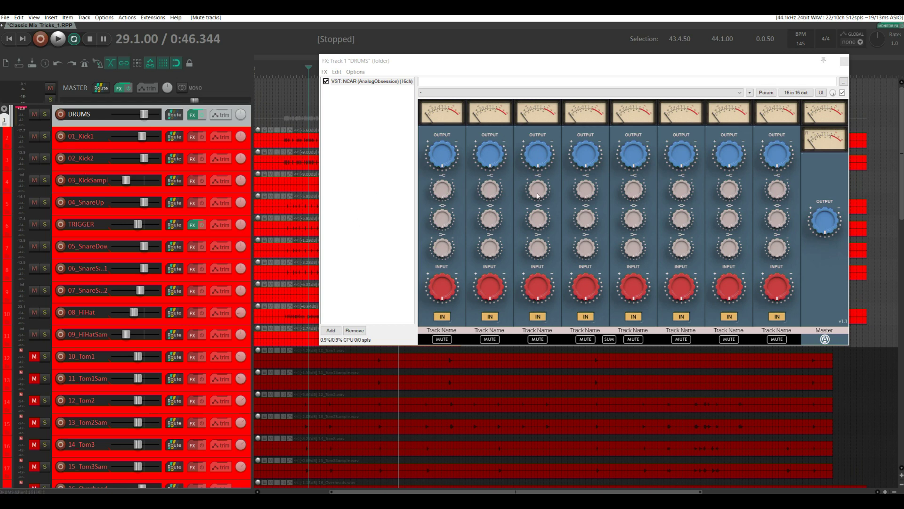
# - Play the unmuted drums from bar 29 through NCAR, try the second channel's output knob and stop playback
pyautogui.press('space')
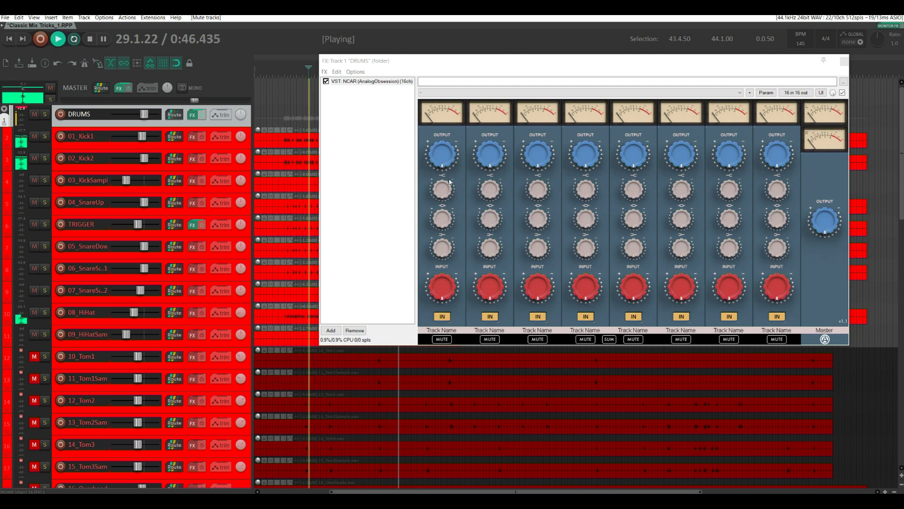
pyautogui.moveTo(481, 139); pyautogui.dragTo(488, 162)
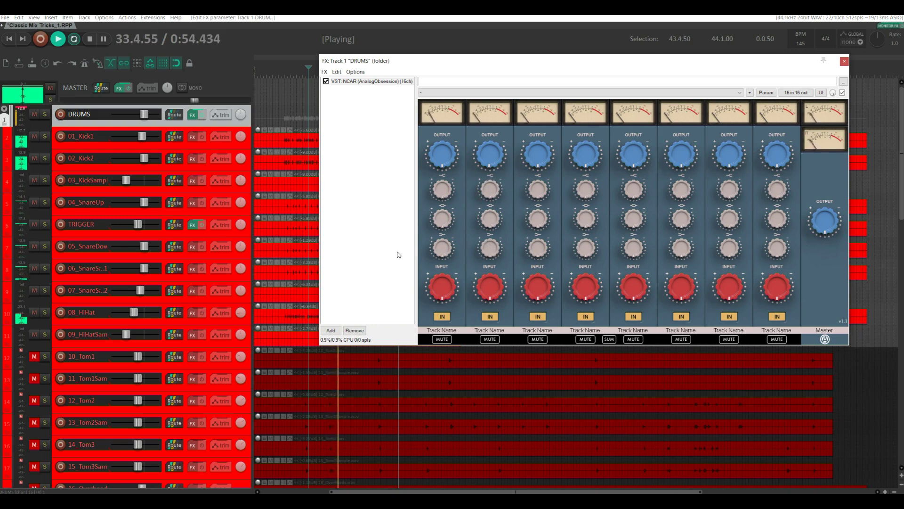
pyautogui.press('space')
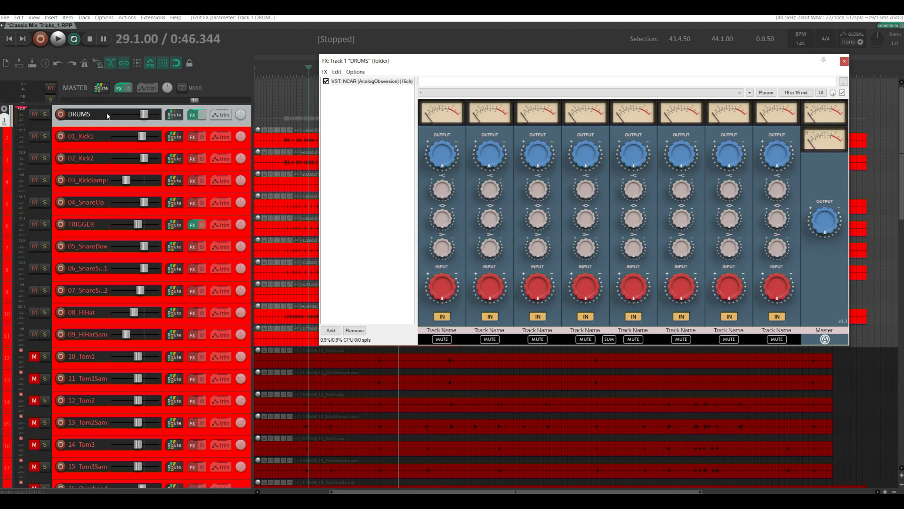
# - Set the parent channels of 18_BassDI's master send to 2-3 and close its routing window
pyautogui.scroll(-10, 96, 212)
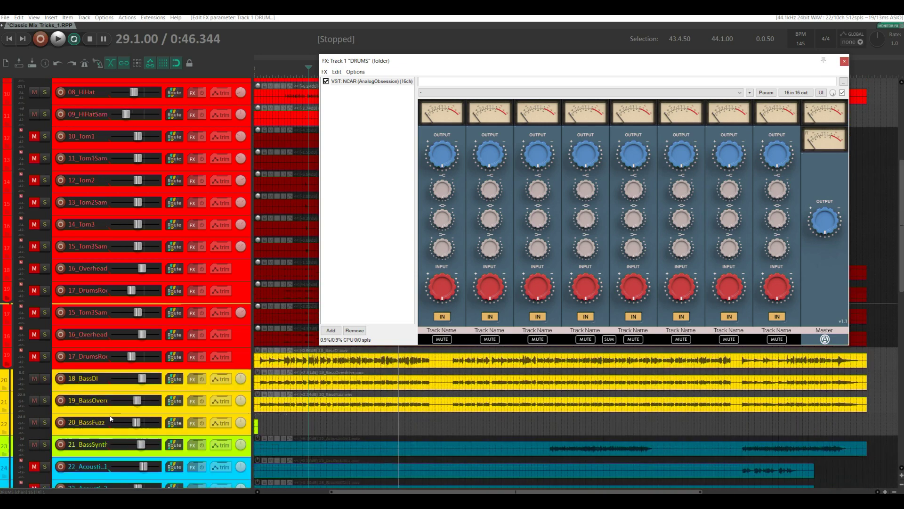
pyautogui.scroll(-3, 97, 282)
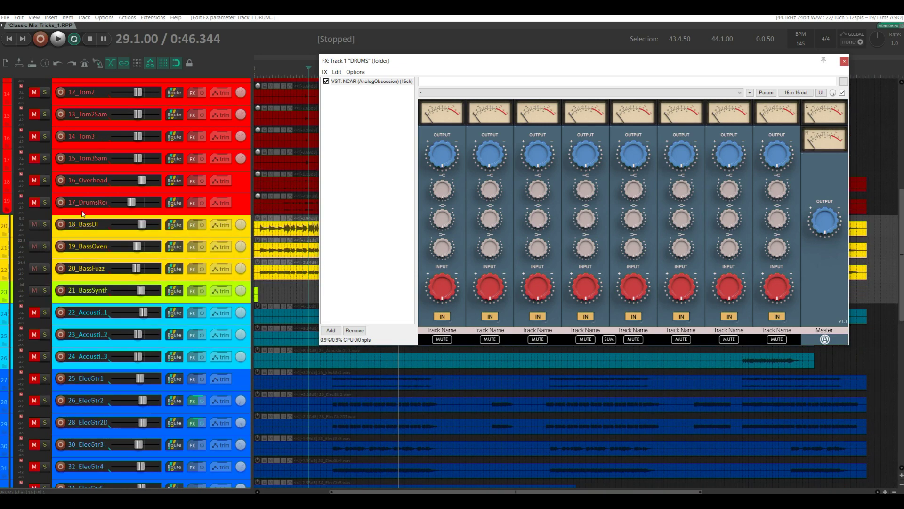
pyautogui.scroll(-3, 93, 302)
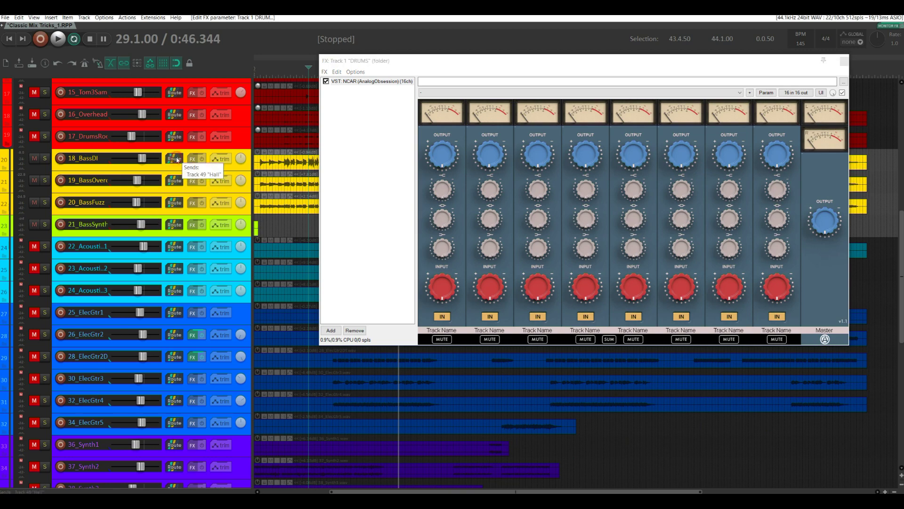
pyautogui.click(174, 158)
pyautogui.scroll(1, 385, 168)
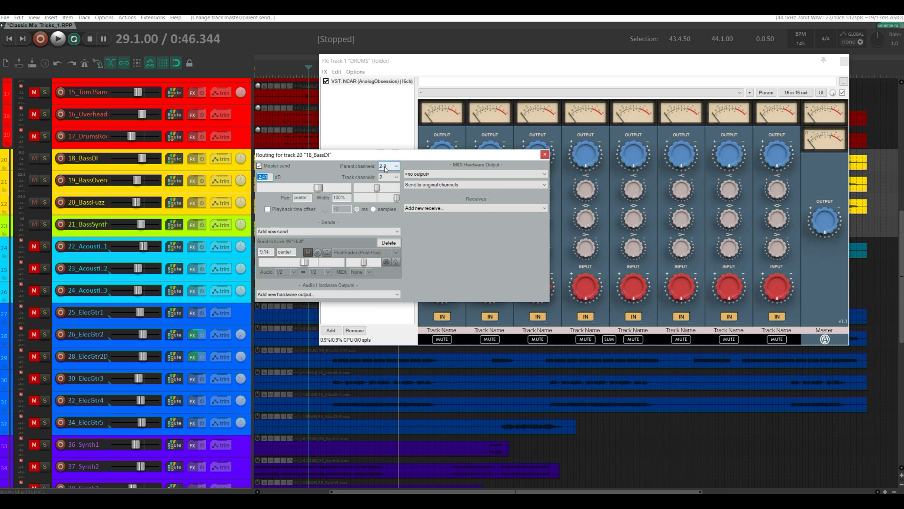
pyautogui.click(544, 155)
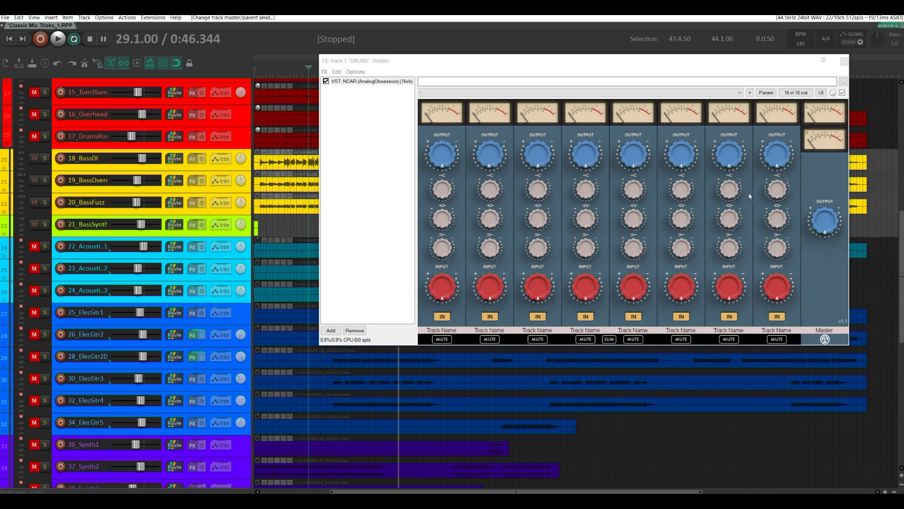
# - Close the NCAR effects window and review the DRUMS folder and the instrument tracks below it
pyautogui.click(844, 61)
pyautogui.scroll(8, 310, 252)
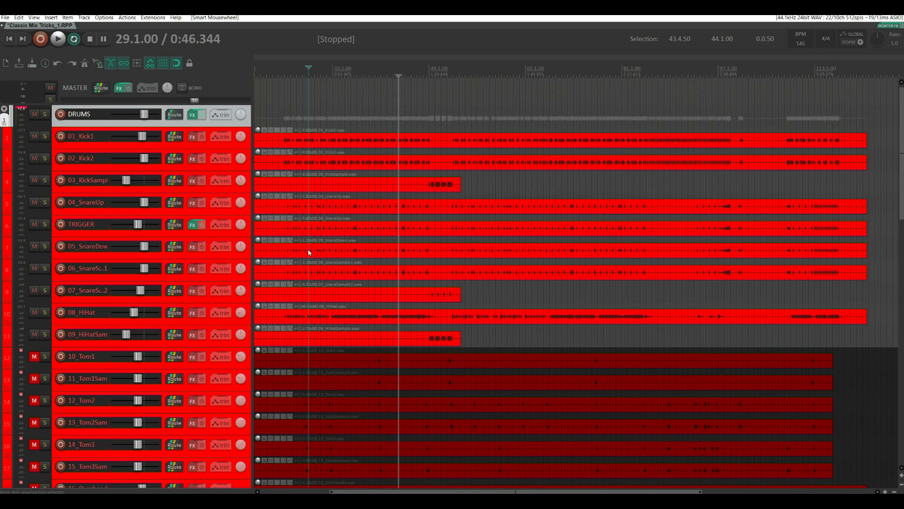
pyautogui.scroll(-4, 309, 253)
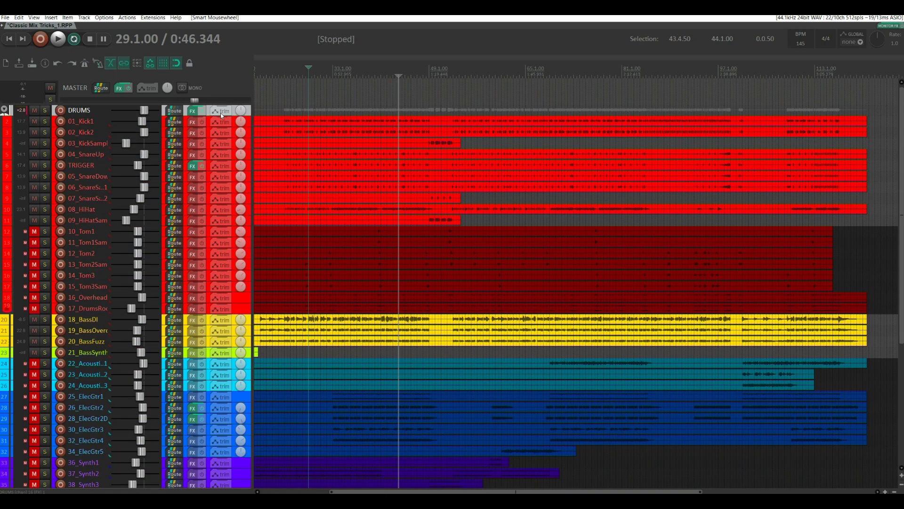
pyautogui.scroll(4, 213, 129)
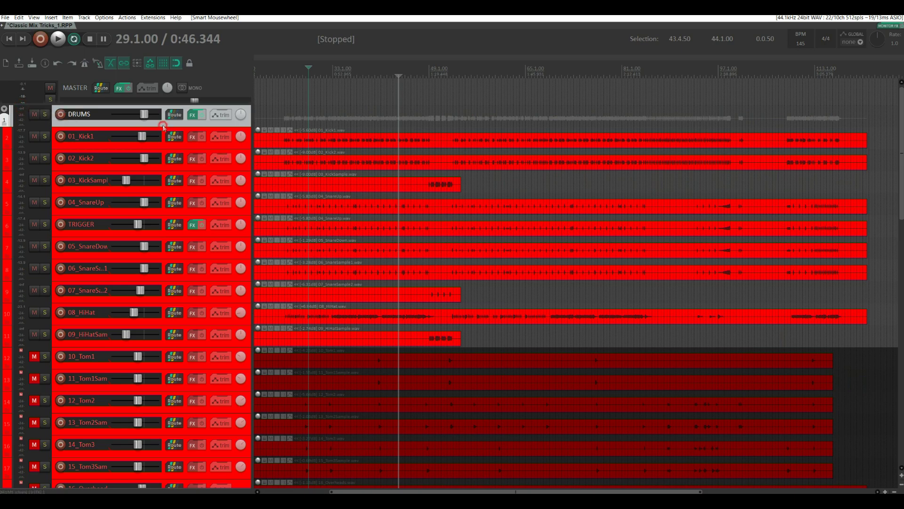
pyautogui.scroll(-8, 164, 128)
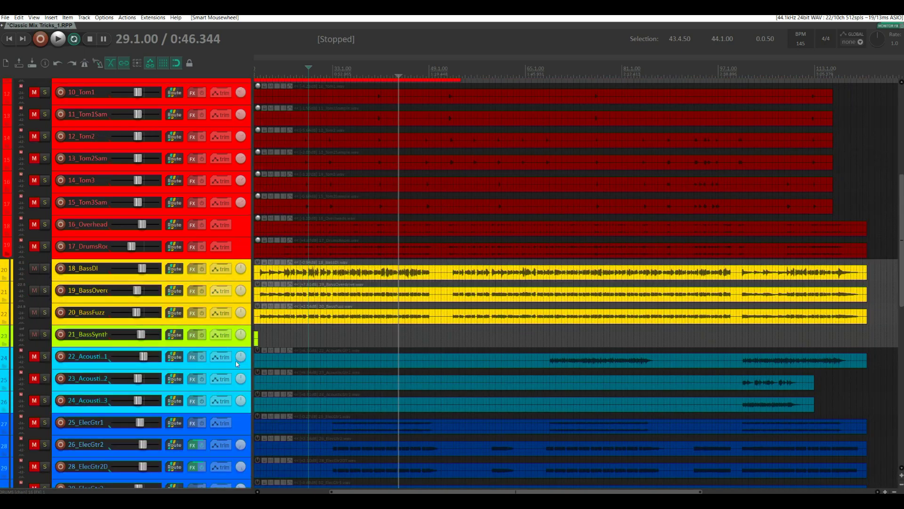
pyautogui.scroll(-3, 219, 380)
pyautogui.scroll(7, 216, 248)
pyautogui.scroll(4, 215, 247)
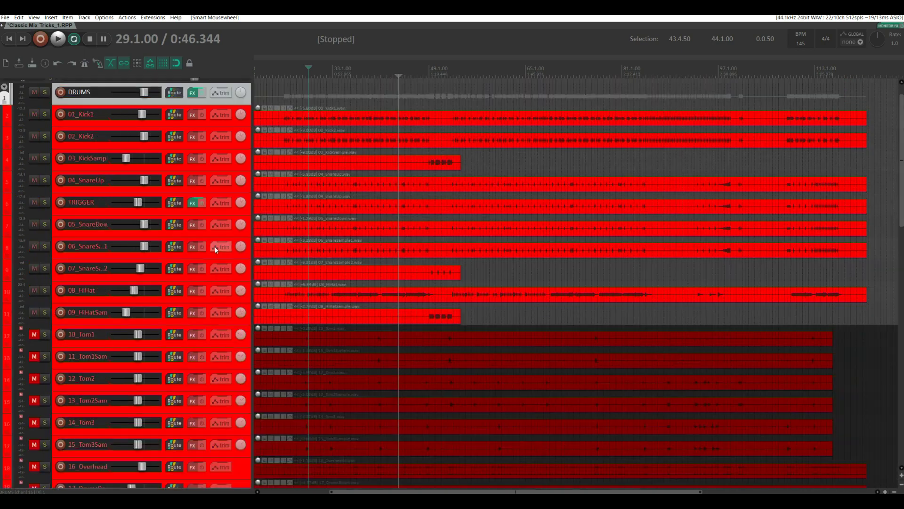
# - Select the DRUMS folder with its tracks through 17_DrumsRoom, find the option to save them as a track template, and dismiss it
pyautogui.scroll(-4, 221, 270)
pyautogui.scroll(-3, 220, 271)
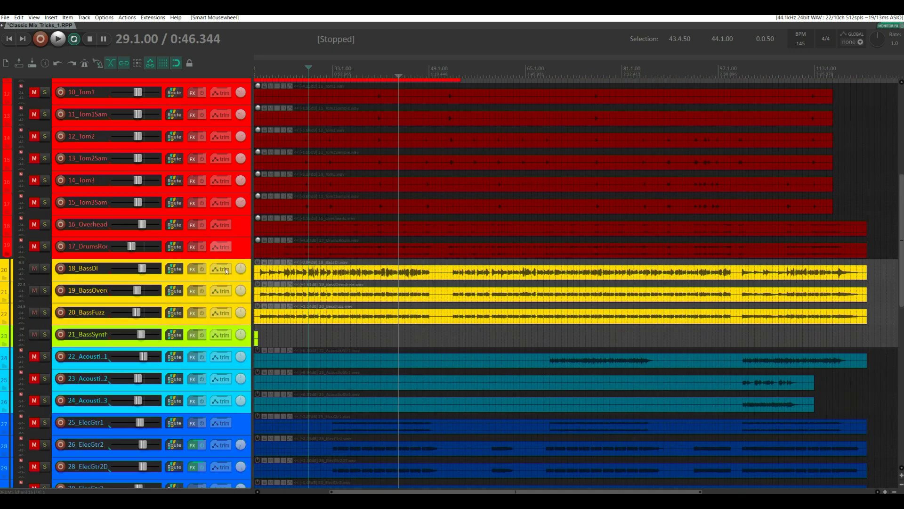
pyautogui.click(244, 245)
pyautogui.rightClick(244, 245)
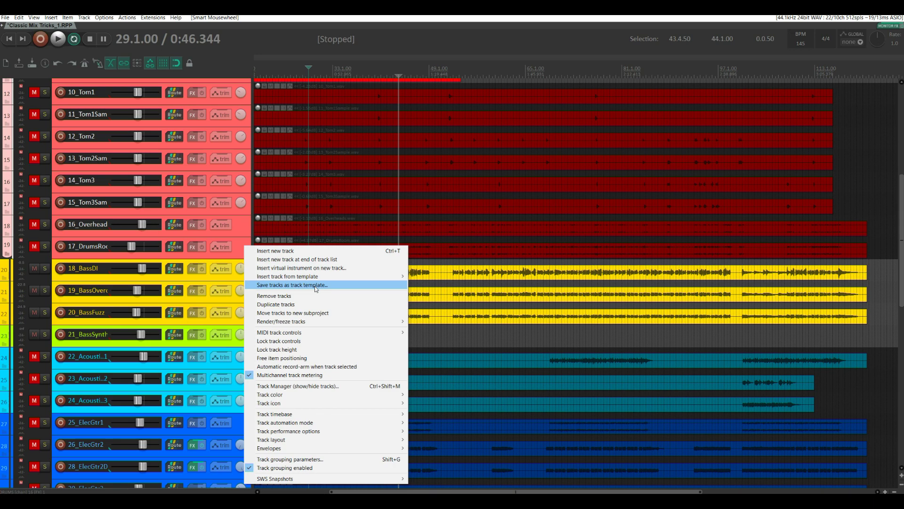
pyautogui.click(231, 225)
pyautogui.scroll(5, 273, 235)
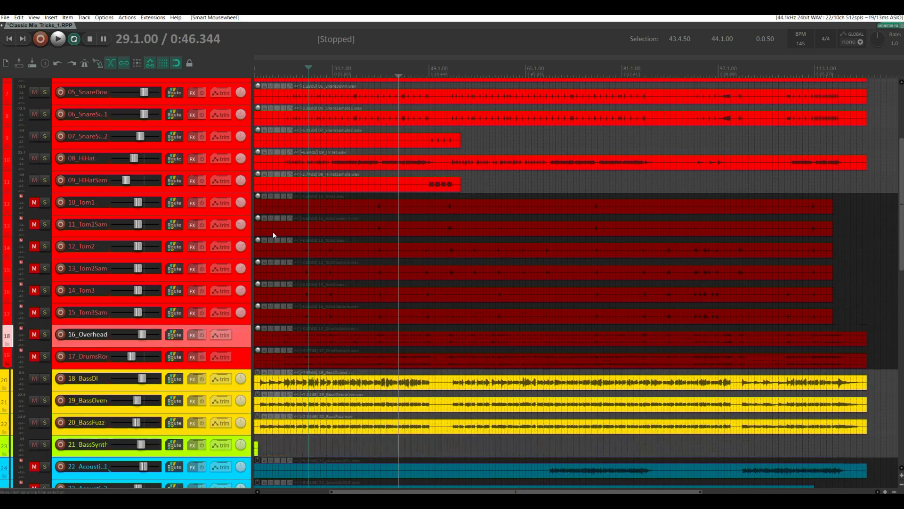
pyautogui.scroll(7, 273, 235)
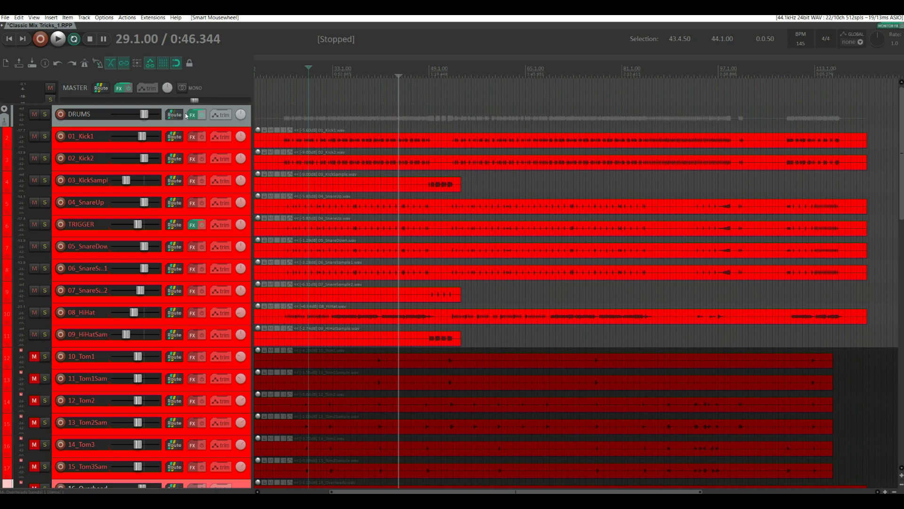
pyautogui.scroll(-3, 217, 122)
pyautogui.scroll(-5, 251, 130)
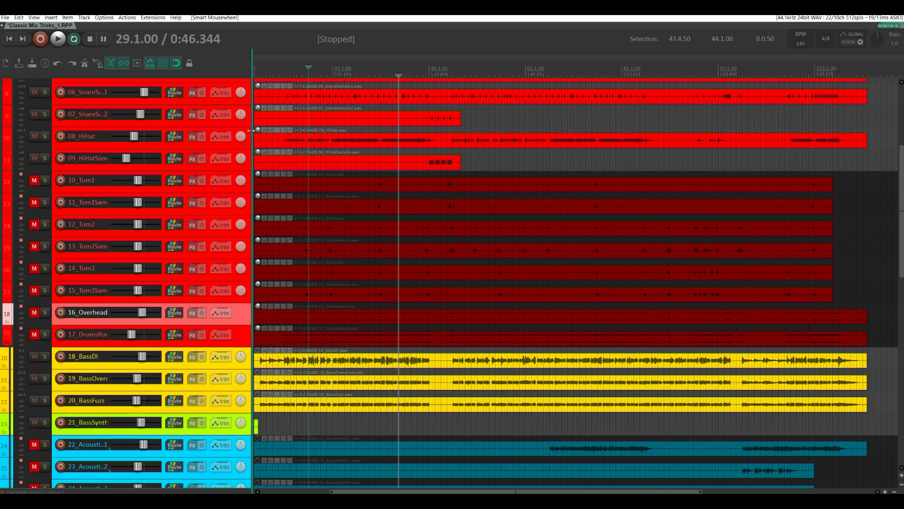
pyautogui.scroll(-3, 251, 131)
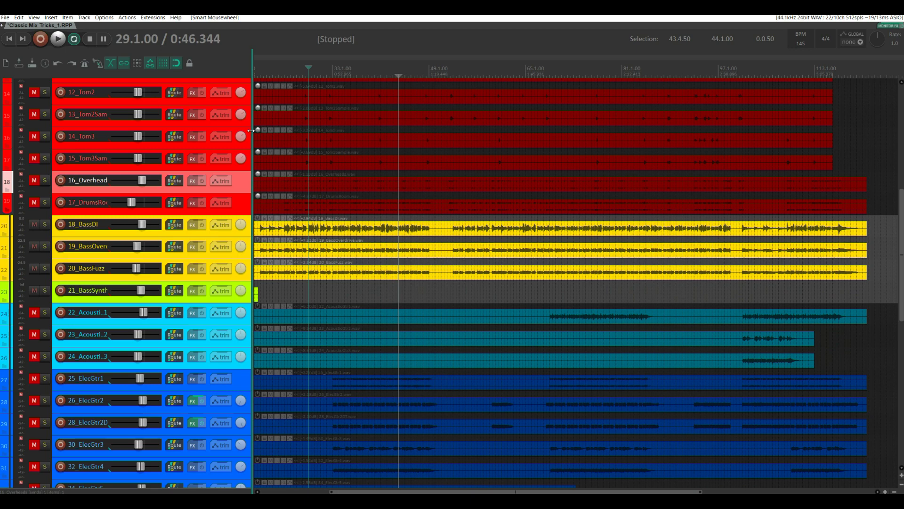
pyautogui.scroll(-5, 250, 131)
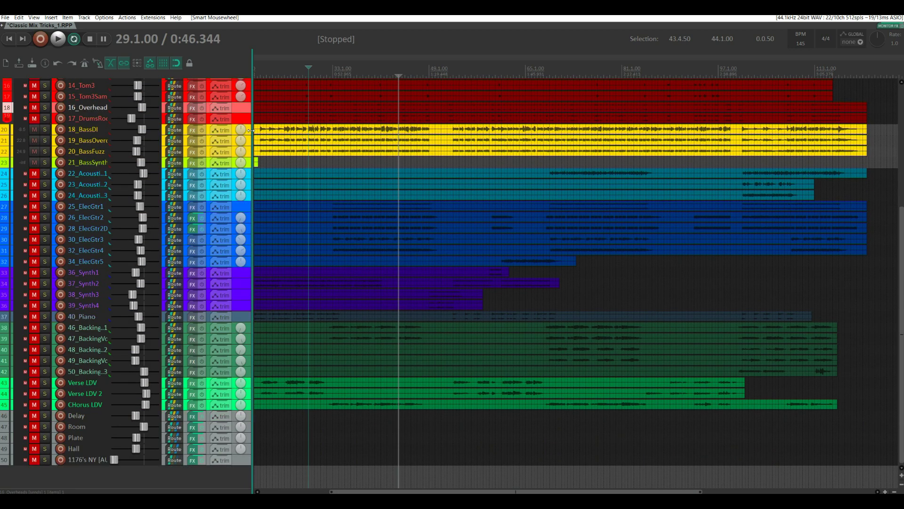
pyautogui.scroll(8, 251, 130)
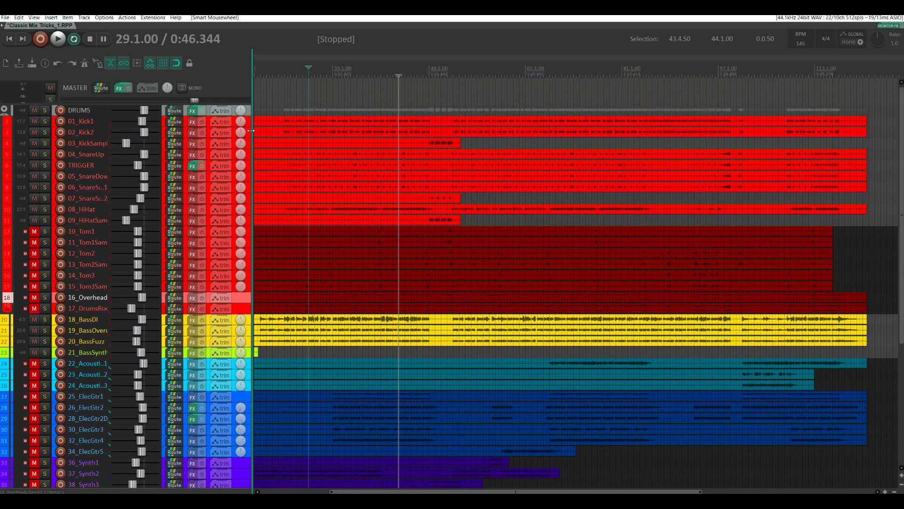